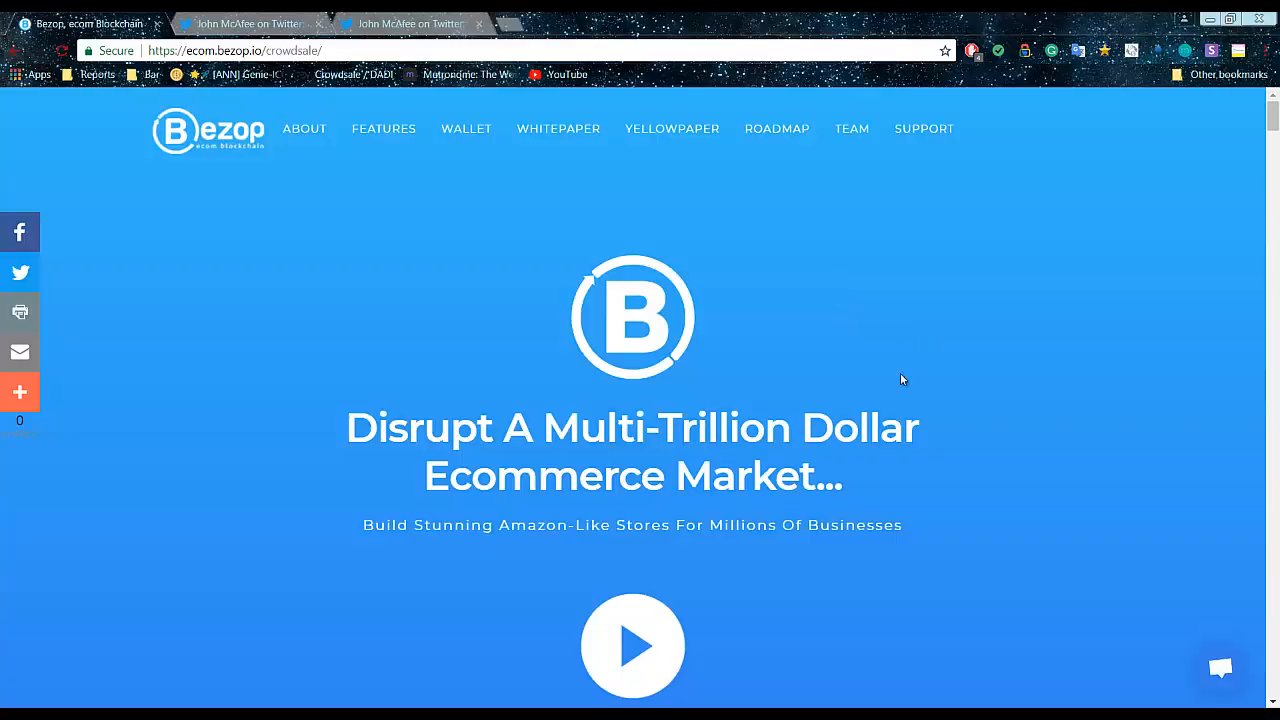
scroll(900, 373, "down", 3)
scroll(900, 373, "down", 3)
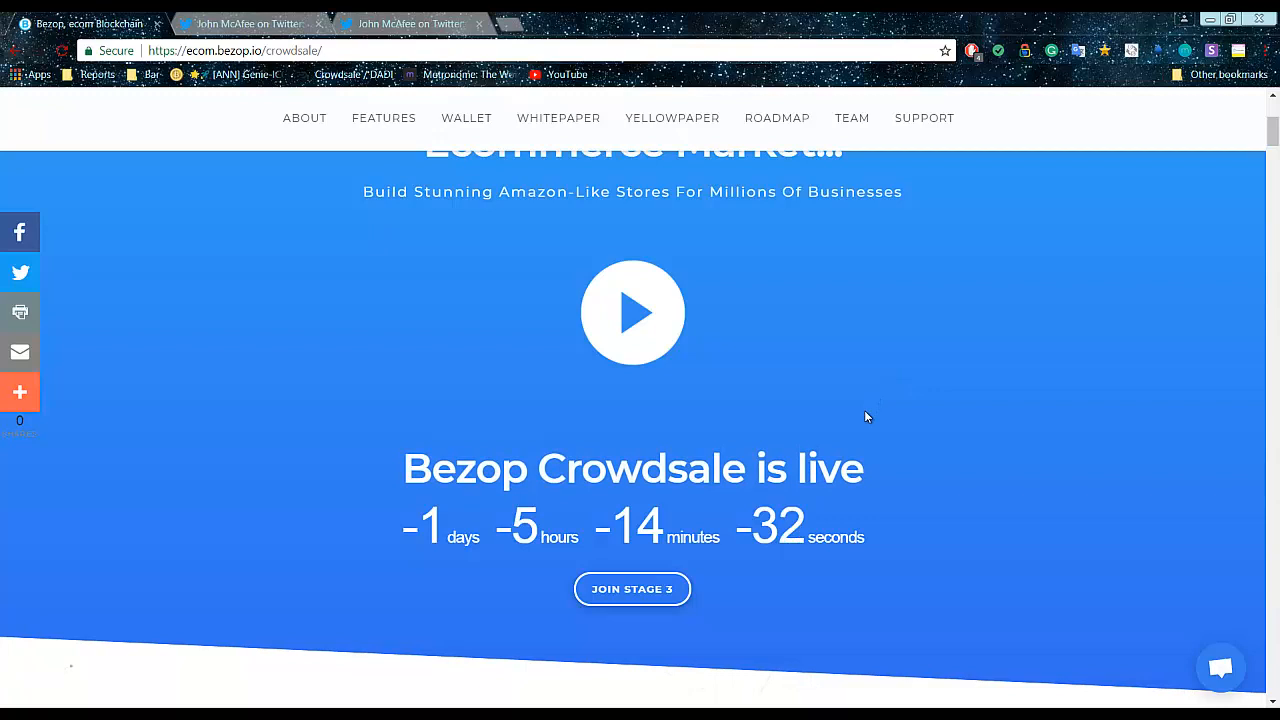
scroll(867, 410, "down", 1)
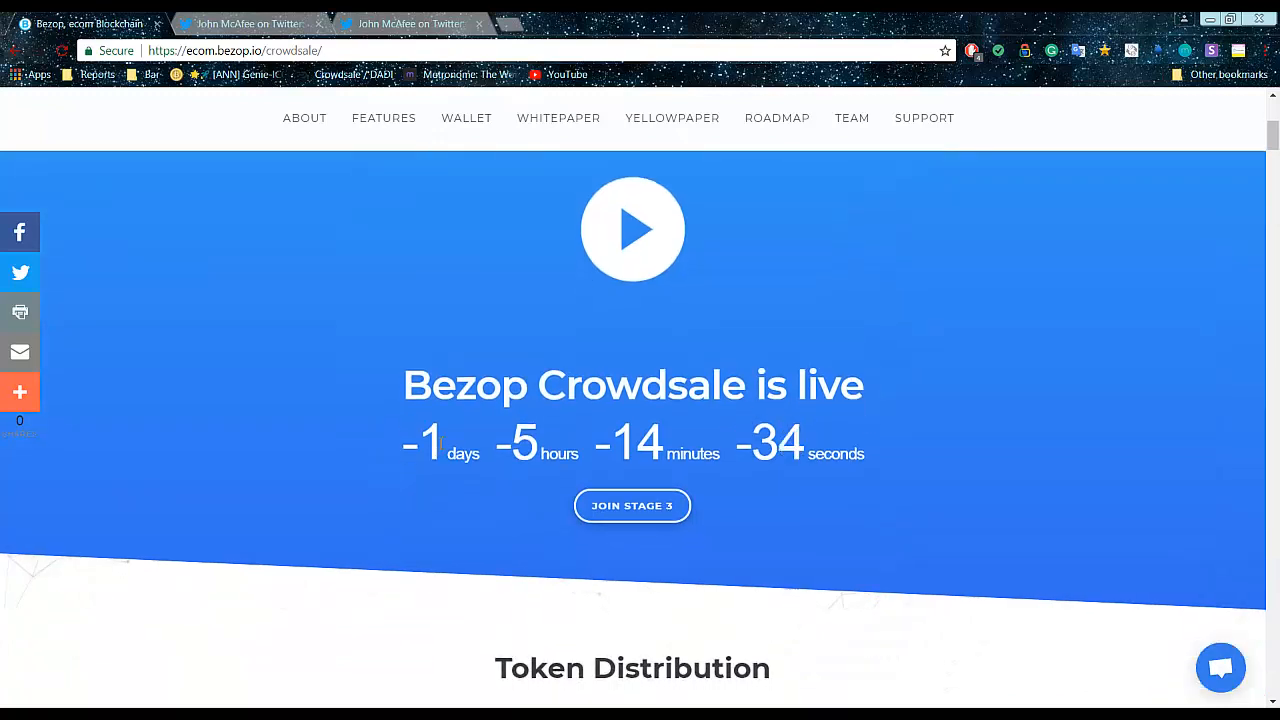
Check the crowdsale countdown, open the token sale dashboard in a new tab, and return to the crowdsale page
double_click(433, 438)
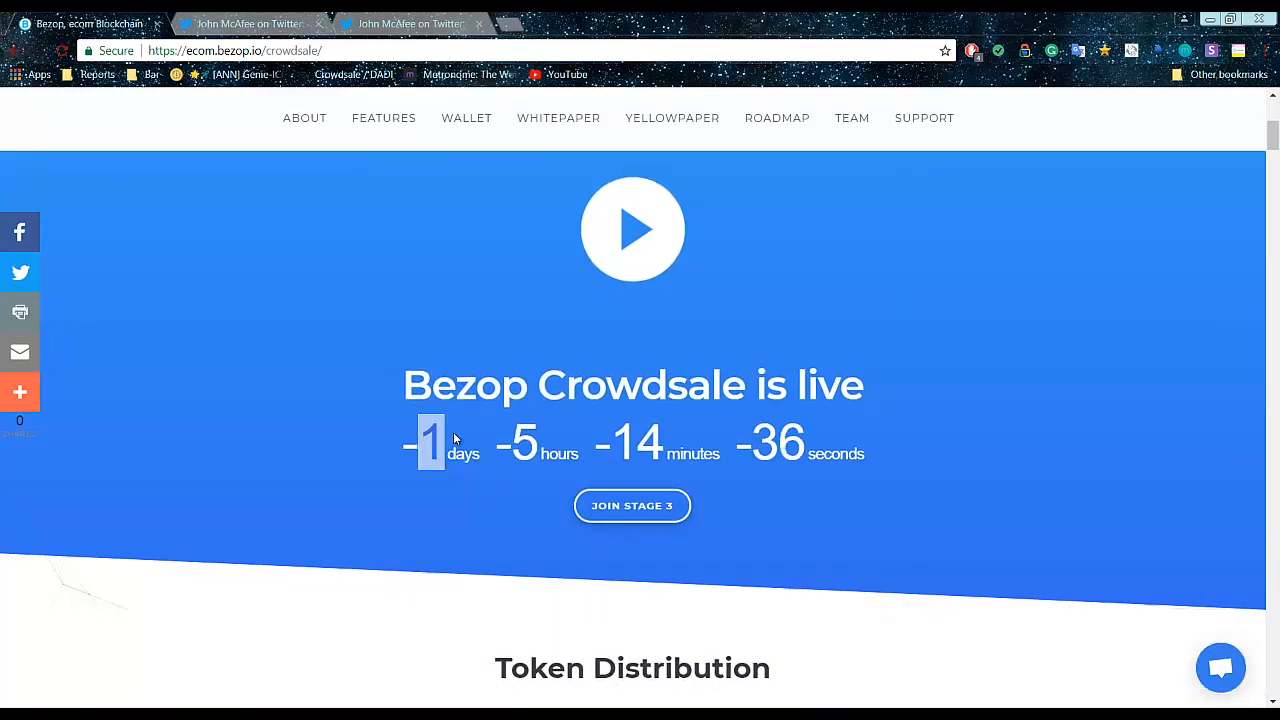
right_click(638, 506)
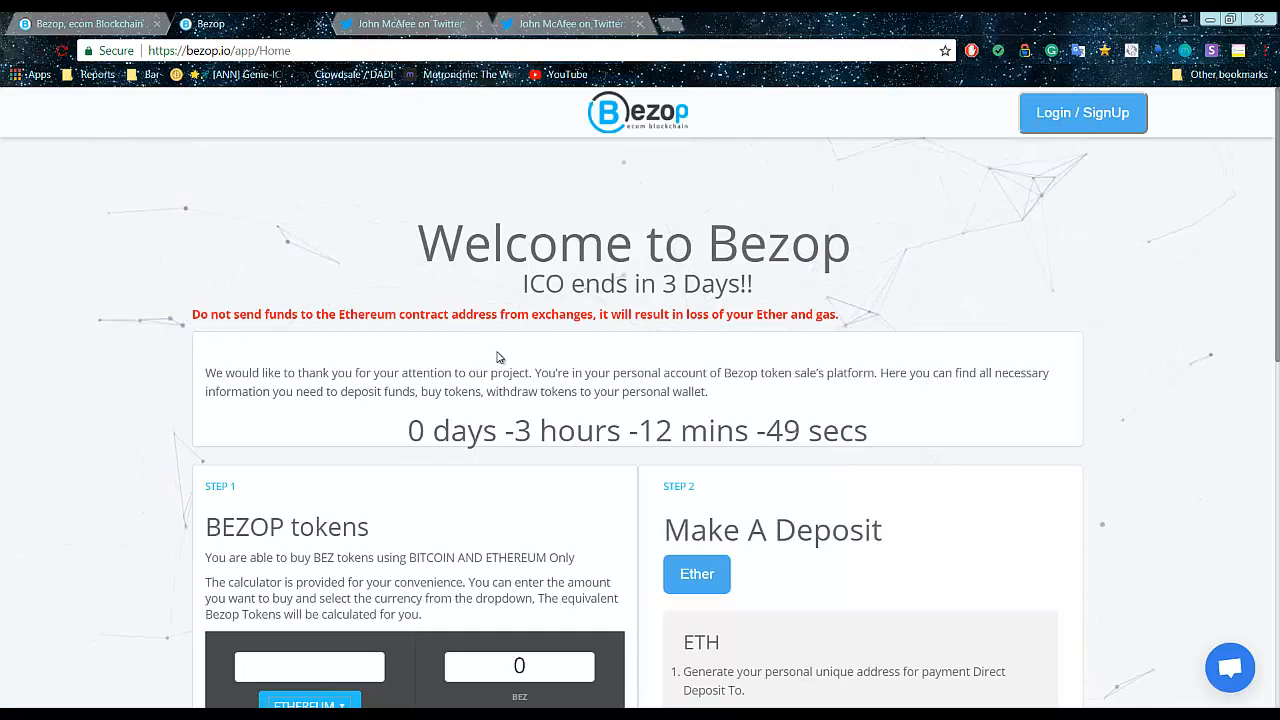
scroll(493, 351, "down", 1)
scroll(520, 370, "down", 3)
scroll(532, 378, "up", 5)
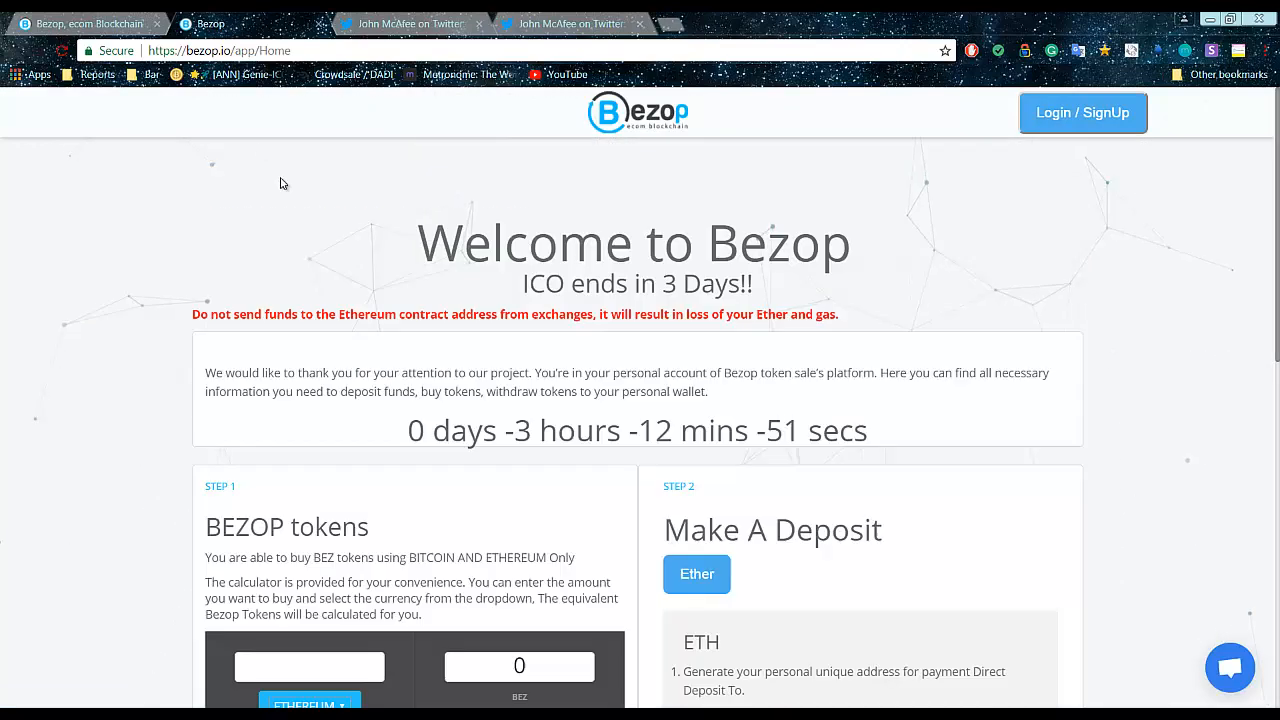
left_click(89, 23)
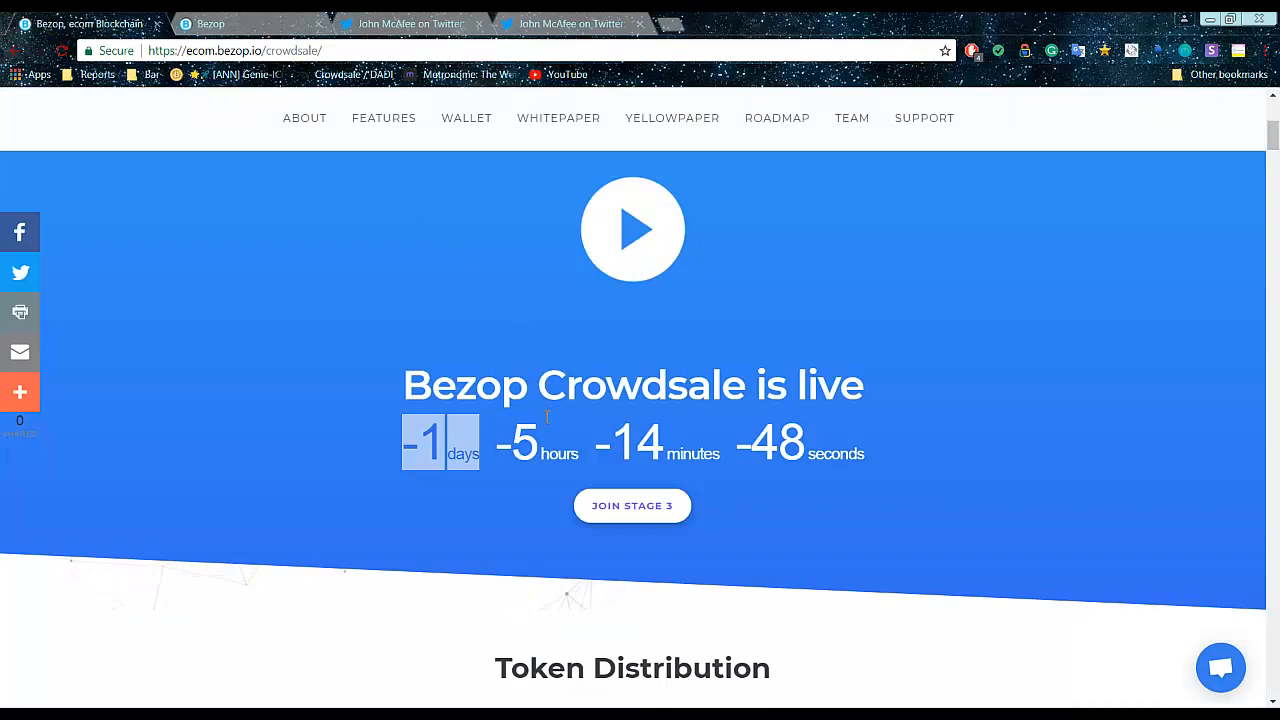
scroll(548, 431, "up", 5)
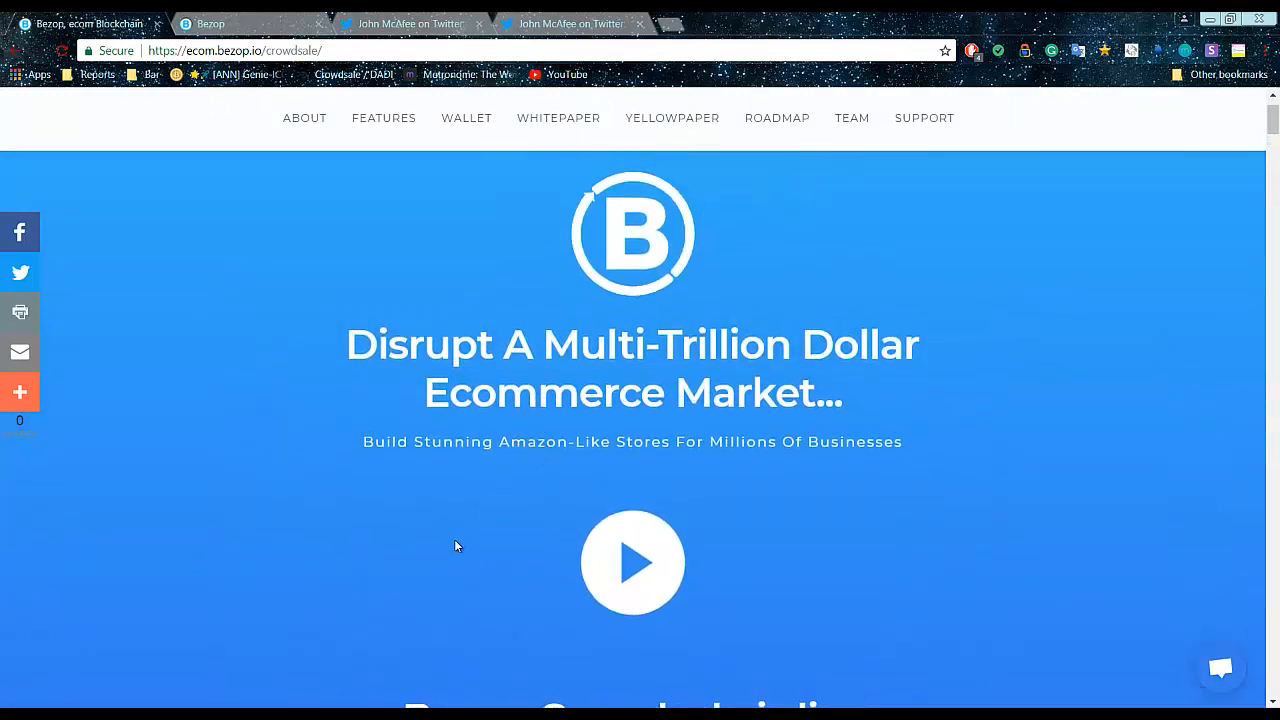
right_click(13, 270)
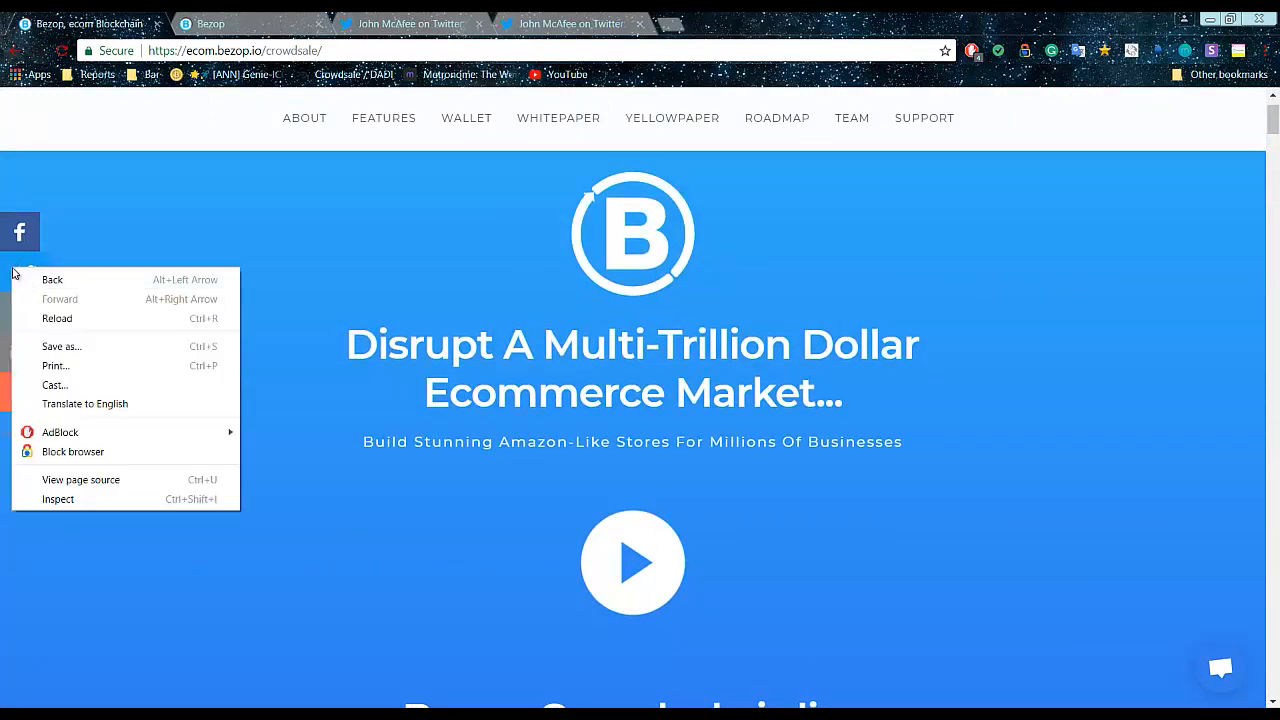
key("Escape")
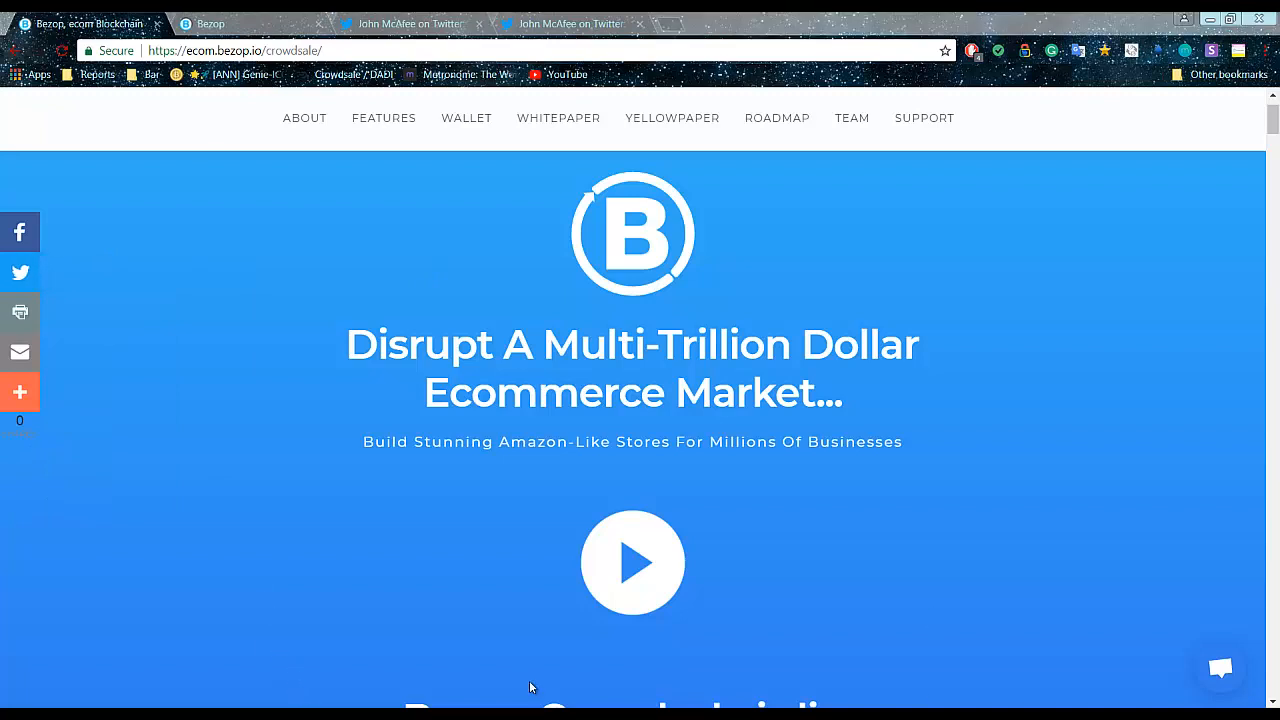
View the Bezop Network Twitter profile, then return to the crowdsale page
left_click(728, 24)
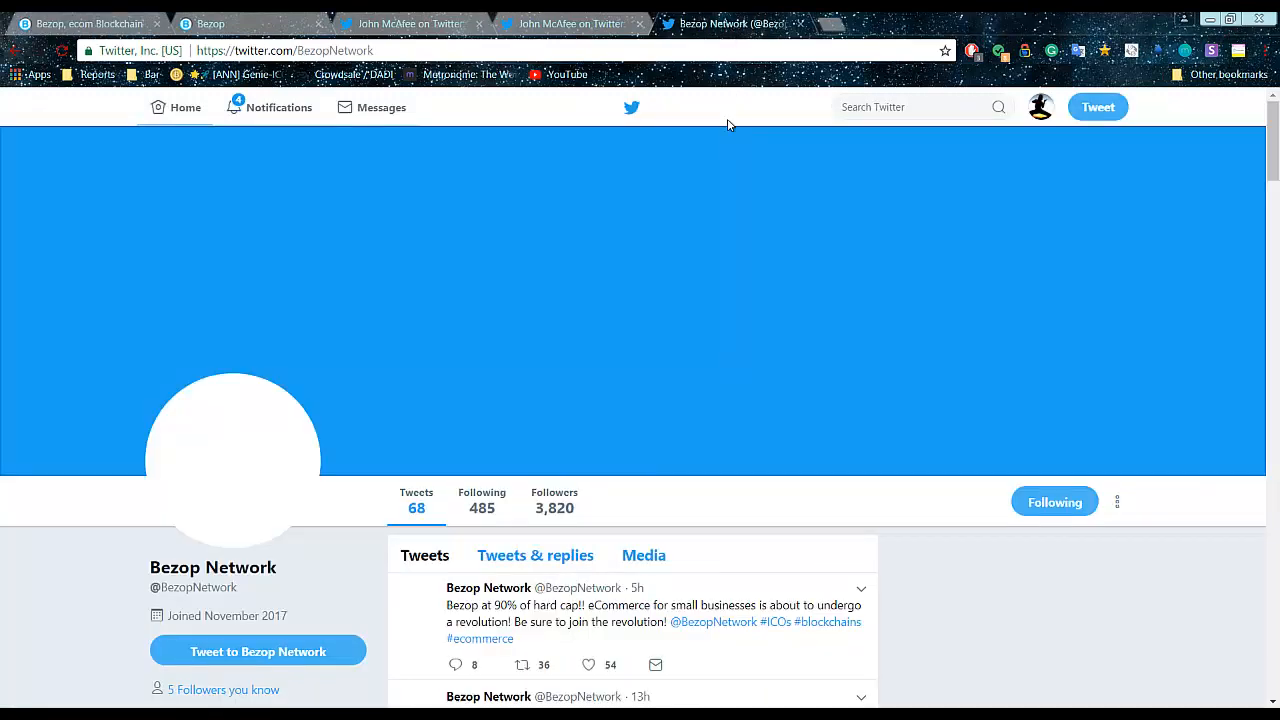
scroll(729, 383, "down", 2)
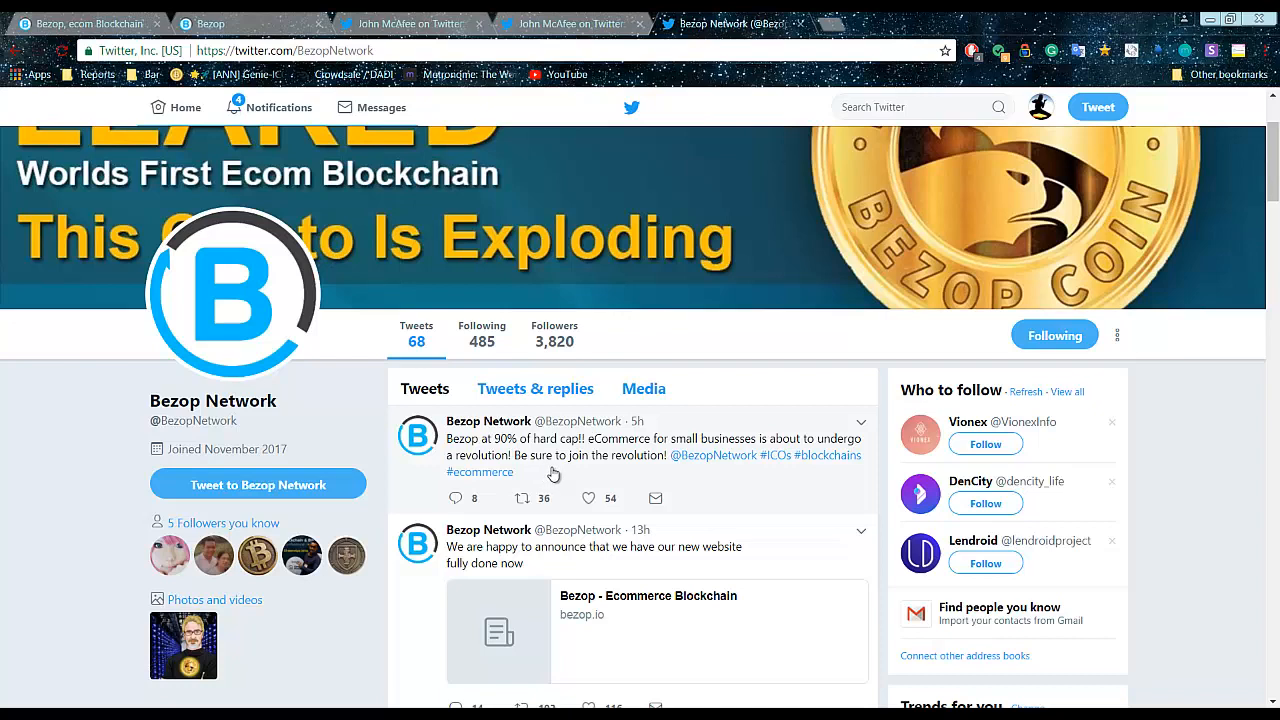
scroll(553, 474, "down", 3)
left_click(90, 23)
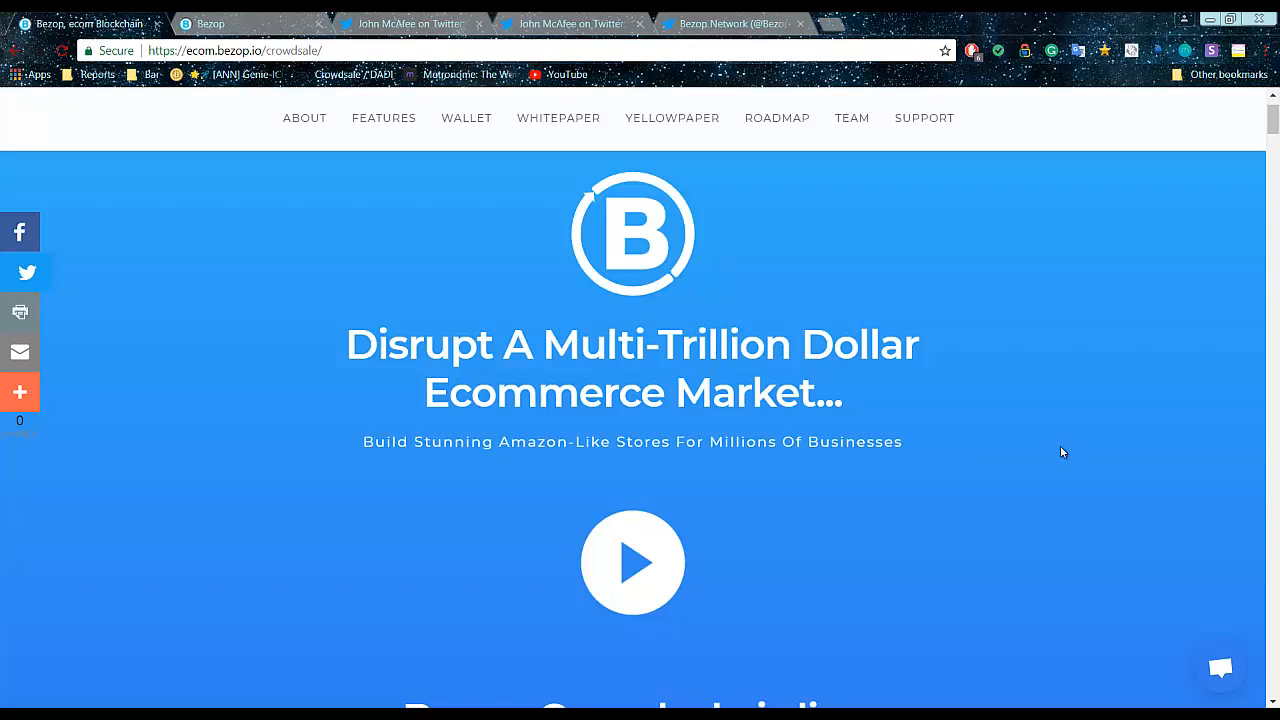
scroll(1060, 445, "down", 3)
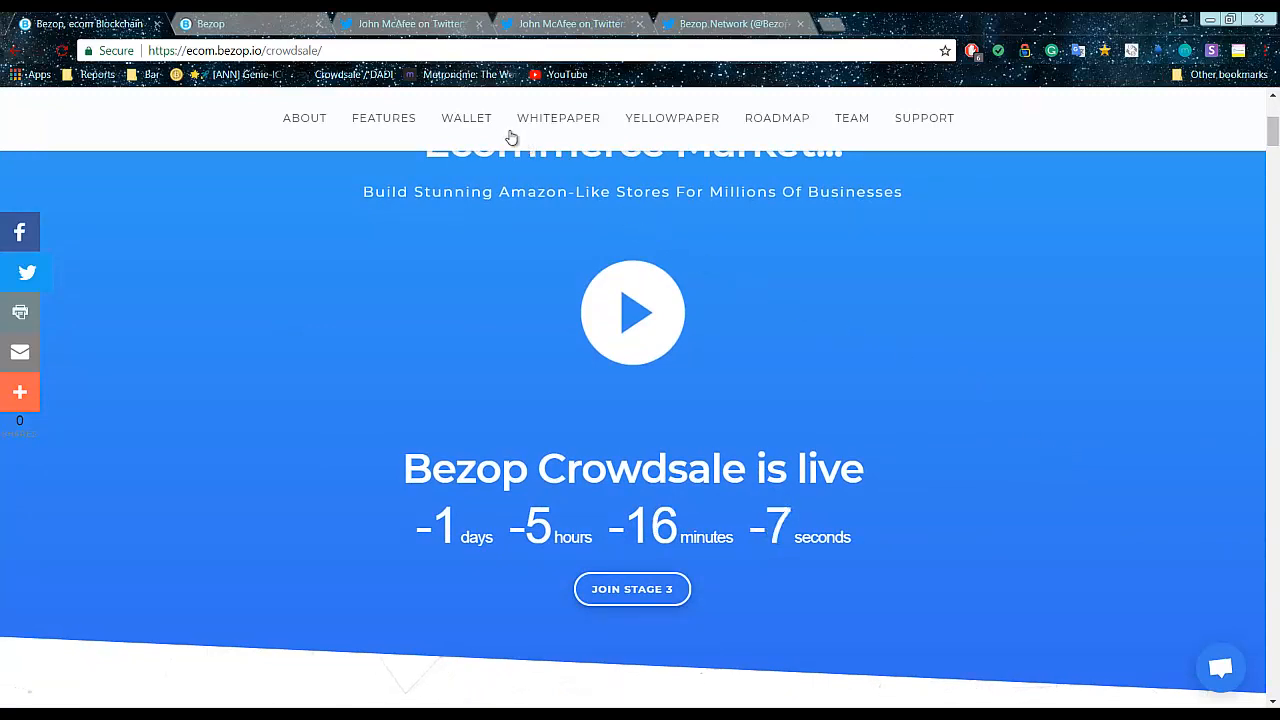
Show John McAfee's advisor endorsement tweet and the 'ICO of the week' tweet
left_click(410, 23)
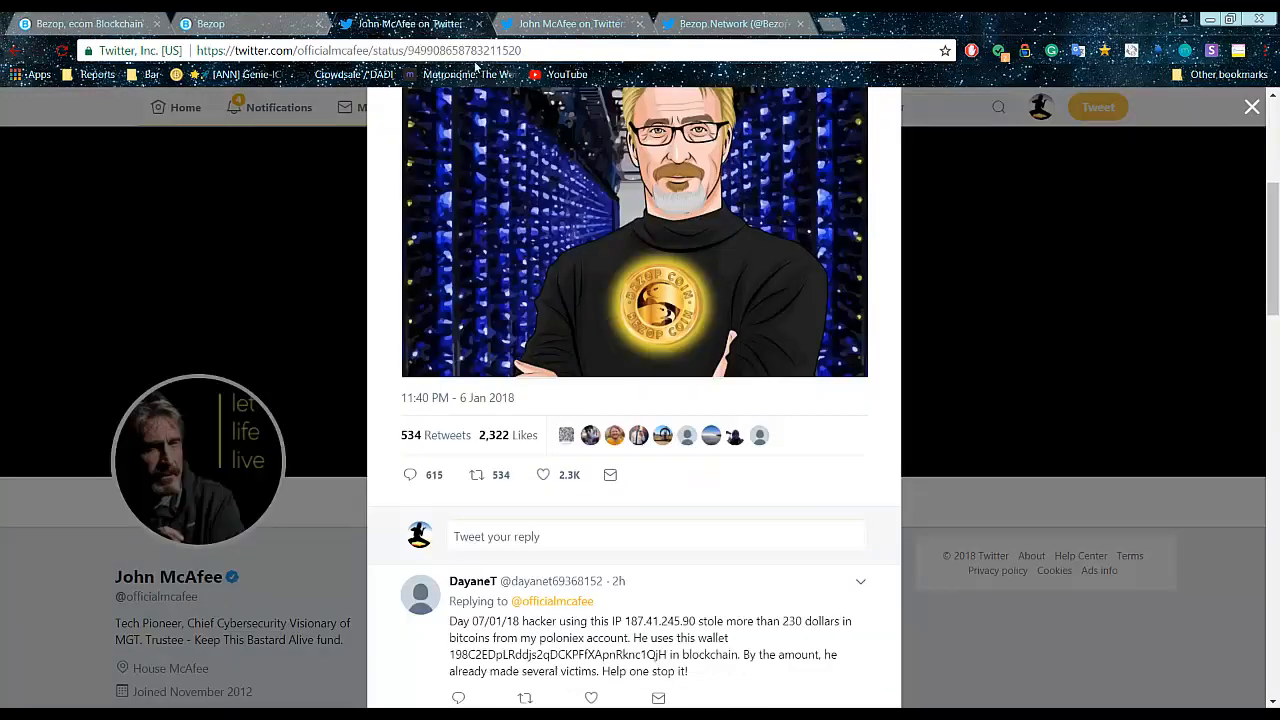
left_click(571, 23)
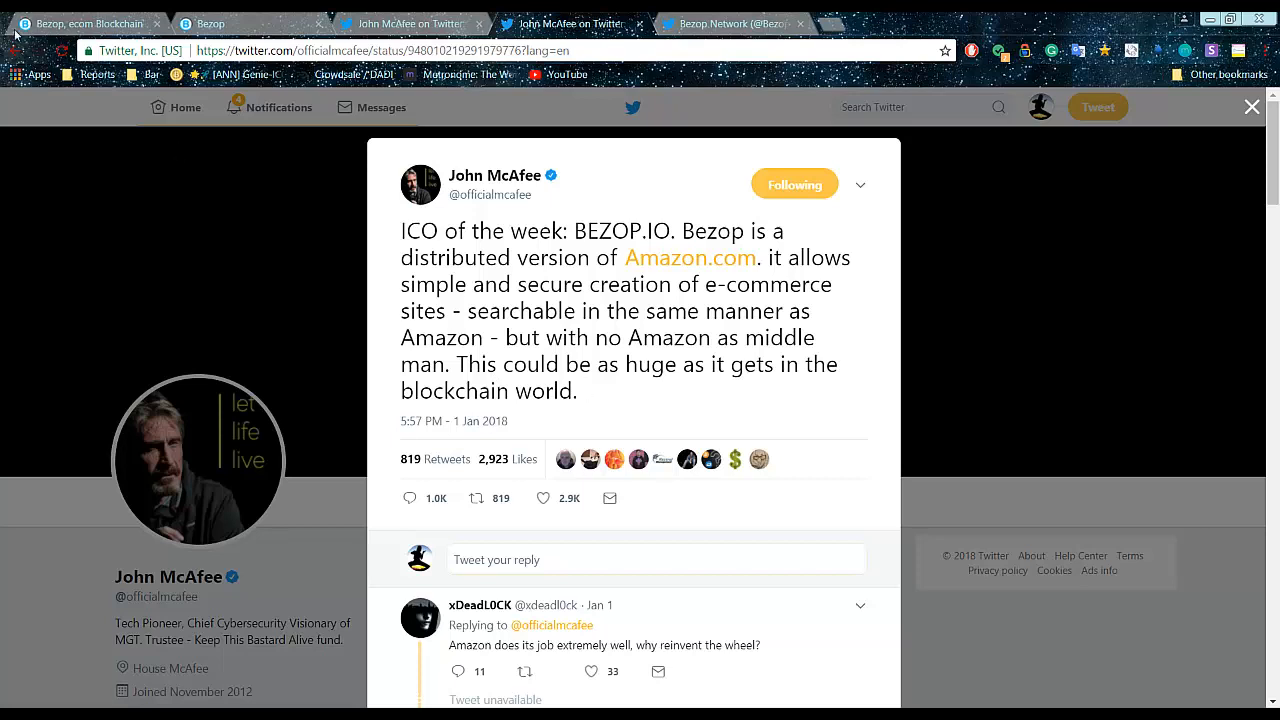
Return to the Bezop crowdsale page with its live countdown
left_click(90, 24)
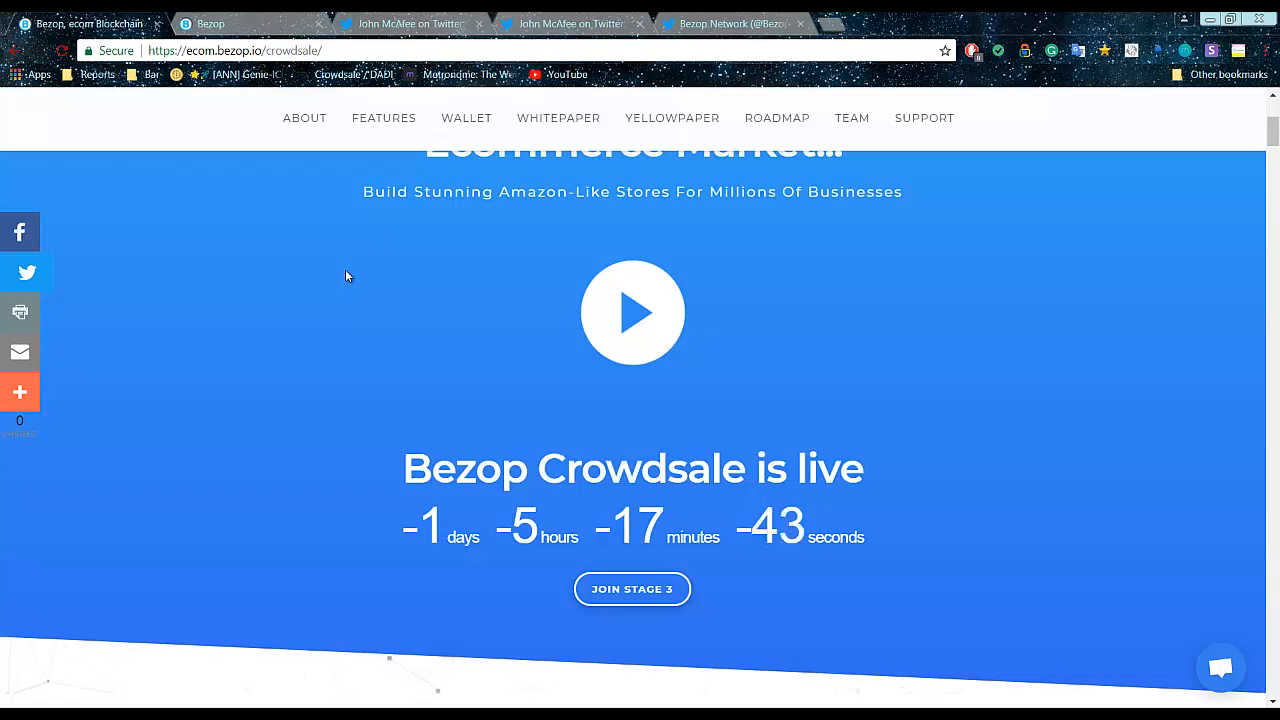
scroll(414, 438, "down", 5)
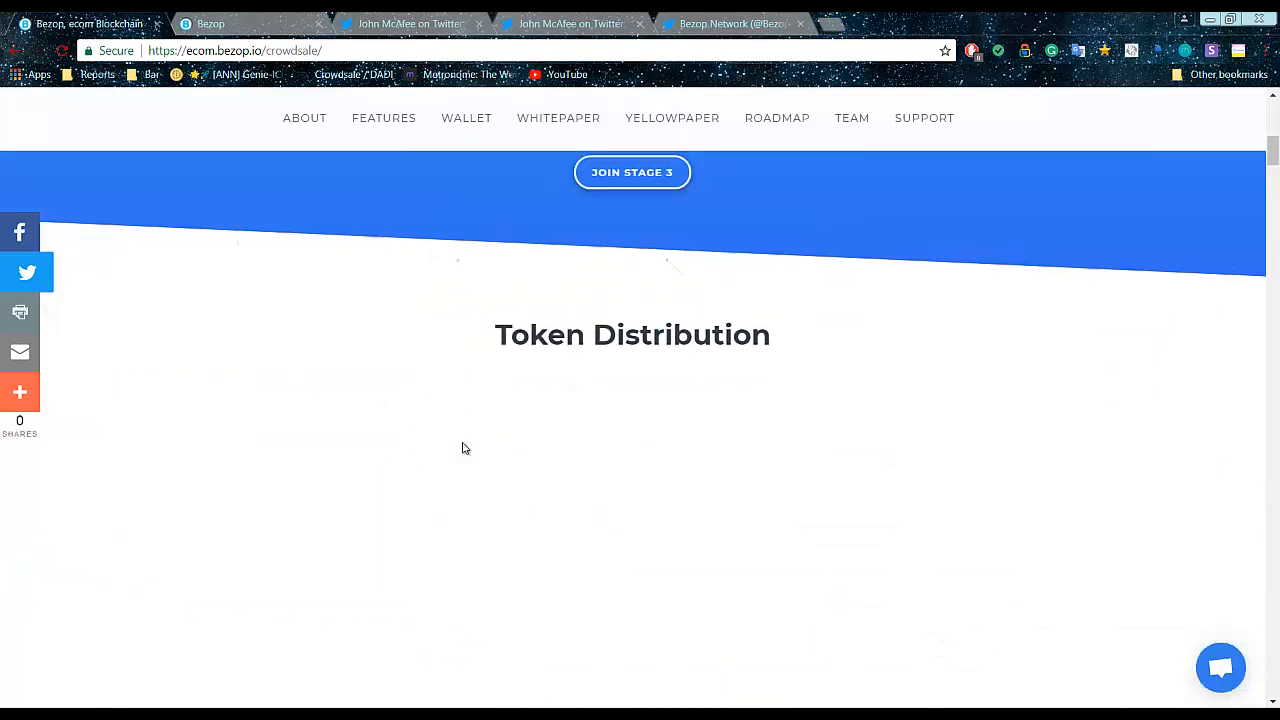
scroll(645, 436, "down", 3)
scroll(700, 438, "down", 3)
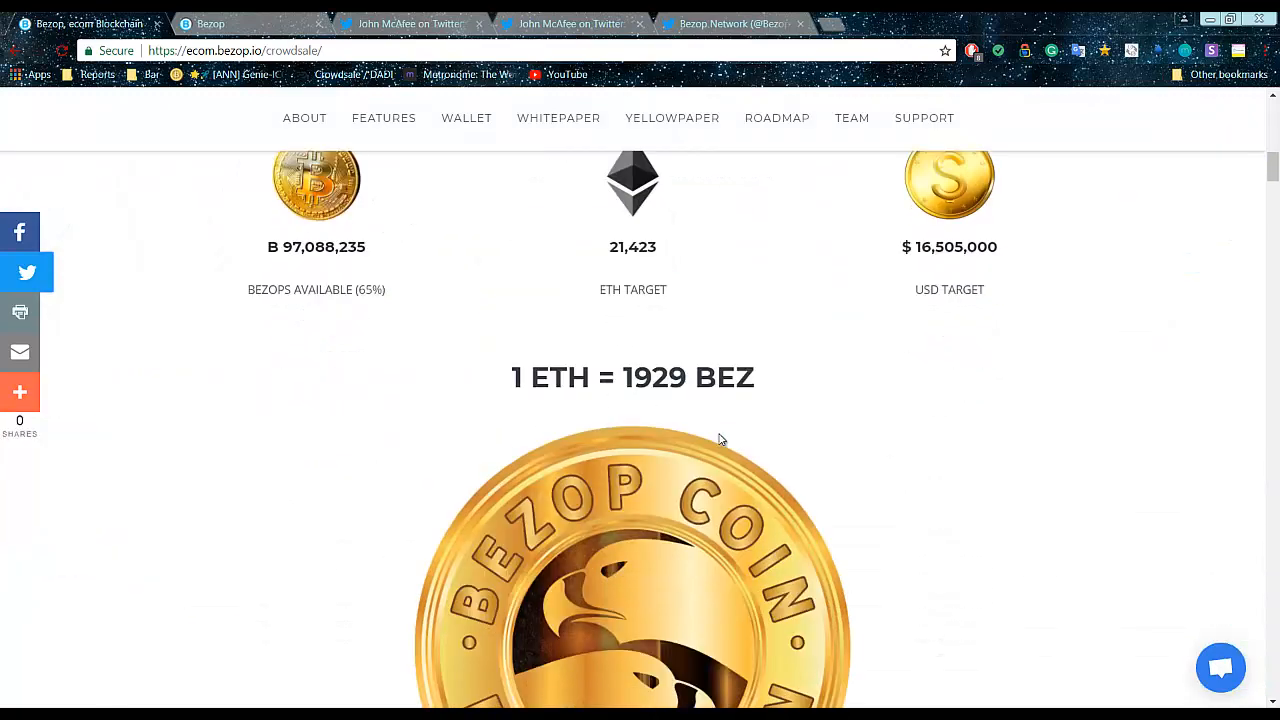
scroll(720, 438, "down", 3)
scroll(720, 438, "down", 4)
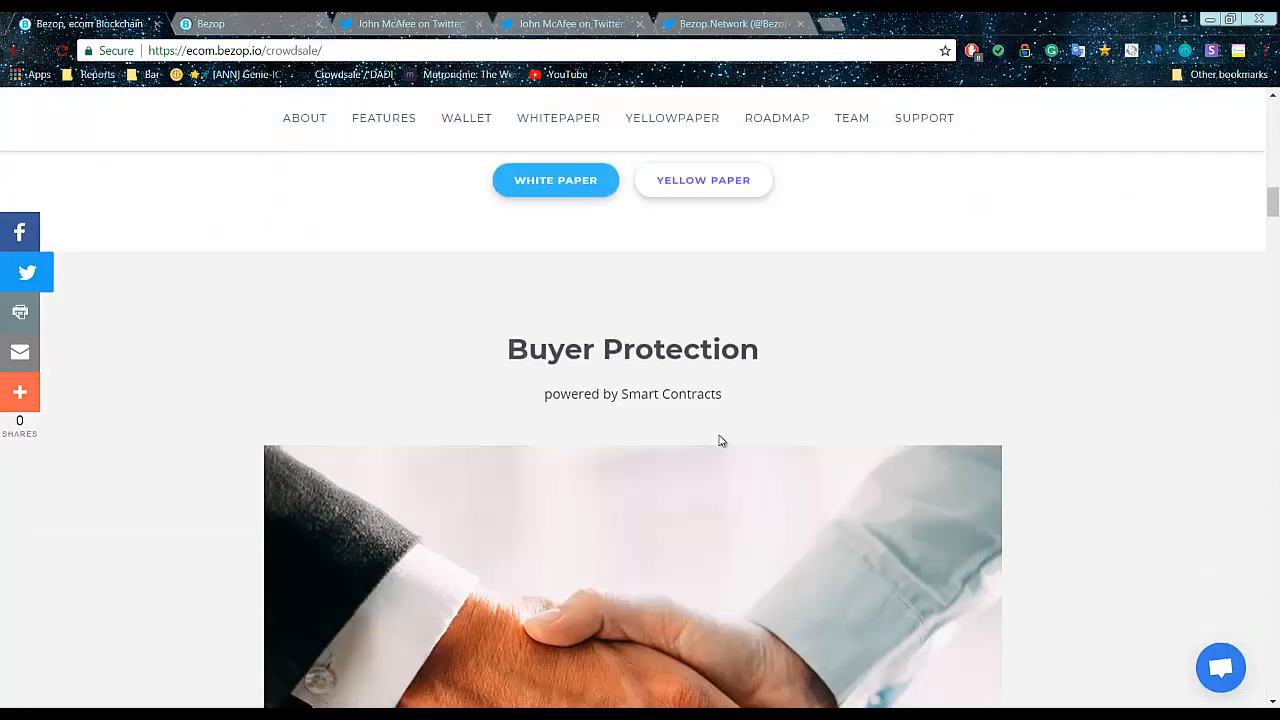
scroll(720, 438, "down", 4)
scroll(720, 438, "down", 5)
scroll(715, 439, "down", 2)
scroll(715, 439, "down", 5)
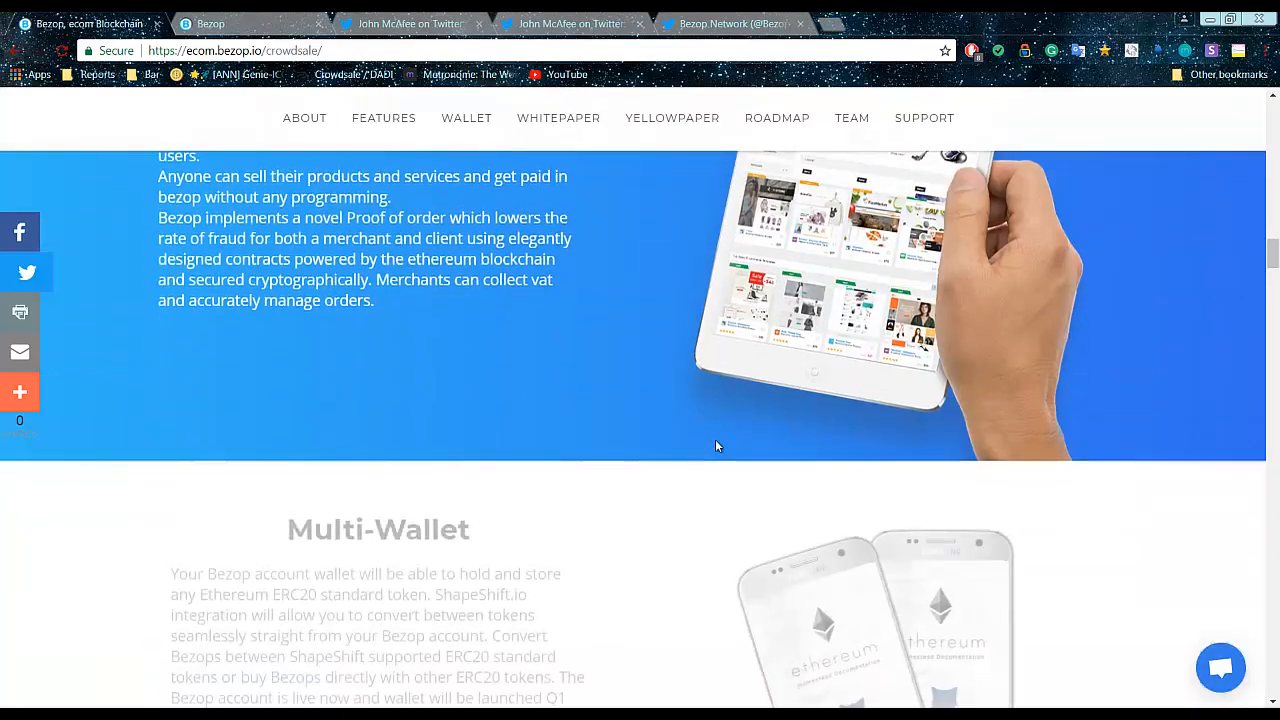
scroll(734, 440, "down", 4)
scroll(734, 440, "down", 5)
scroll(734, 440, "down", 5)
scroll(734, 440, "down", 5)
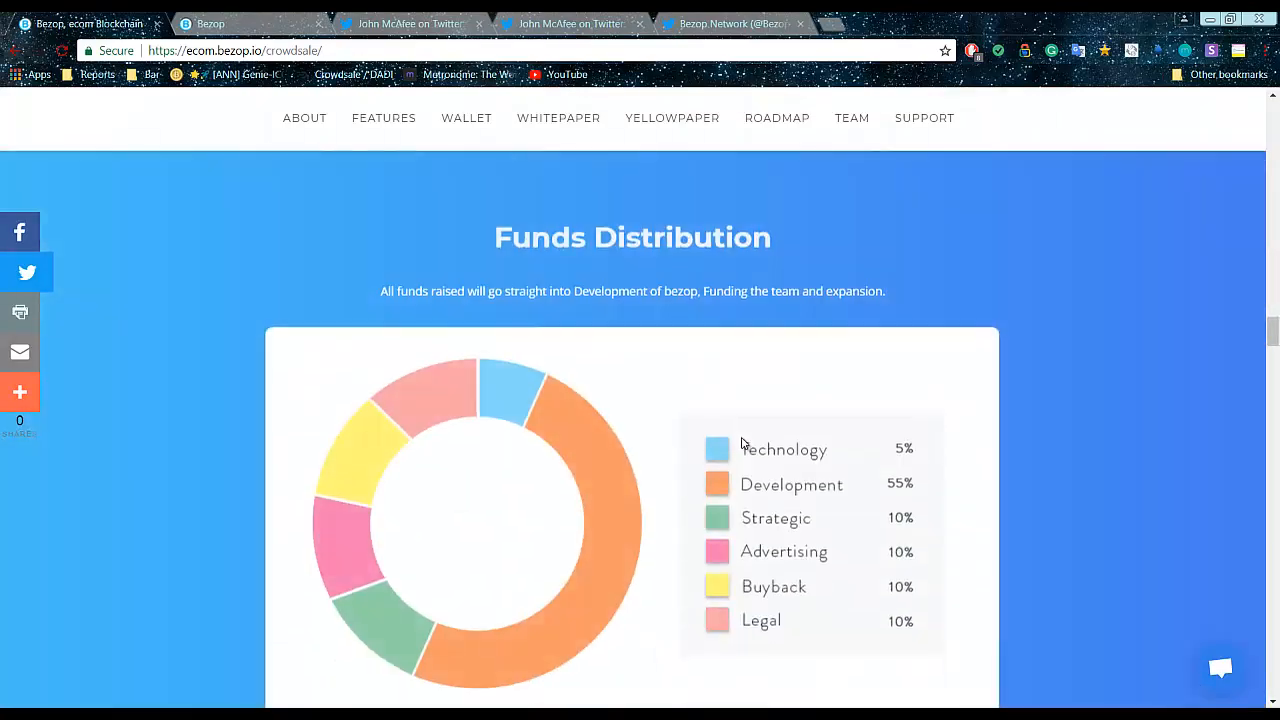
scroll(740, 440, "down", 5)
scroll(748, 440, "down", 5)
scroll(748, 440, "down", 4)
scroll(959, 446, "down", 5)
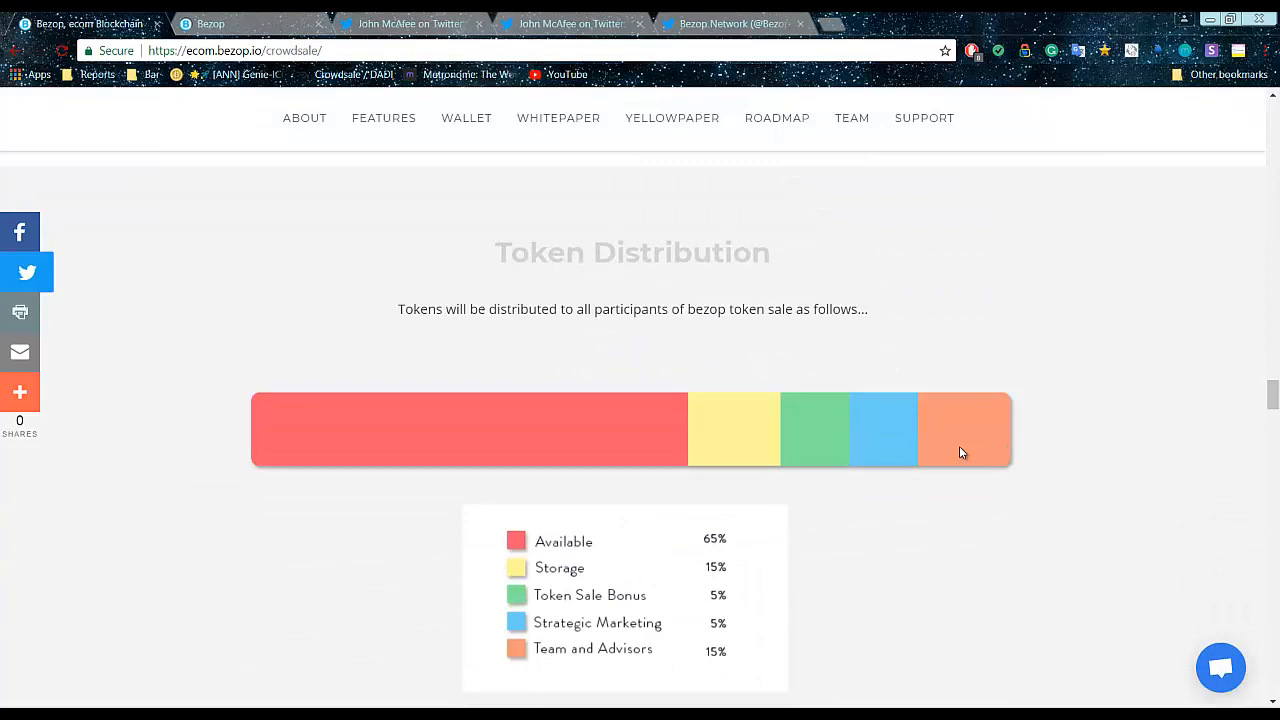
scroll(1106, 437, "down", 5)
scroll(1106, 437, "down", 5)
scroll(1106, 437, "down", 2)
scroll(1200, 480, "down", 8)
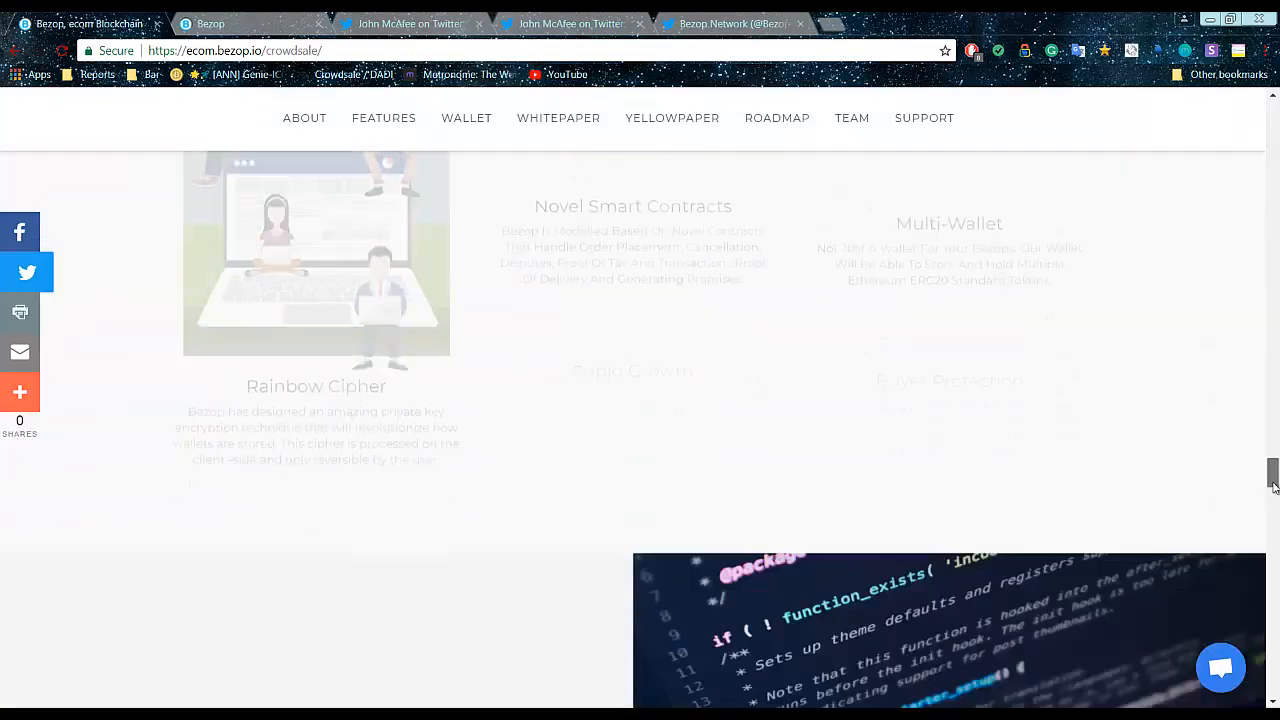
scroll(1263, 538, "down", 4)
scroll(1263, 538, "down", 8)
scroll(1263, 538, "down", 5)
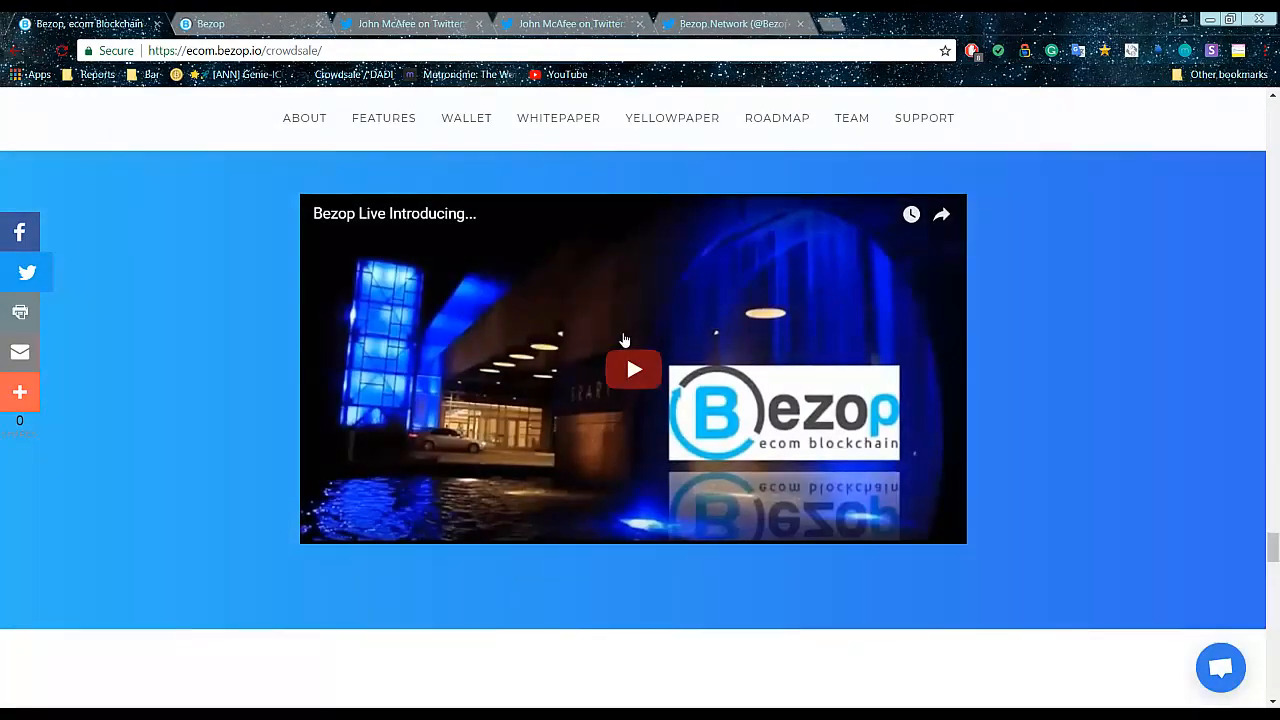
left_click(410, 23)
scroll(672, 400, "up", 5)
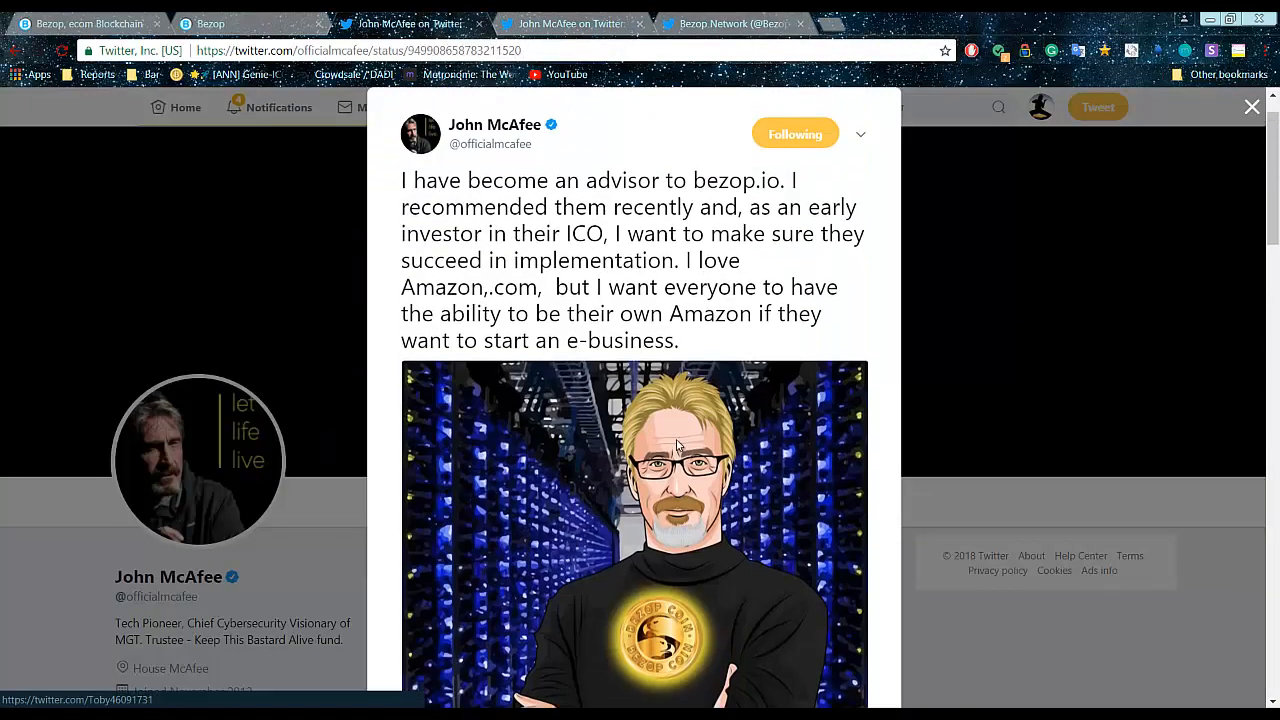
scroll(672, 370, "down", 4)
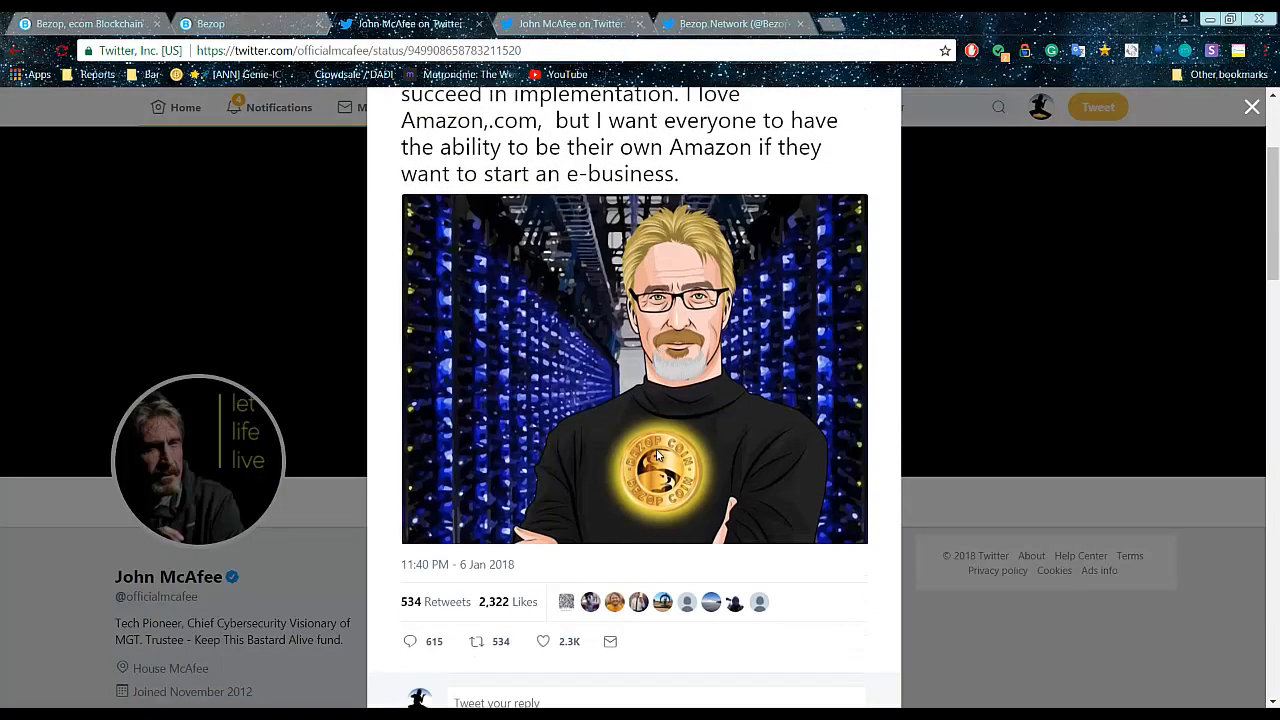
scroll(655, 452, "up", 4)
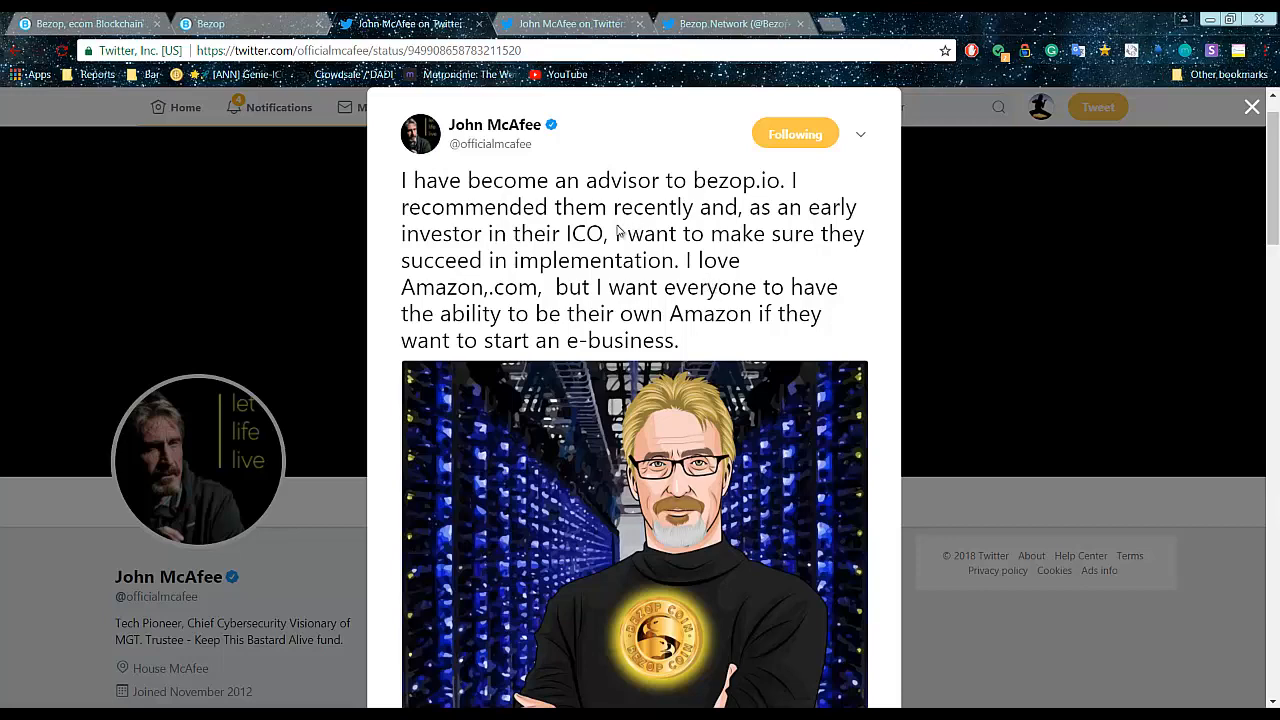
left_click(89, 23)
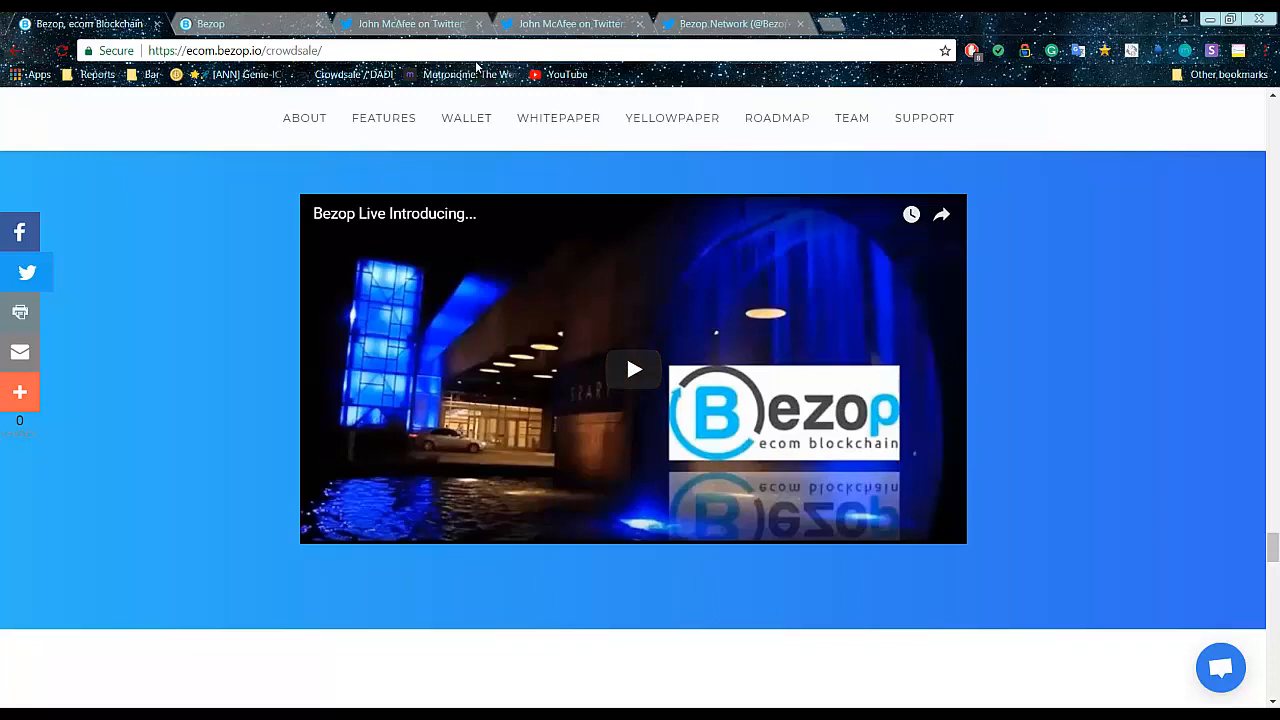
Close both endorsement tweet tabs and bring up the Bezop Network profile
left_click(479, 24)
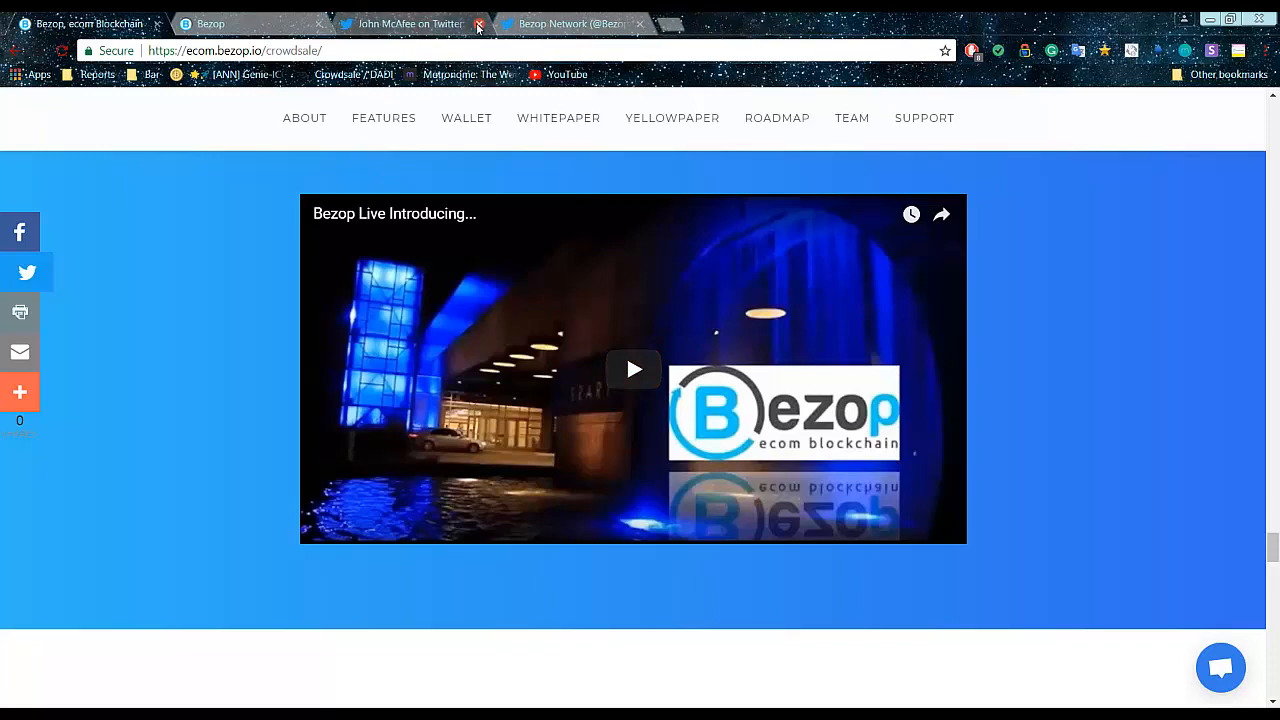
left_click(479, 24)
left_click(410, 24)
scroll(642, 374, "down", 1)
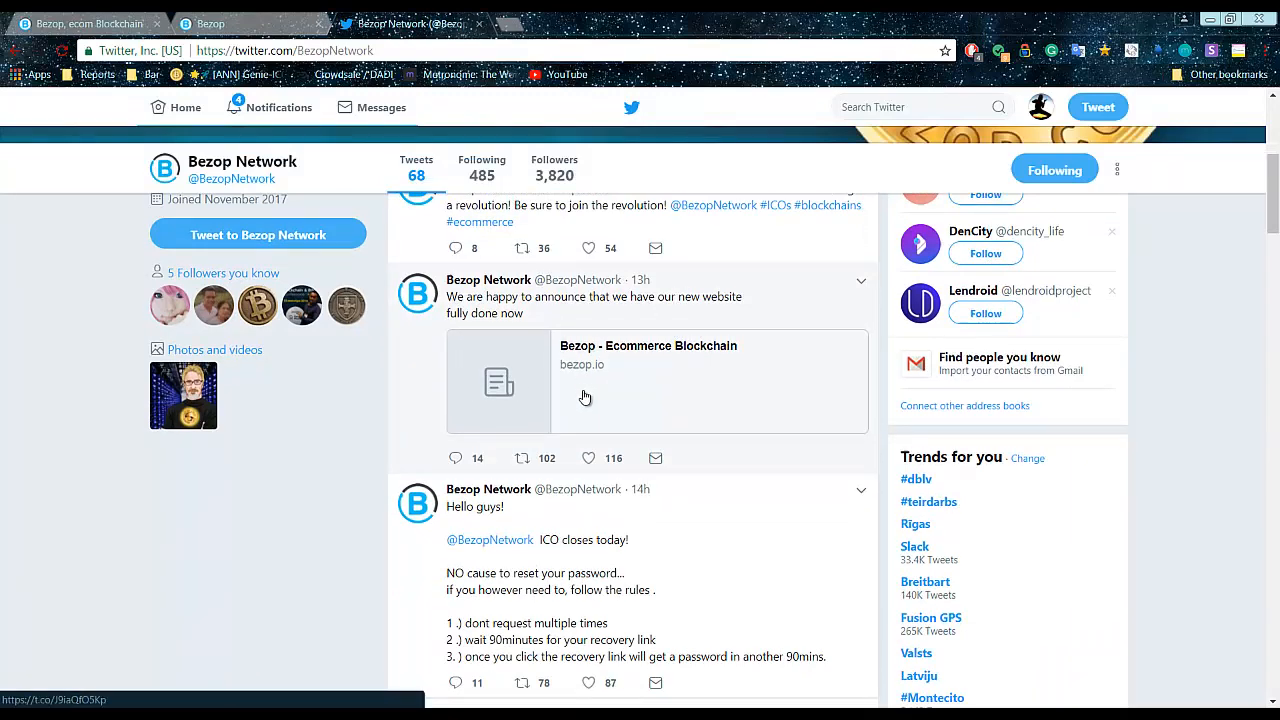
scroll(583, 393, "down", 2)
scroll(548, 377, "down", 1)
scroll(548, 377, "down", 2)
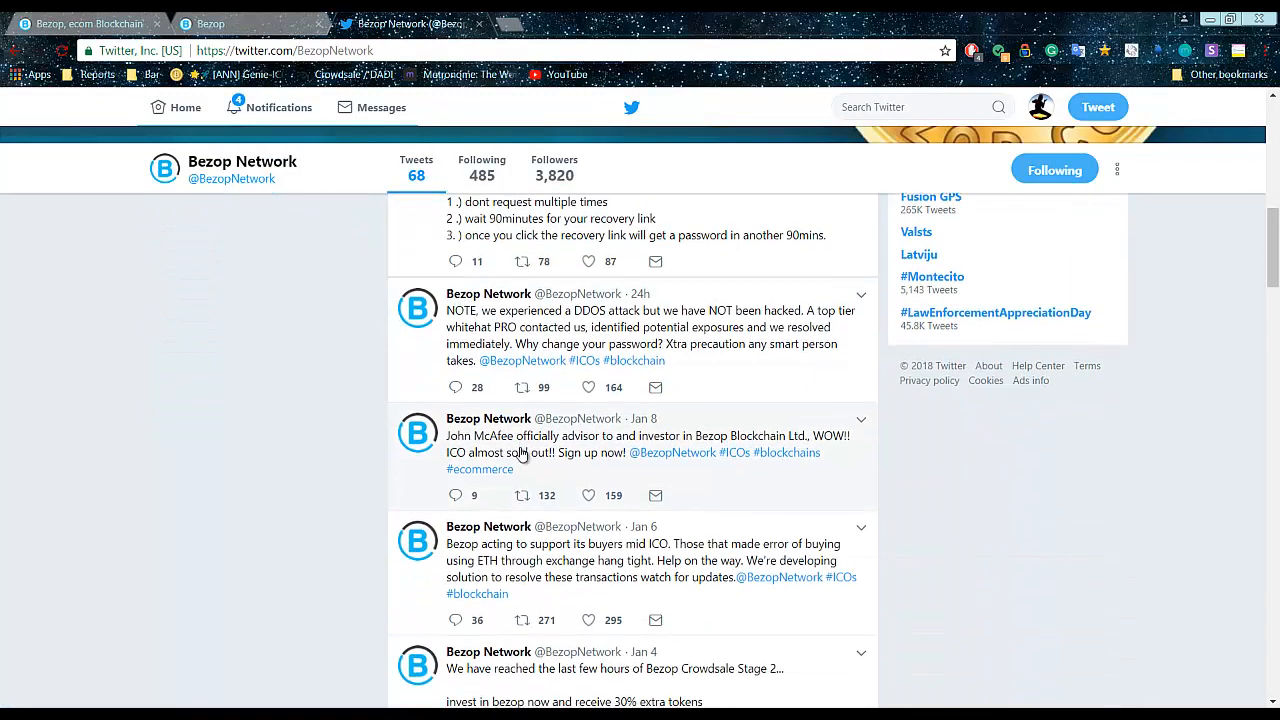
scroll(505, 420, "down", 2)
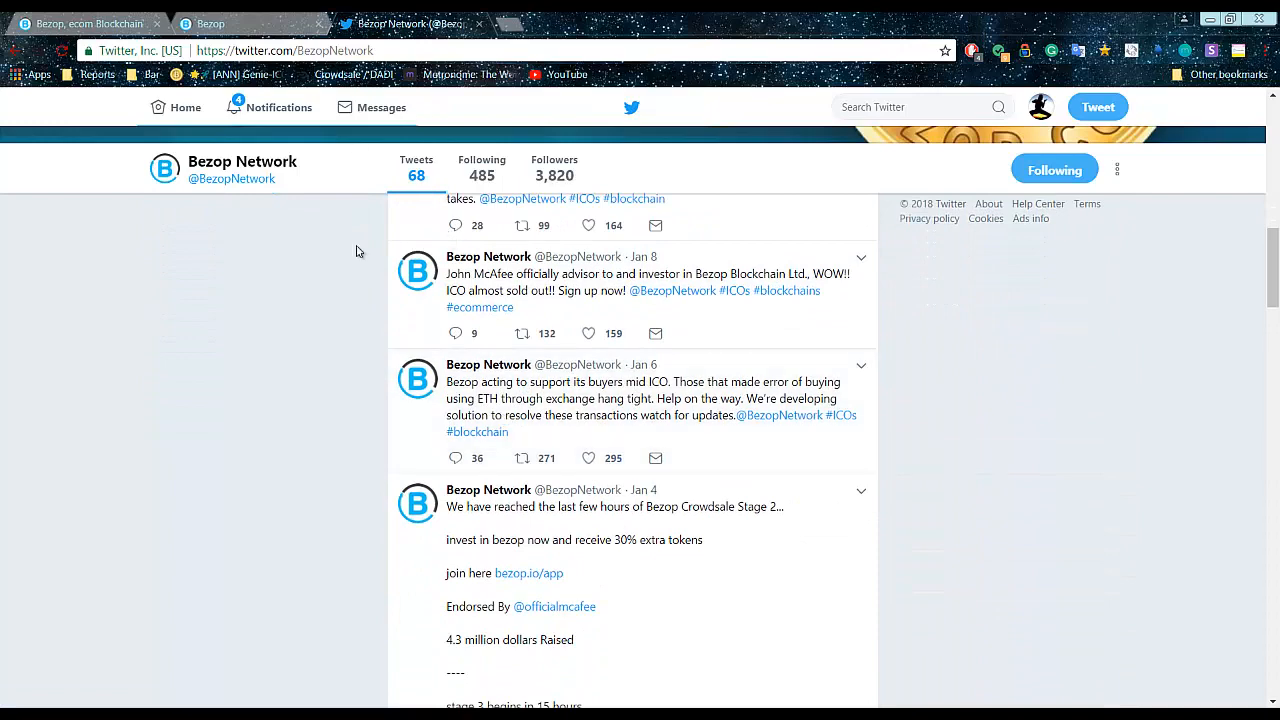
scroll(370, 455, "down", 2)
scroll(243, 191, "down", 3)
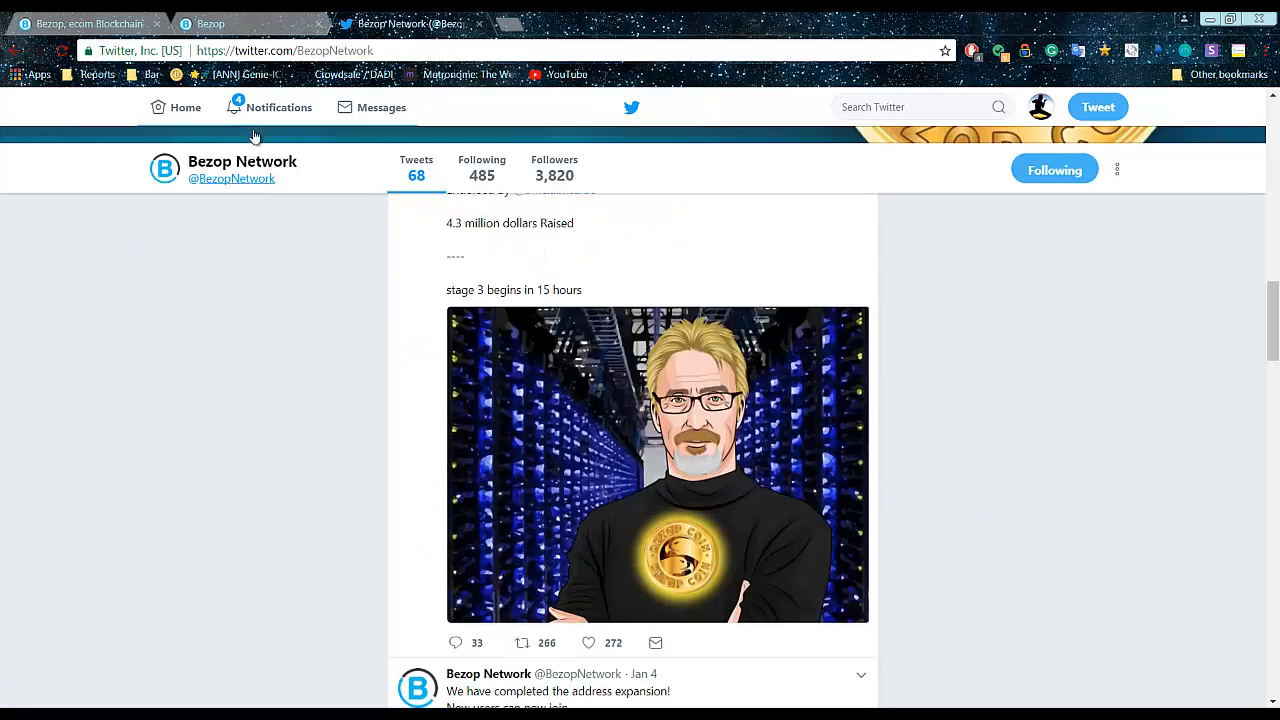
Play the Bezop Live introduction video, skim ahead to about 38:41, then pause it
left_click(90, 23)
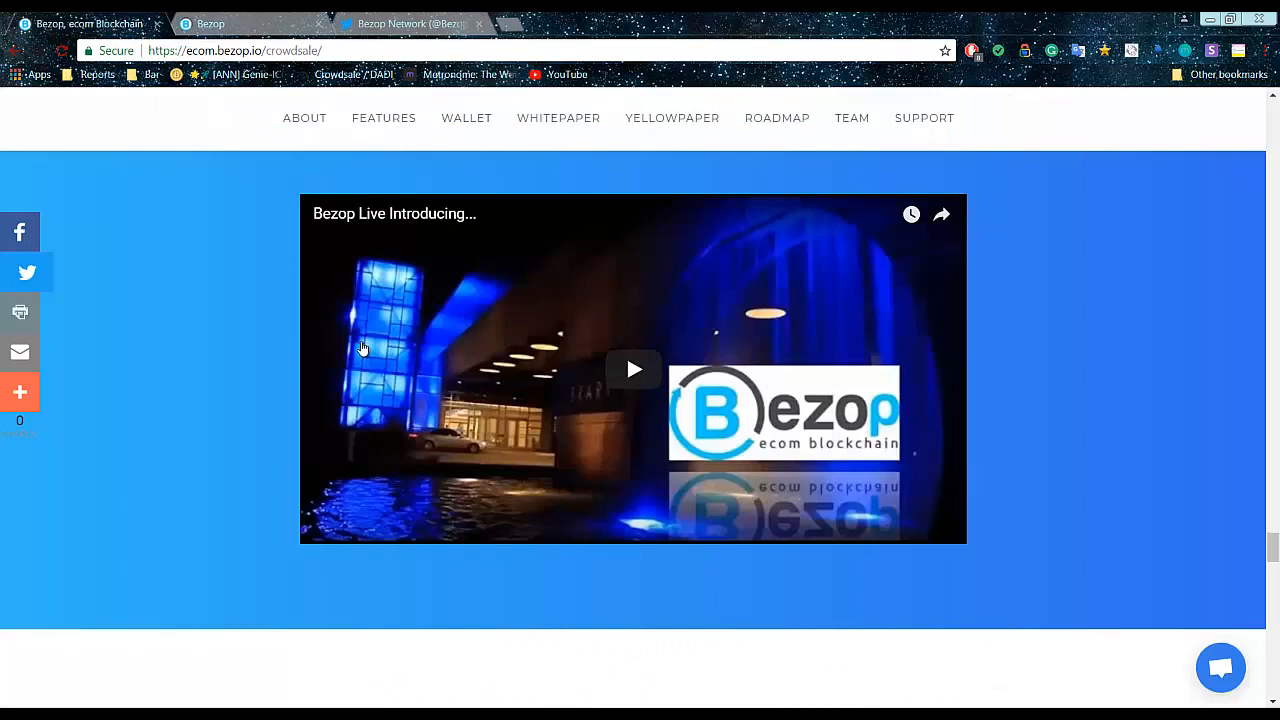
left_click(573, 488)
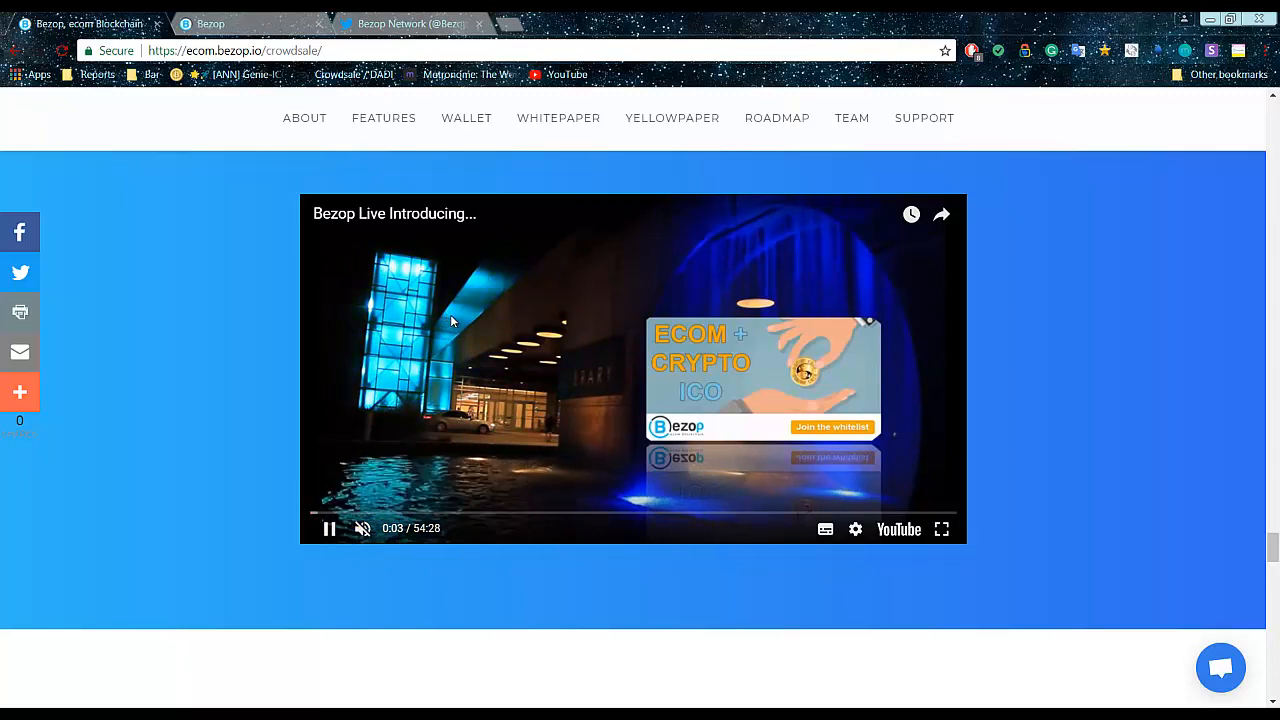
scroll(450, 314, "down", 1)
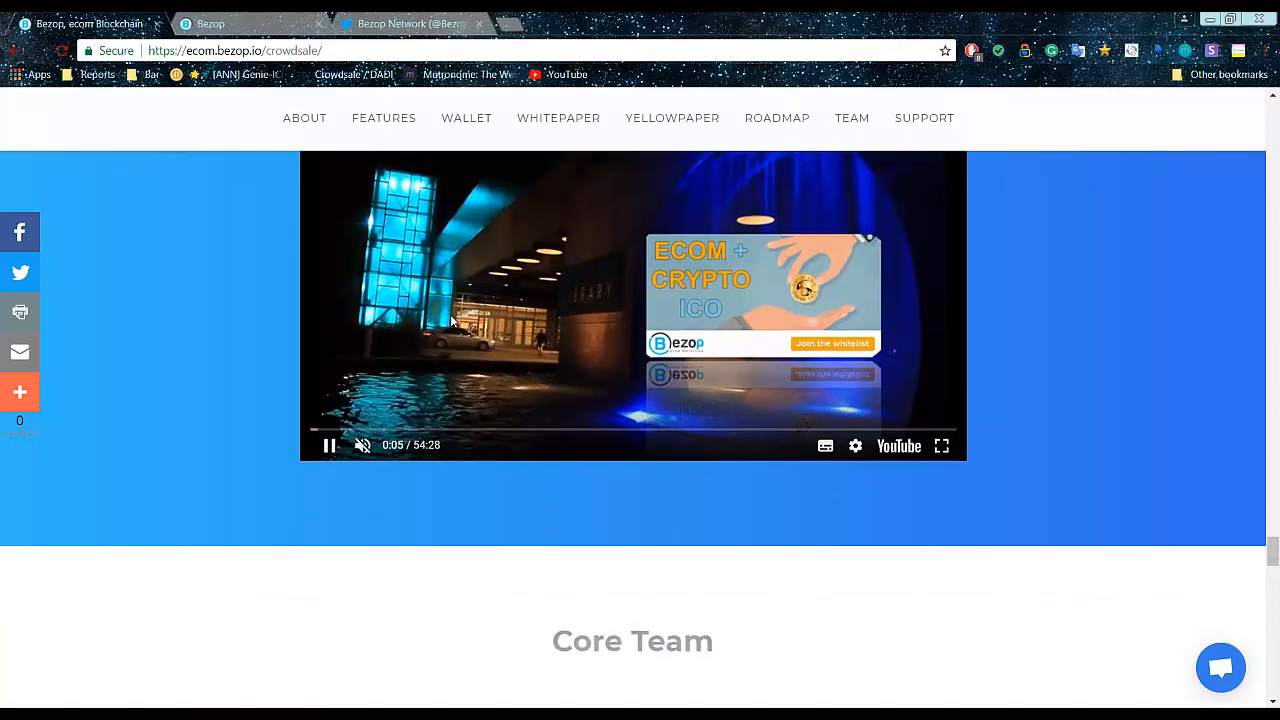
scroll(480, 275, "up", 1)
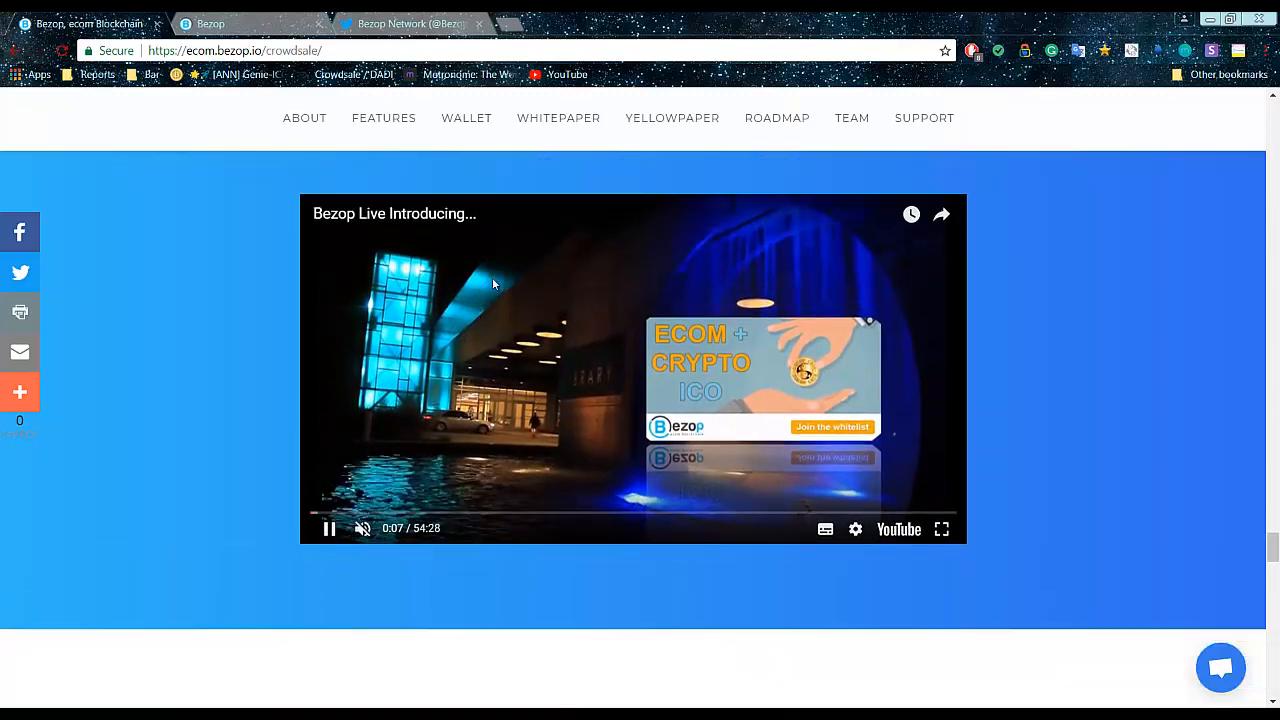
scroll(610, 200, "up", 2)
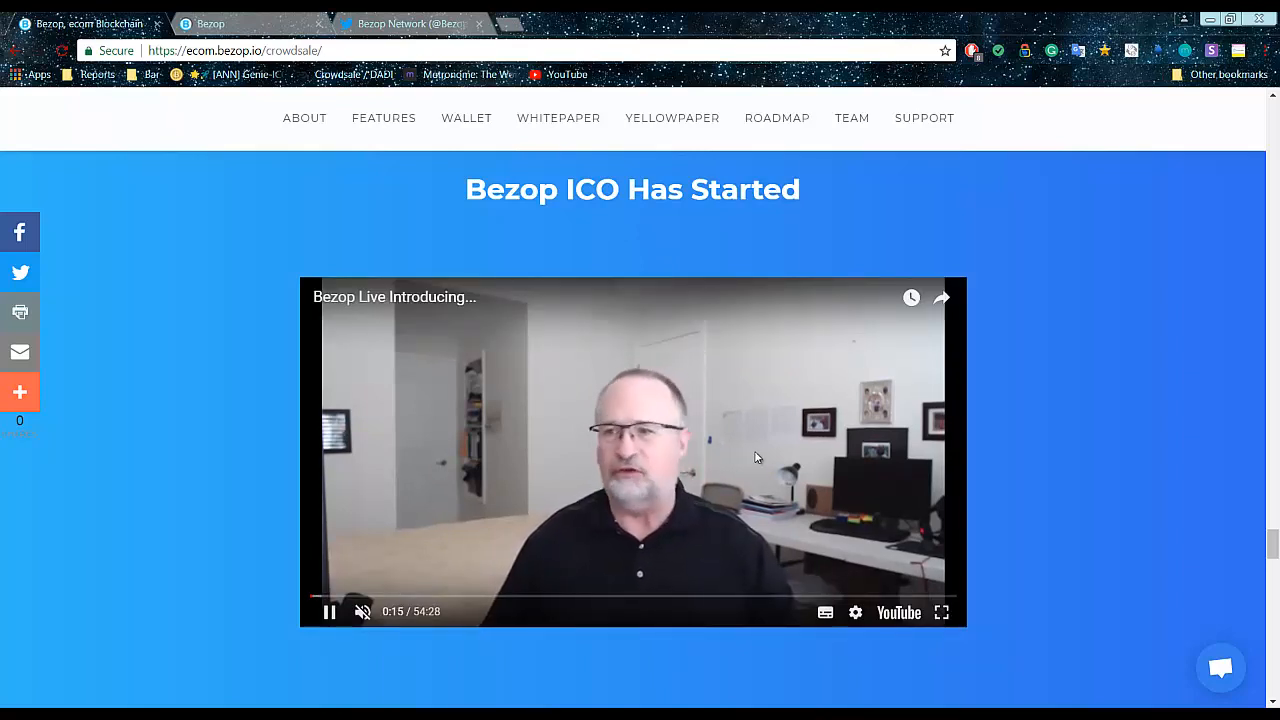
left_click(330, 597)
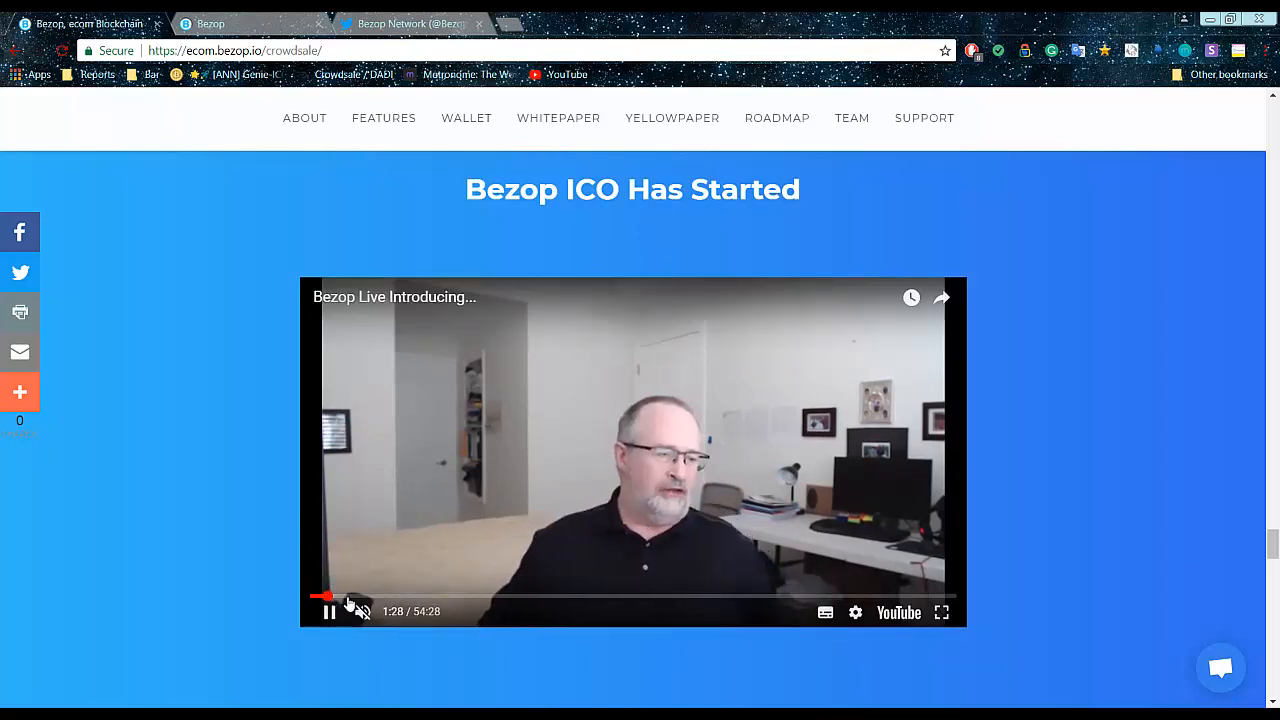
left_click(350, 597)
left_click_drag(385, 598, 440, 598)
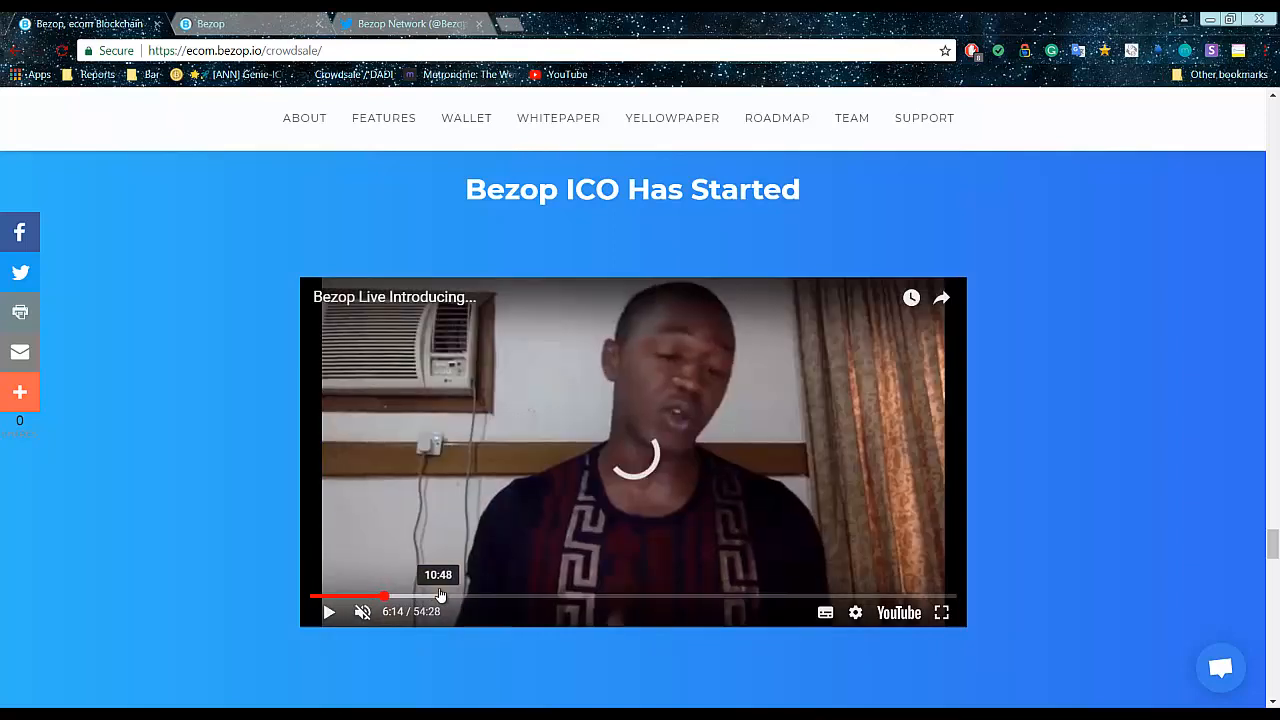
left_click(510, 598)
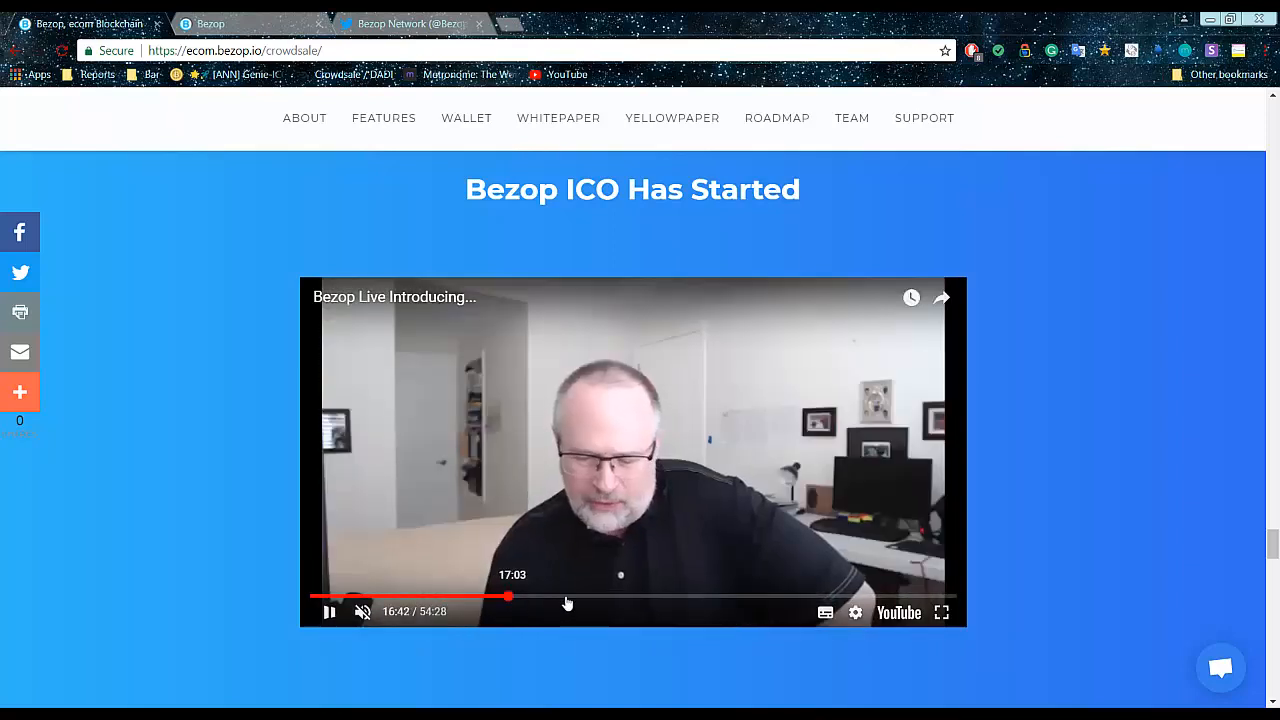
left_click(607, 599)
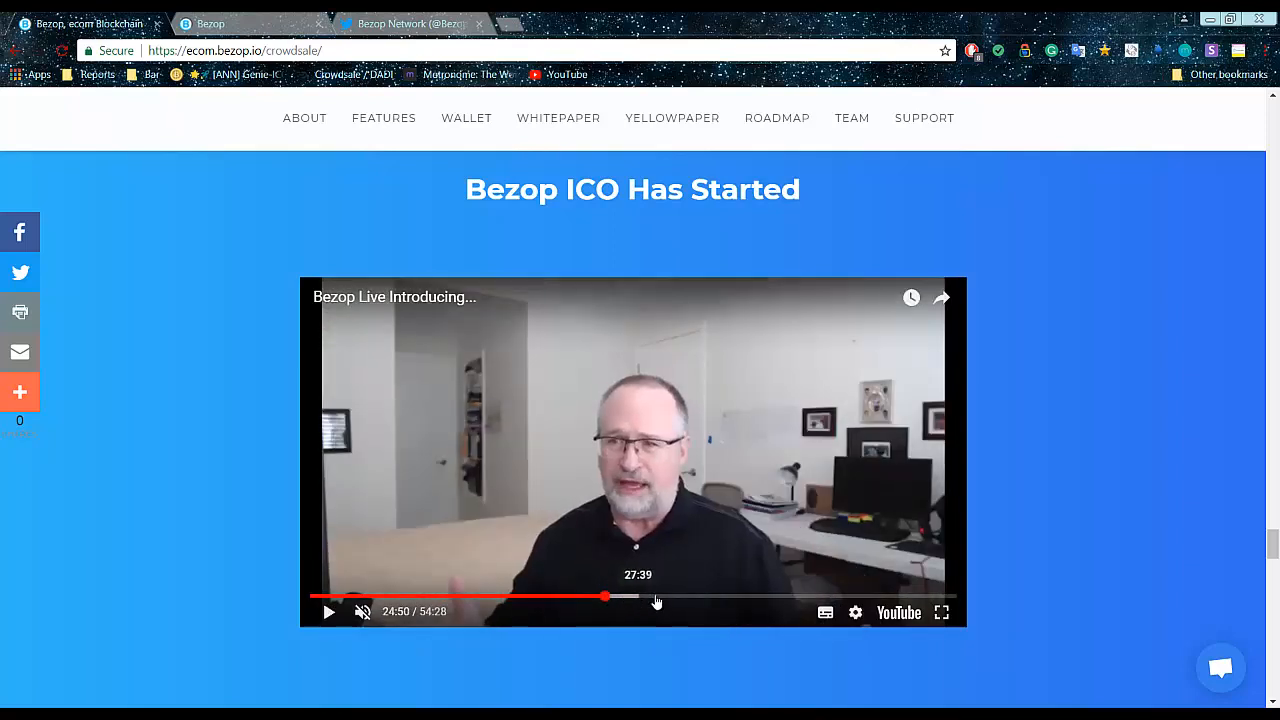
left_click(690, 598)
left_click(765, 598)
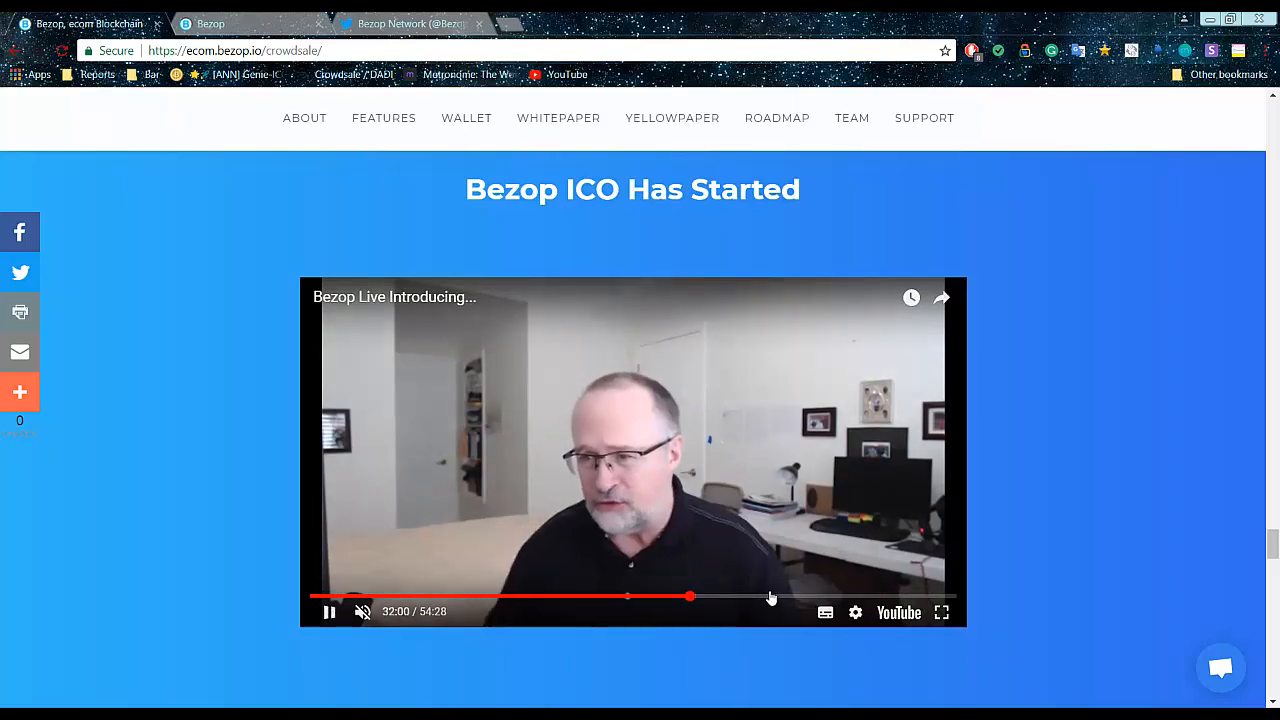
left_click(689, 505)
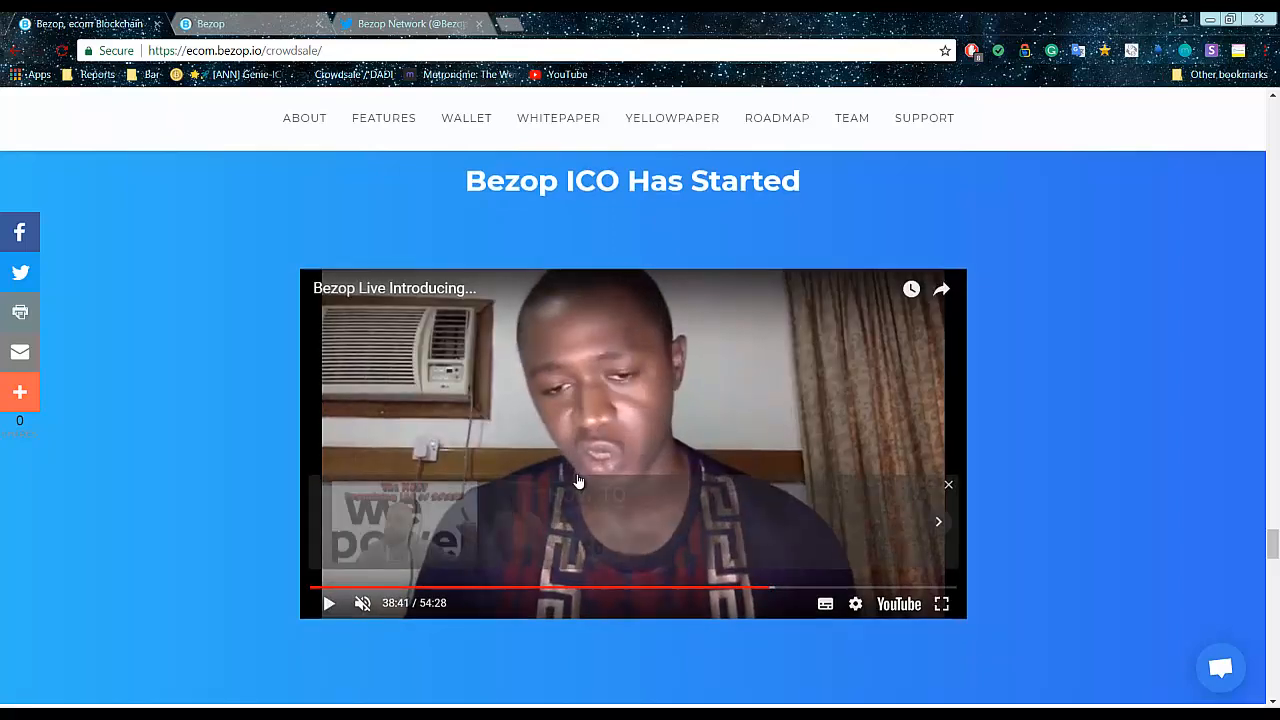
scroll(600, 480, "down", 5)
scroll(555, 448, "down", 3)
scroll(555, 448, "down", 4)
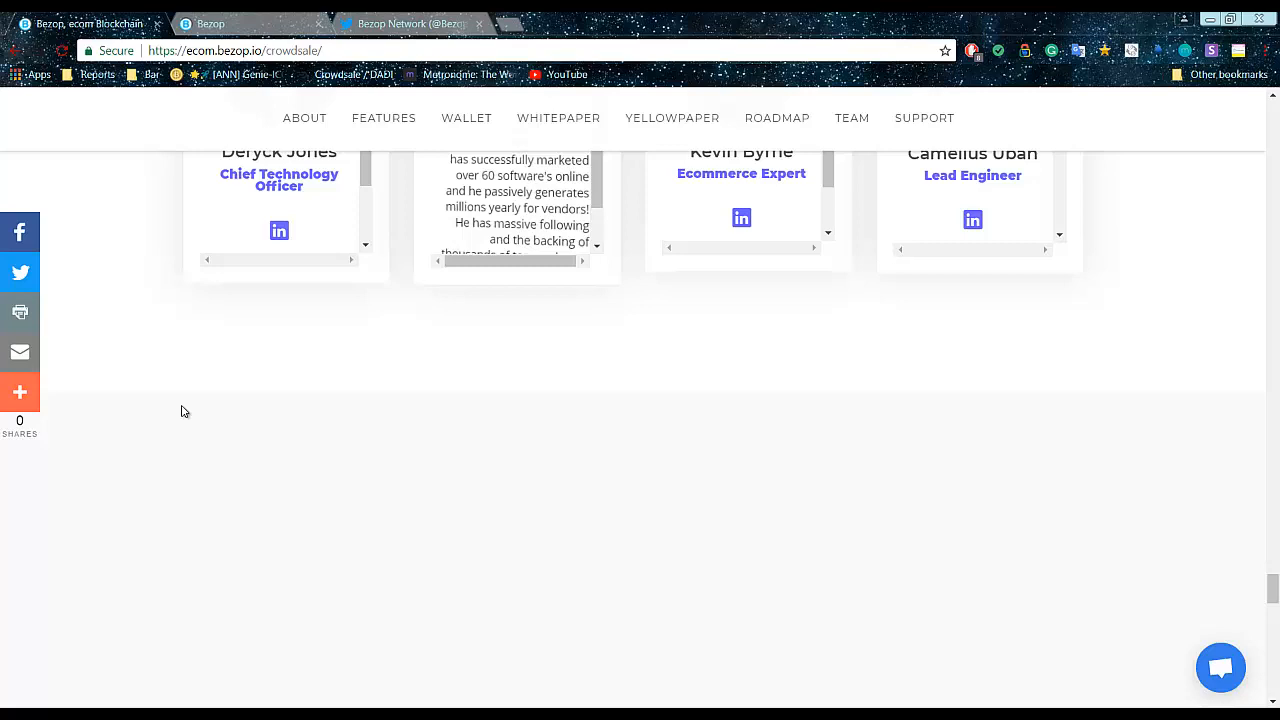
scroll(410, 470, "down", 4)
scroll(488, 390, "down", 2)
scroll(488, 390, "up", 4)
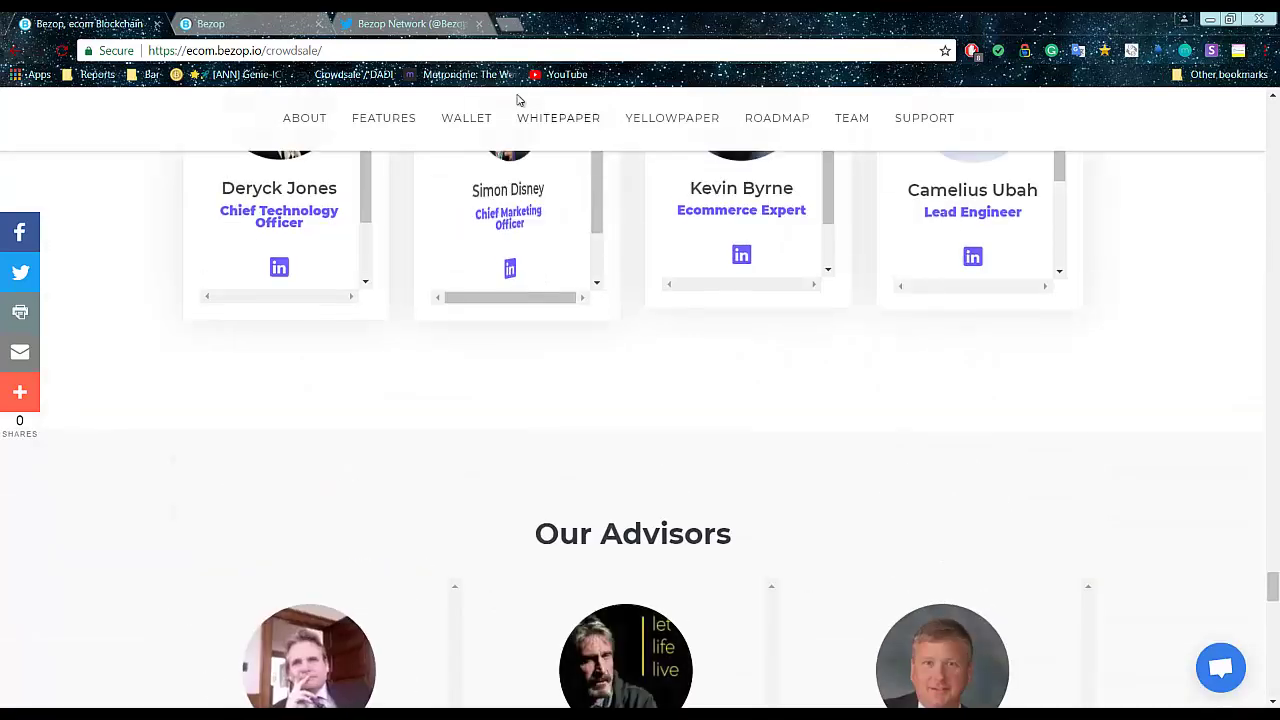
Open the wallet, whitepaper, yellowpaper and features pages each in a new tab
right_click(466, 118)
left_click(520, 134)
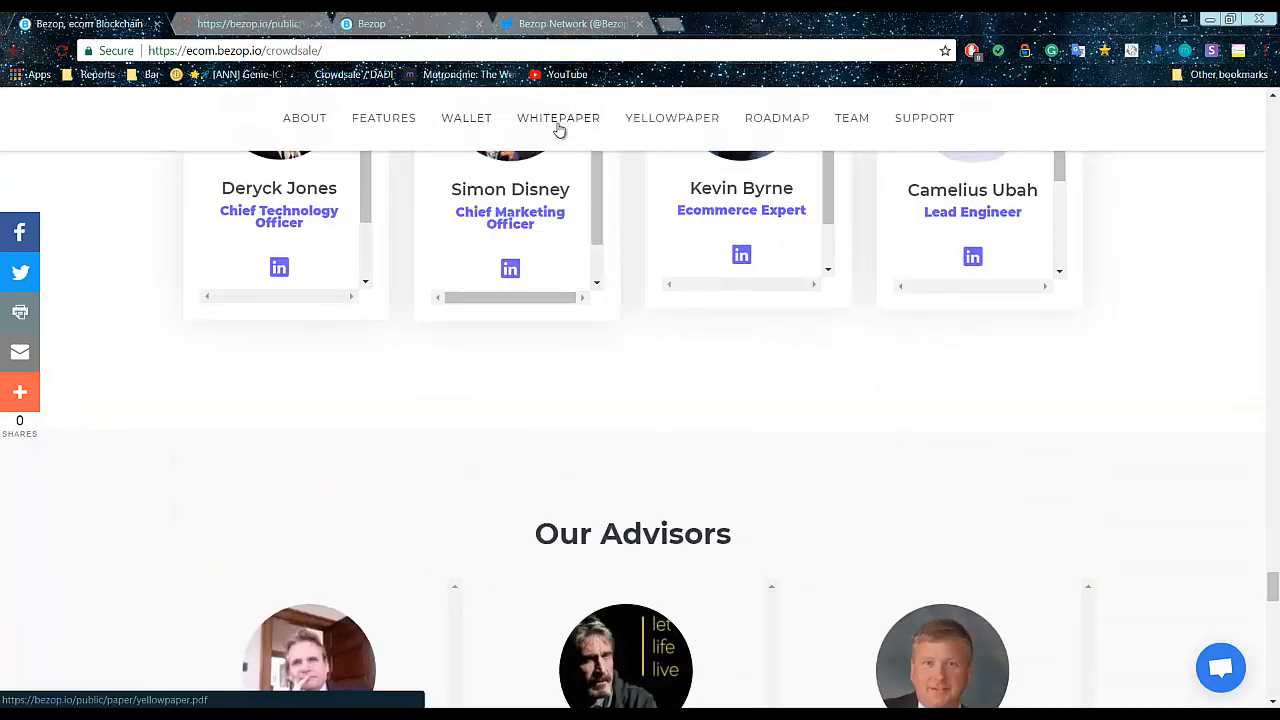
right_click(558, 118)
left_click(620, 131)
right_click(660, 118)
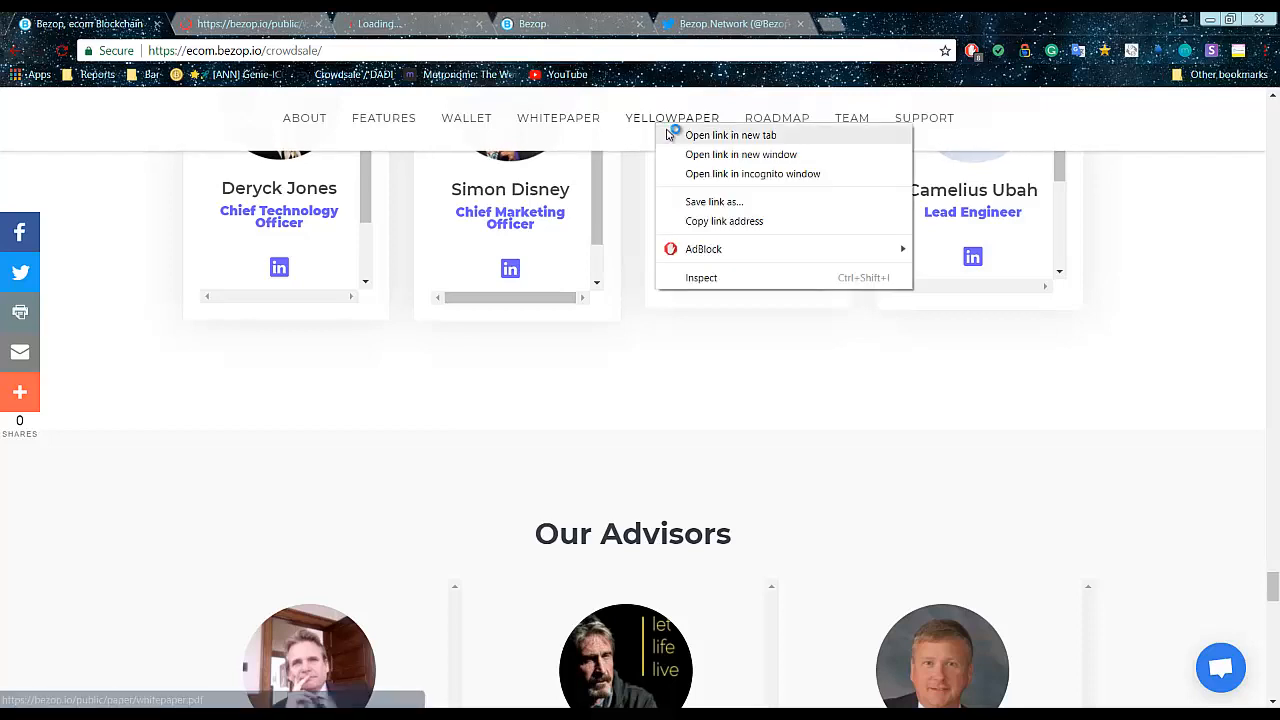
left_click(720, 132)
right_click(408, 126)
left_click(478, 132)
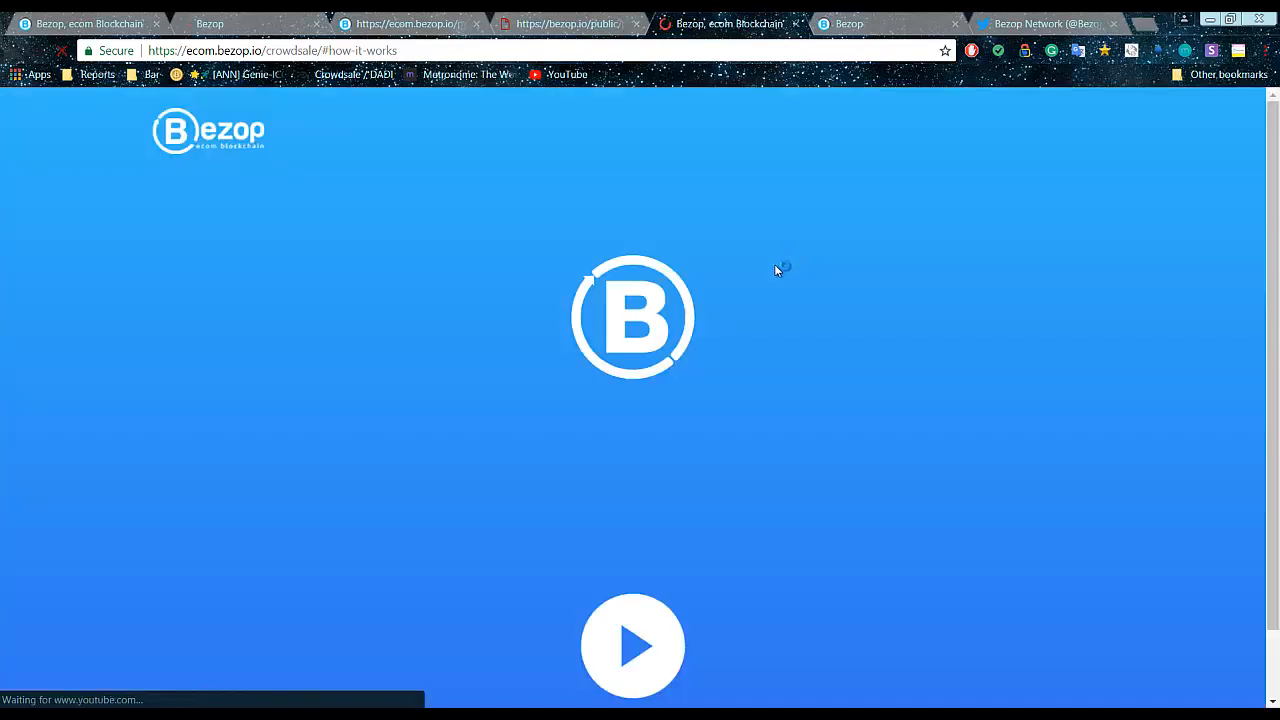
scroll(774, 267, "down", 3)
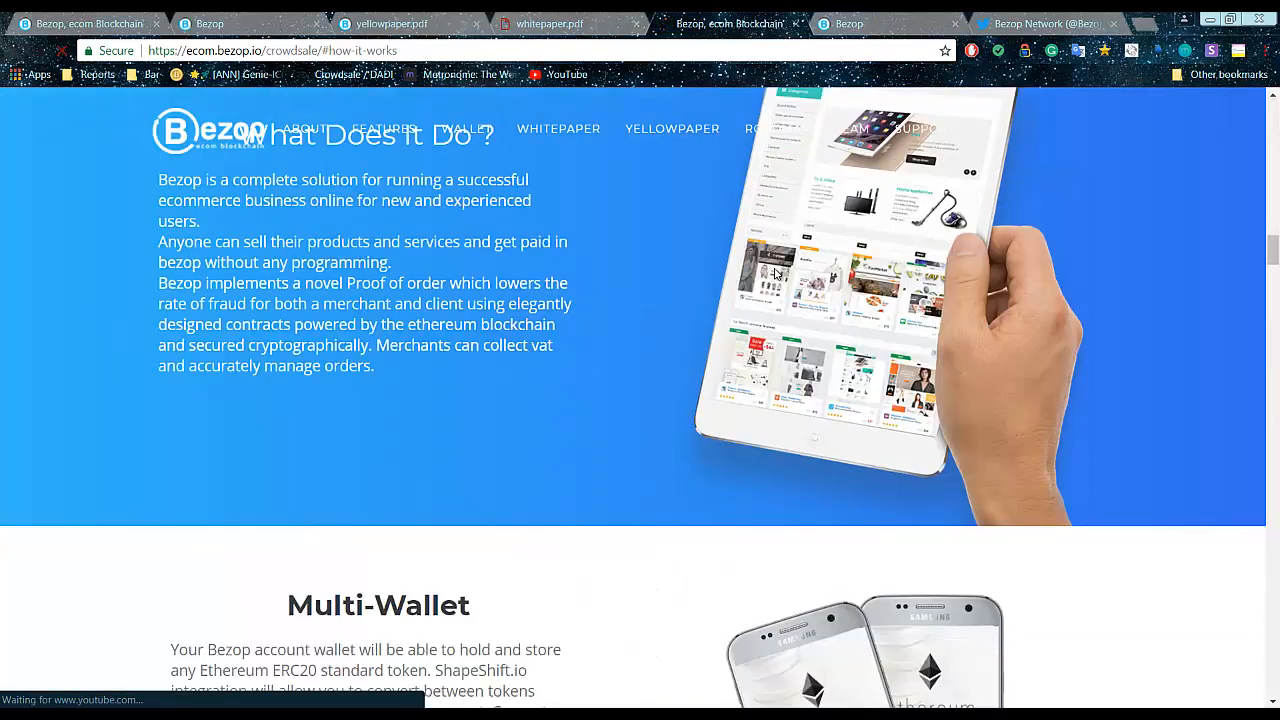
scroll(774, 267, "down", 3)
scroll(774, 272, "down", 3)
scroll(725, 378, "down", 2)
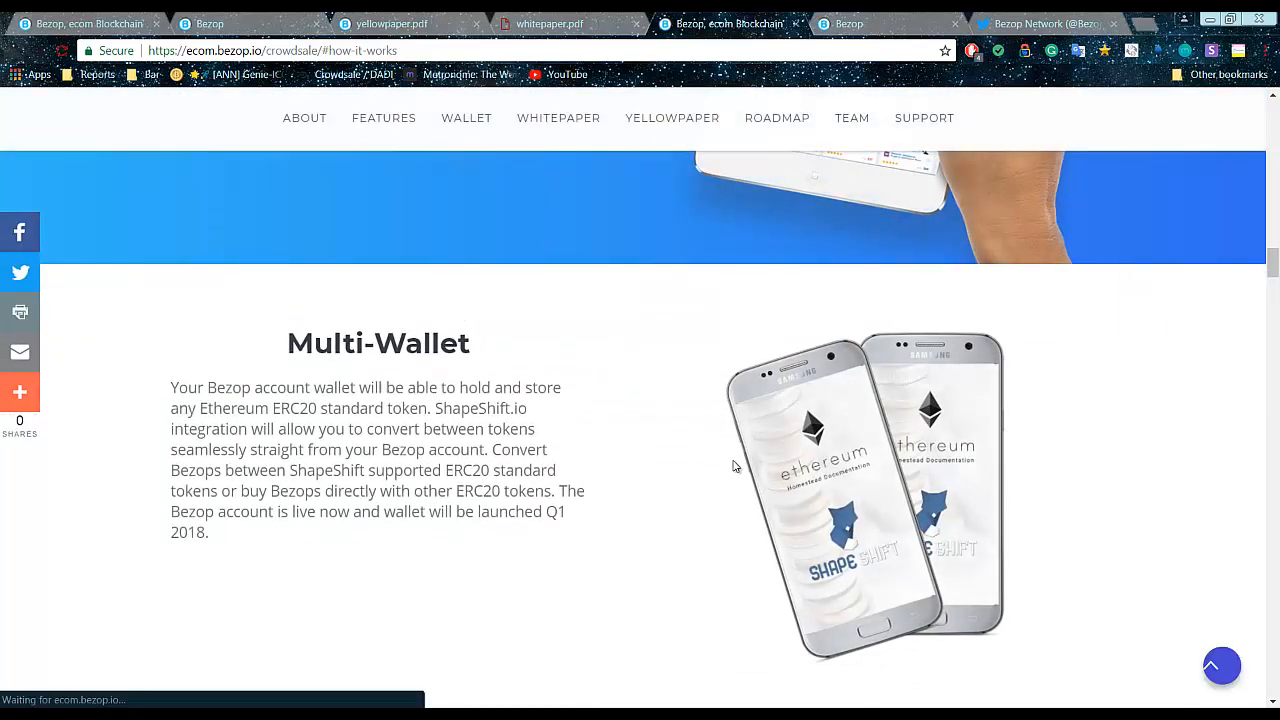
scroll(727, 448, "down", 2)
scroll(738, 472, "down", 2)
scroll(738, 472, "down", 2)
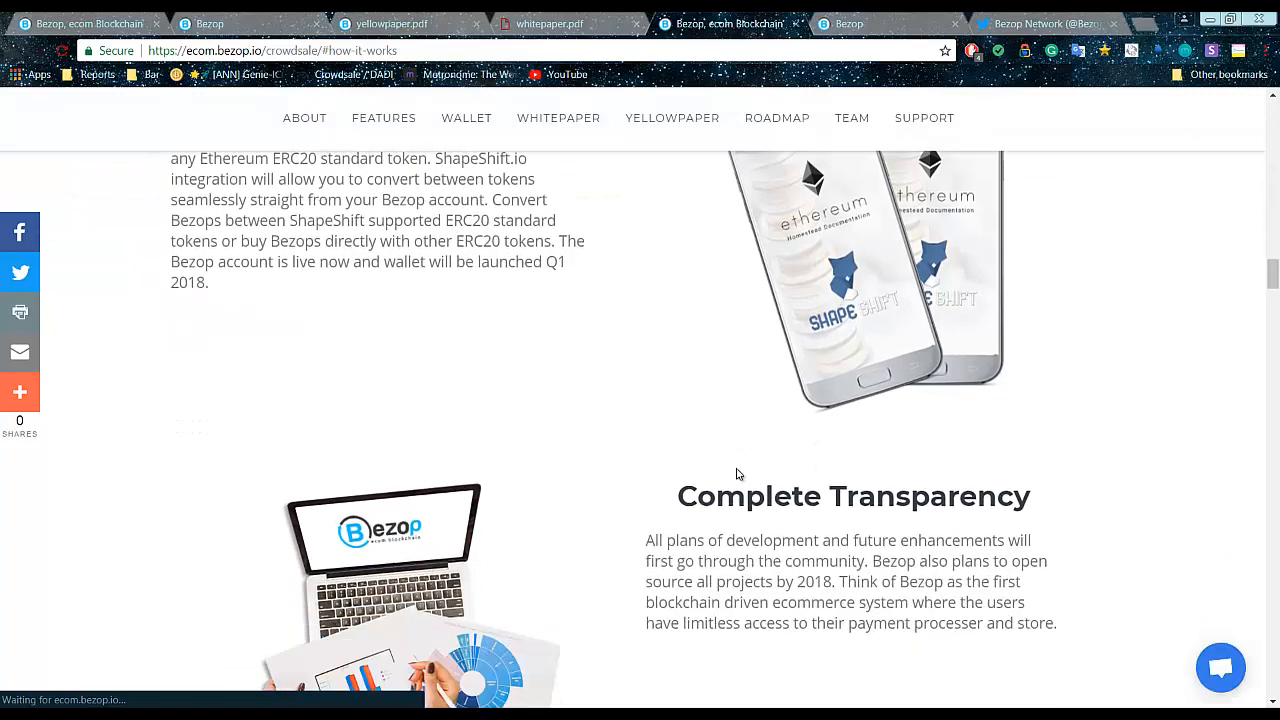
scroll(743, 472, "down", 2)
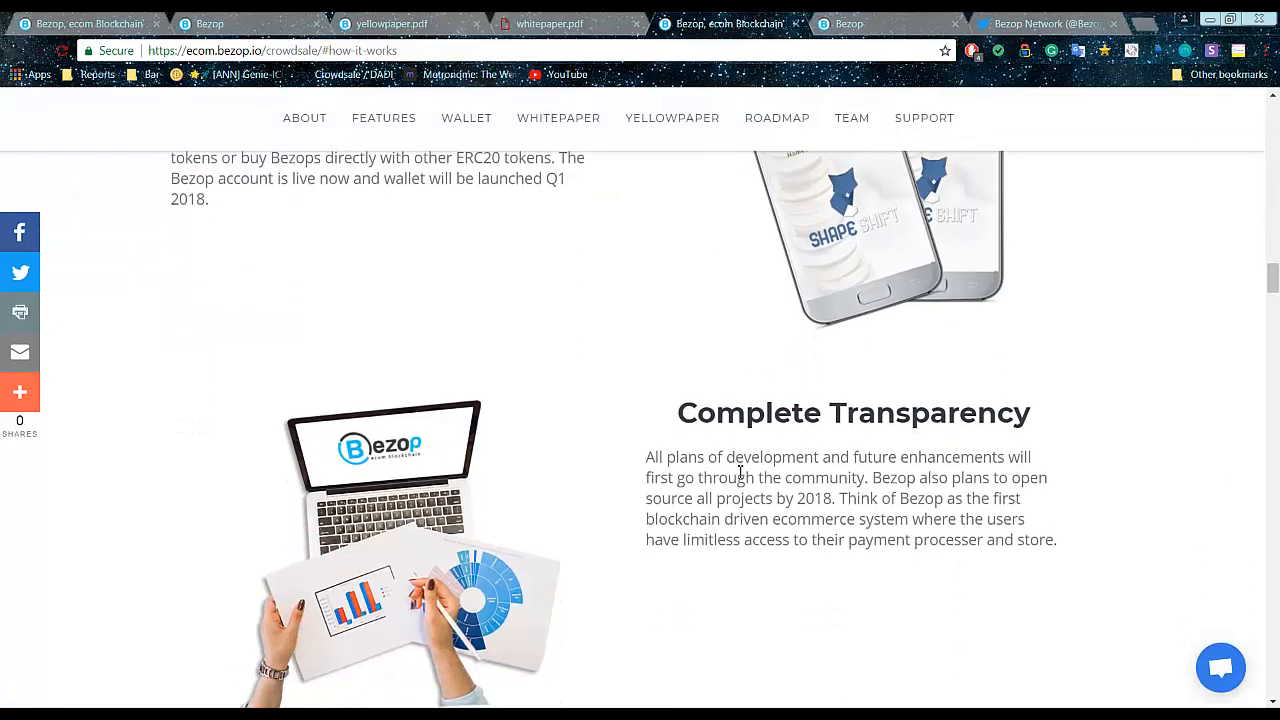
scroll(698, 514, "down", 2)
scroll(670, 540, "down", 1)
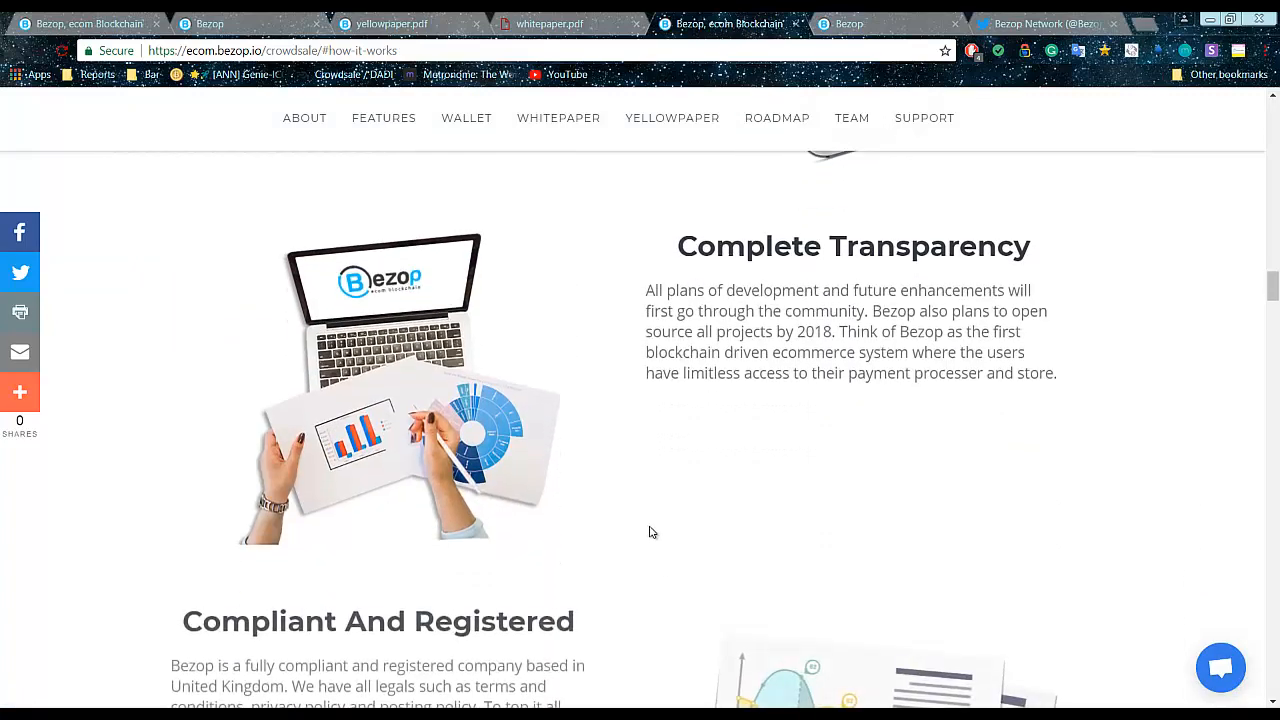
scroll(650, 530, "down", 2)
scroll(645, 531, "down", 2)
scroll(645, 531, "down", 2)
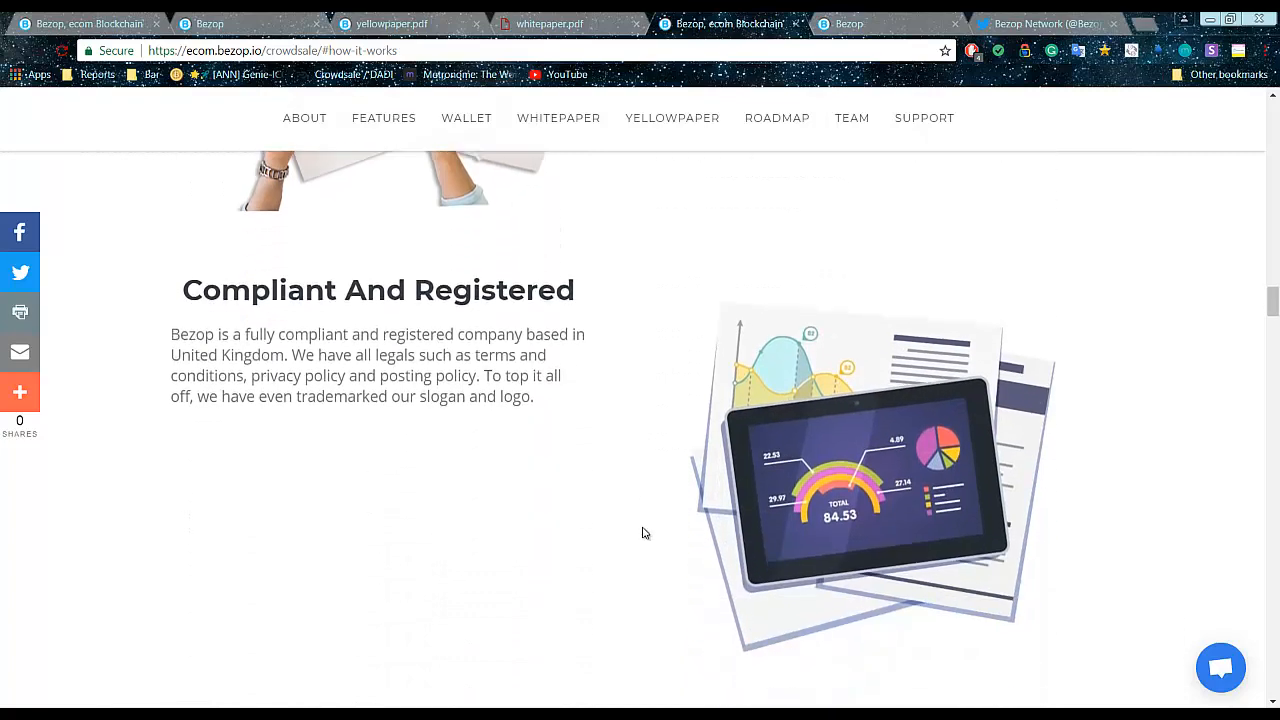
scroll(645, 531, "down", 2)
scroll(660, 520, "down", 2)
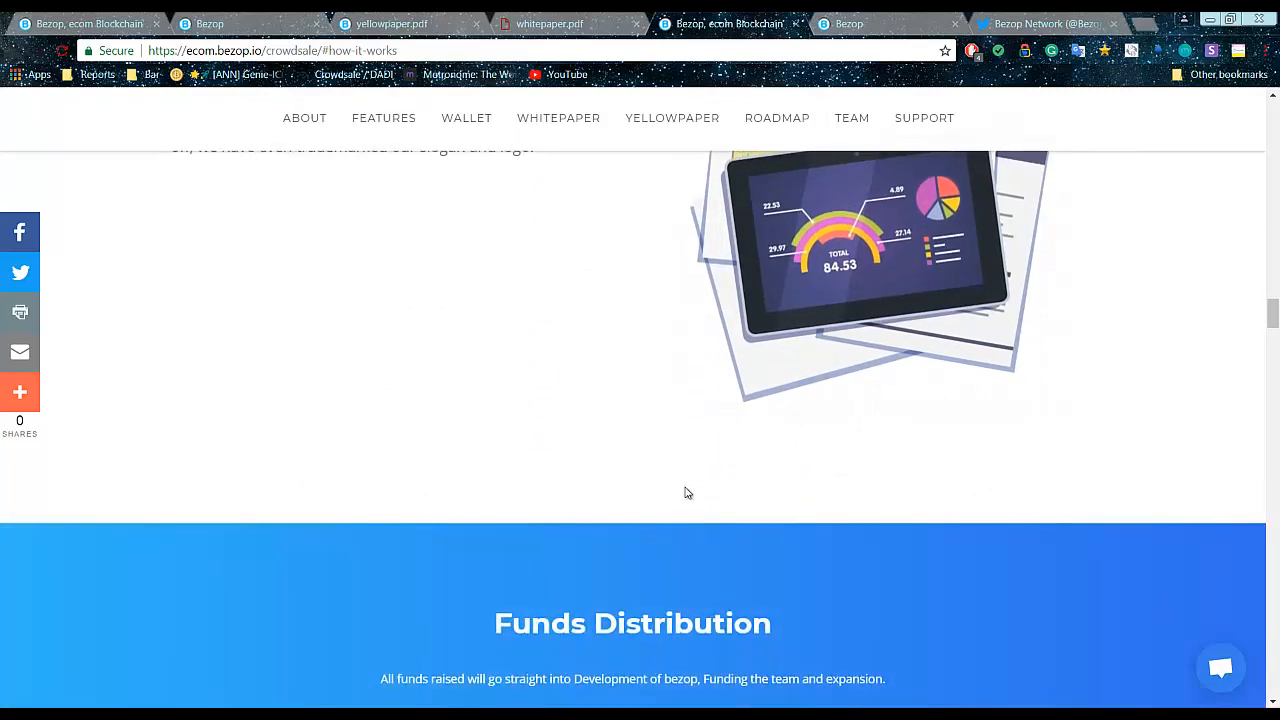
scroll(688, 488, "down", 2)
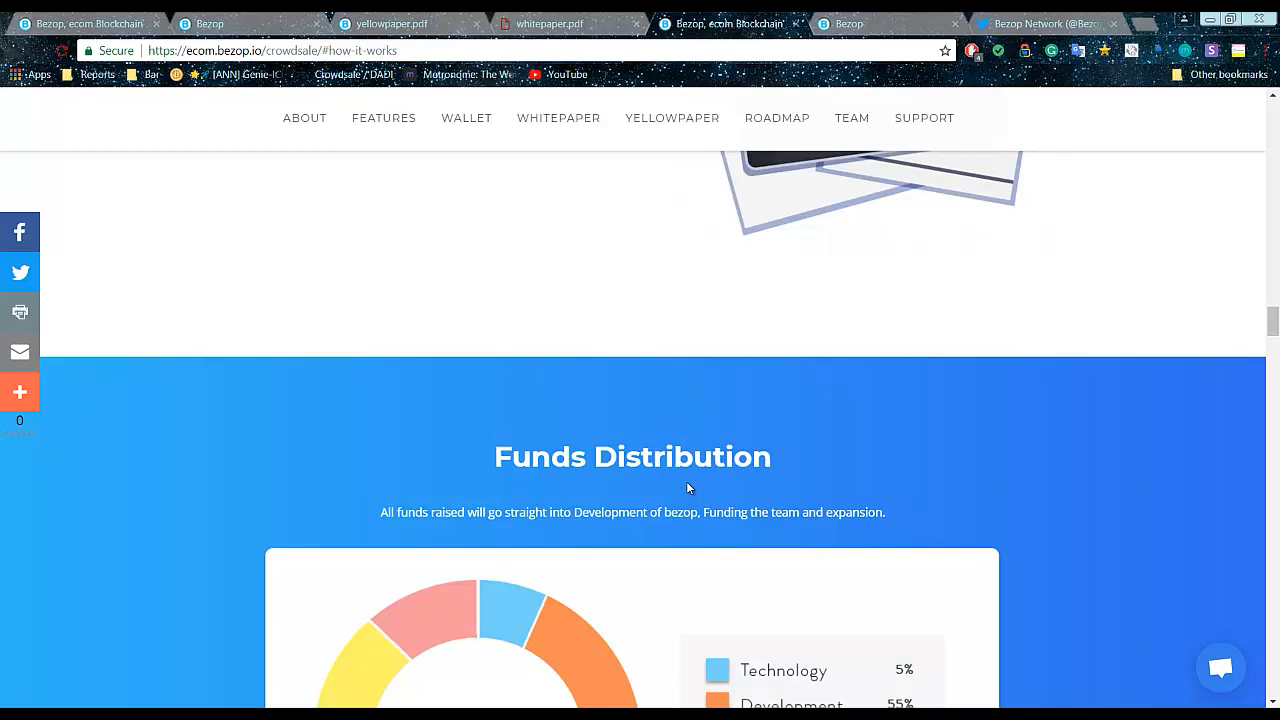
scroll(688, 494, "down", 1)
scroll(688, 494, "down", 1)
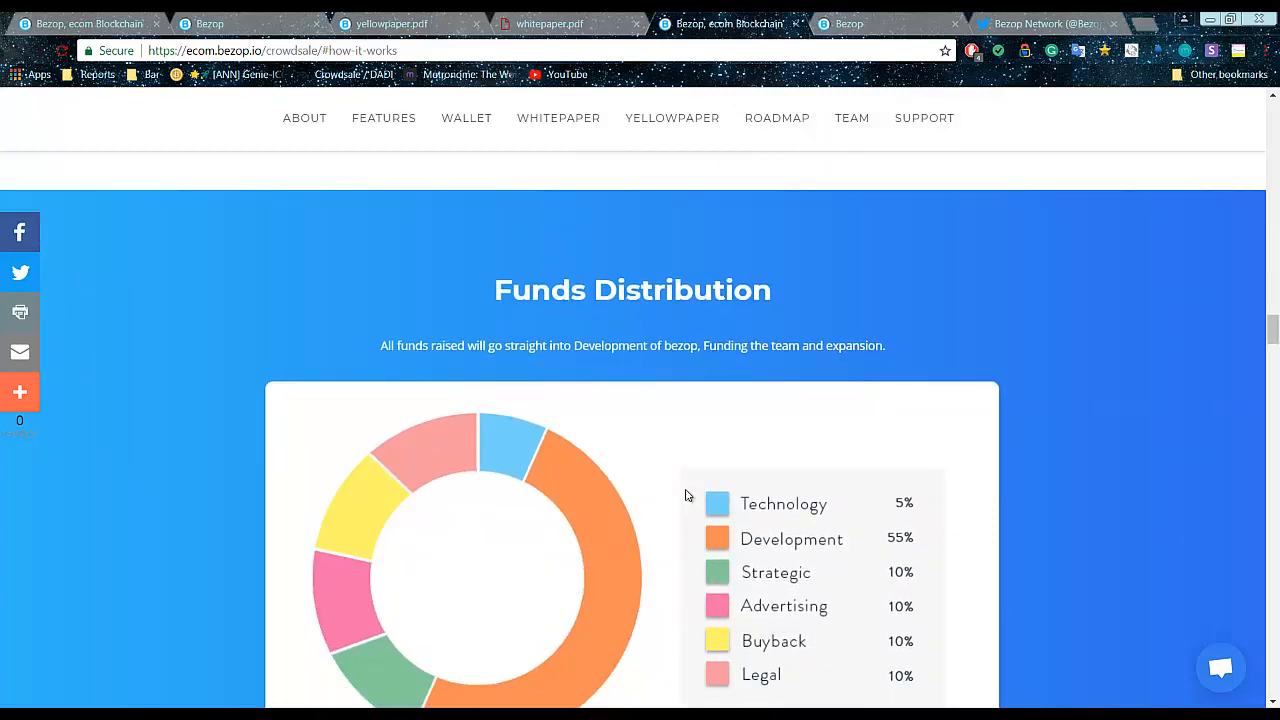
scroll(688, 494, "down", 2)
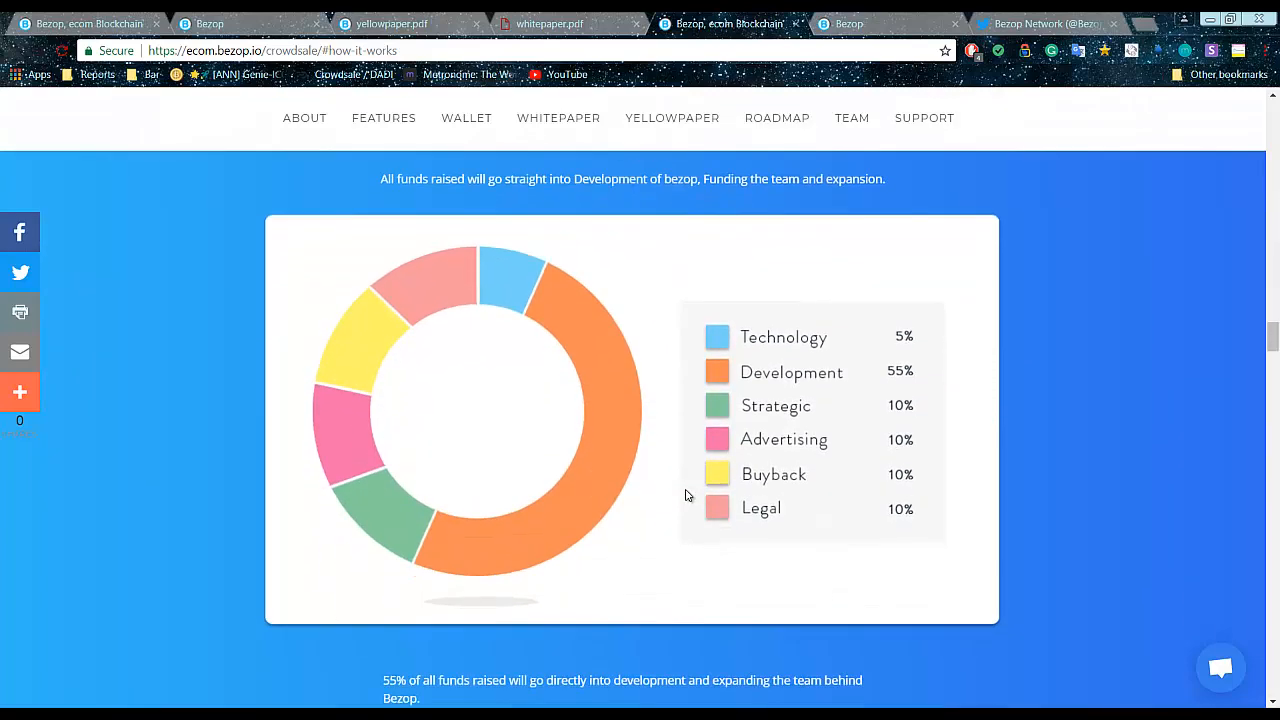
scroll(688, 494, "down", 1)
scroll(688, 494, "down", 2)
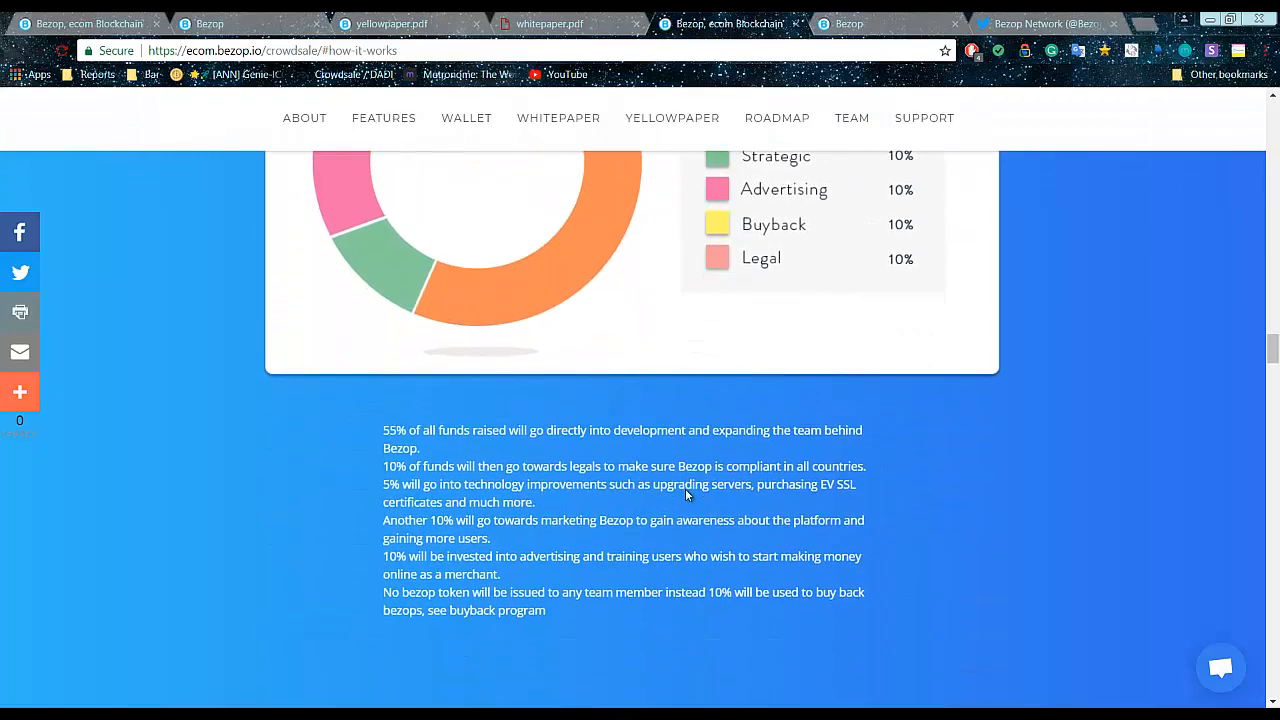
scroll(688, 490, "down", 1)
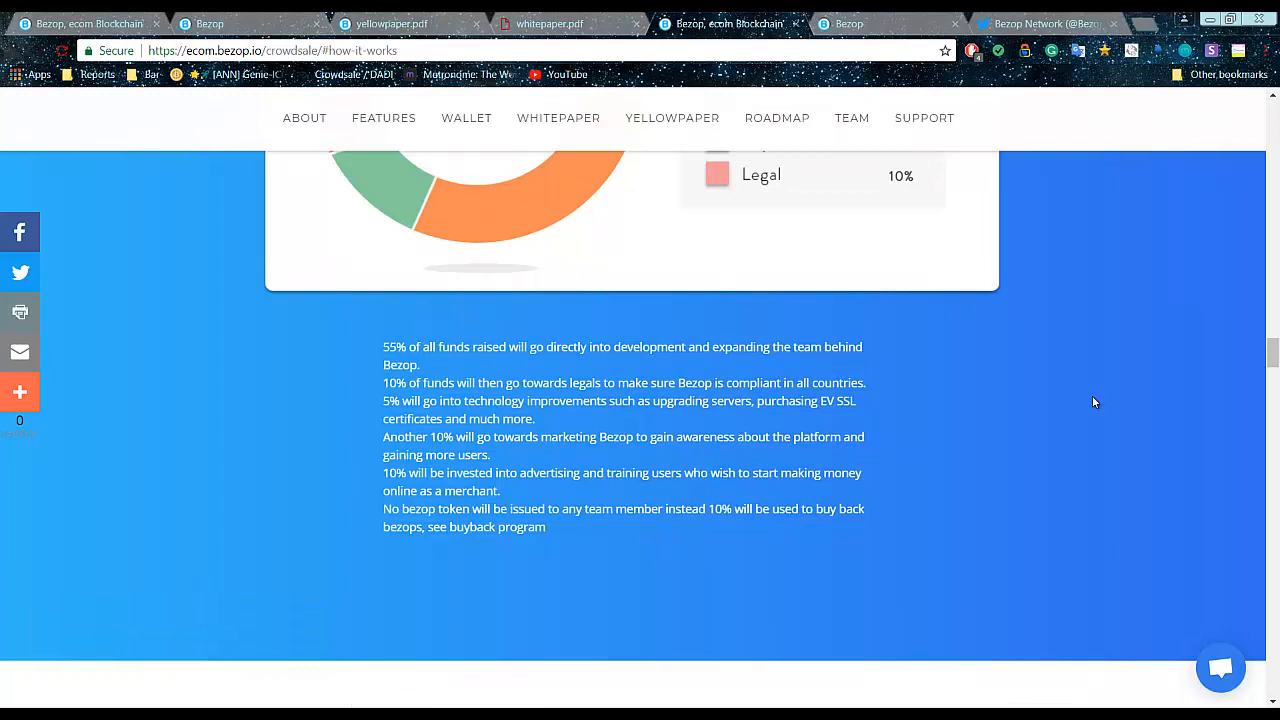
scroll(708, 340, "down", 3)
scroll(708, 340, "down", 3)
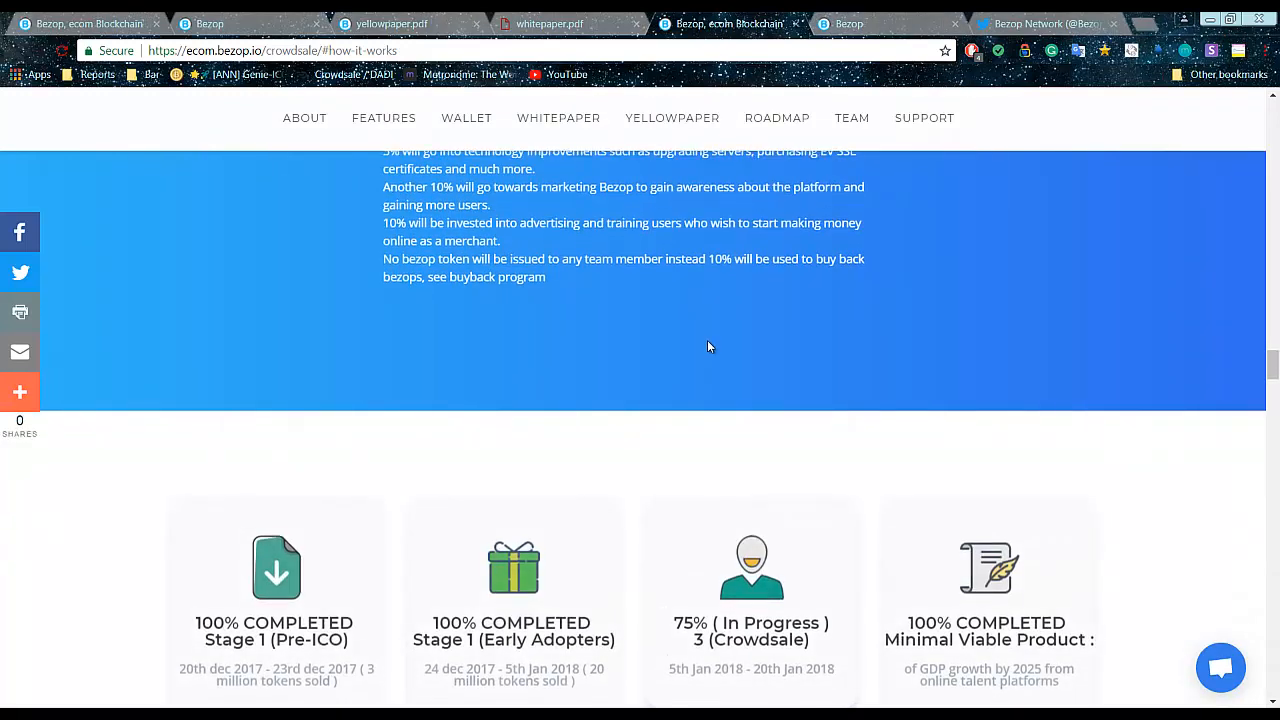
scroll(707, 347, "down", 2)
scroll(707, 347, "down", 1)
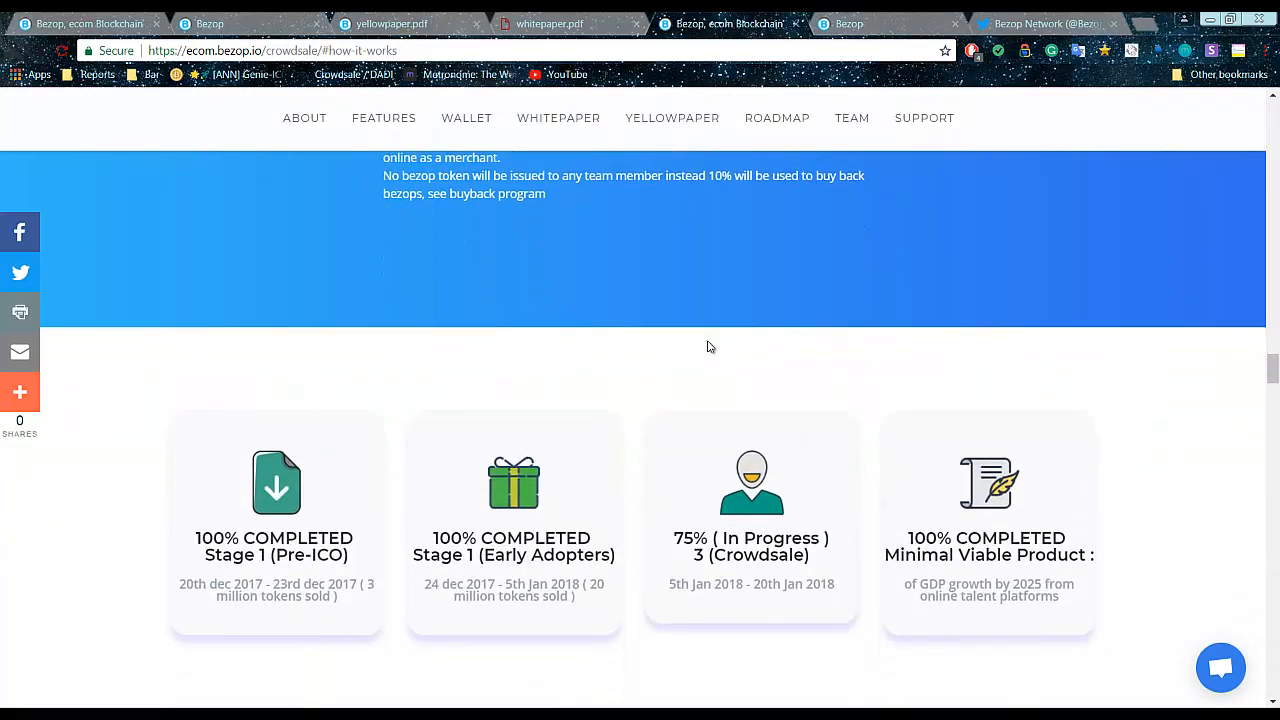
scroll(707, 347, "down", 2)
scroll(707, 347, "down", 2)
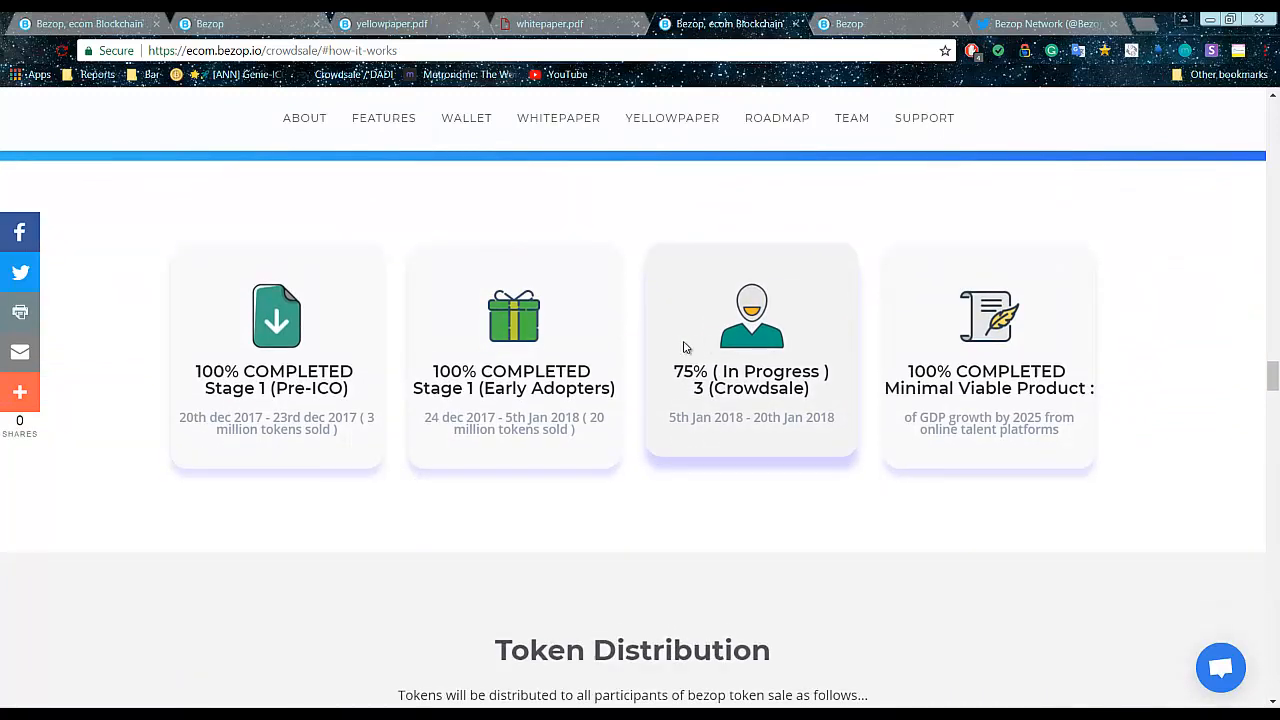
scroll(640, 342, "down", 2)
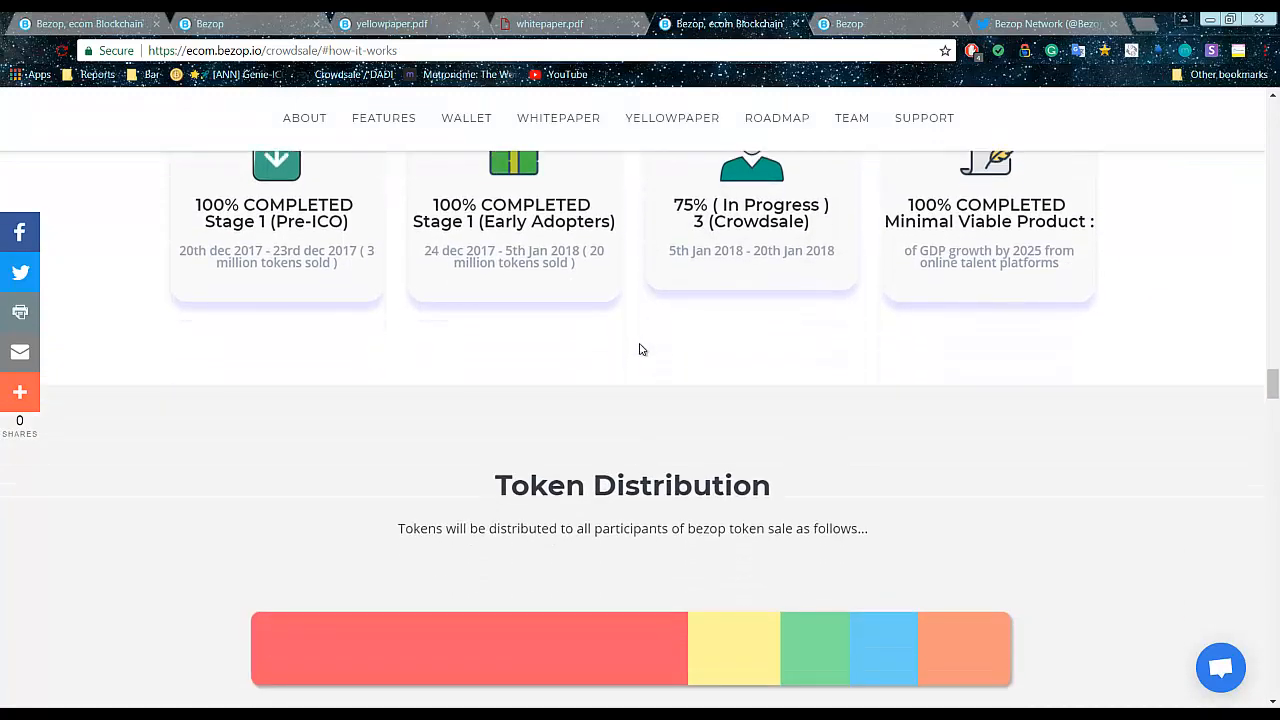
scroll(640, 349, "down", 2)
scroll(640, 349, "down", 1)
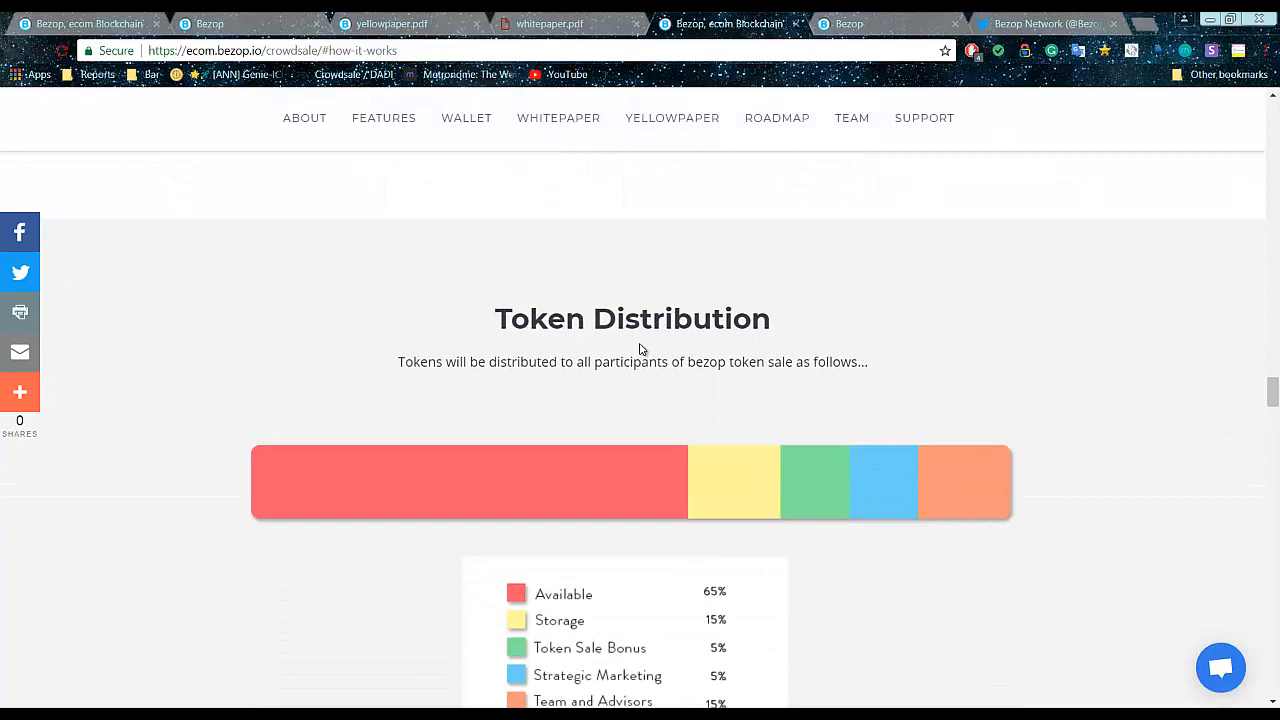
scroll(640, 340, "down", 2)
scroll(640, 335, "down", 1)
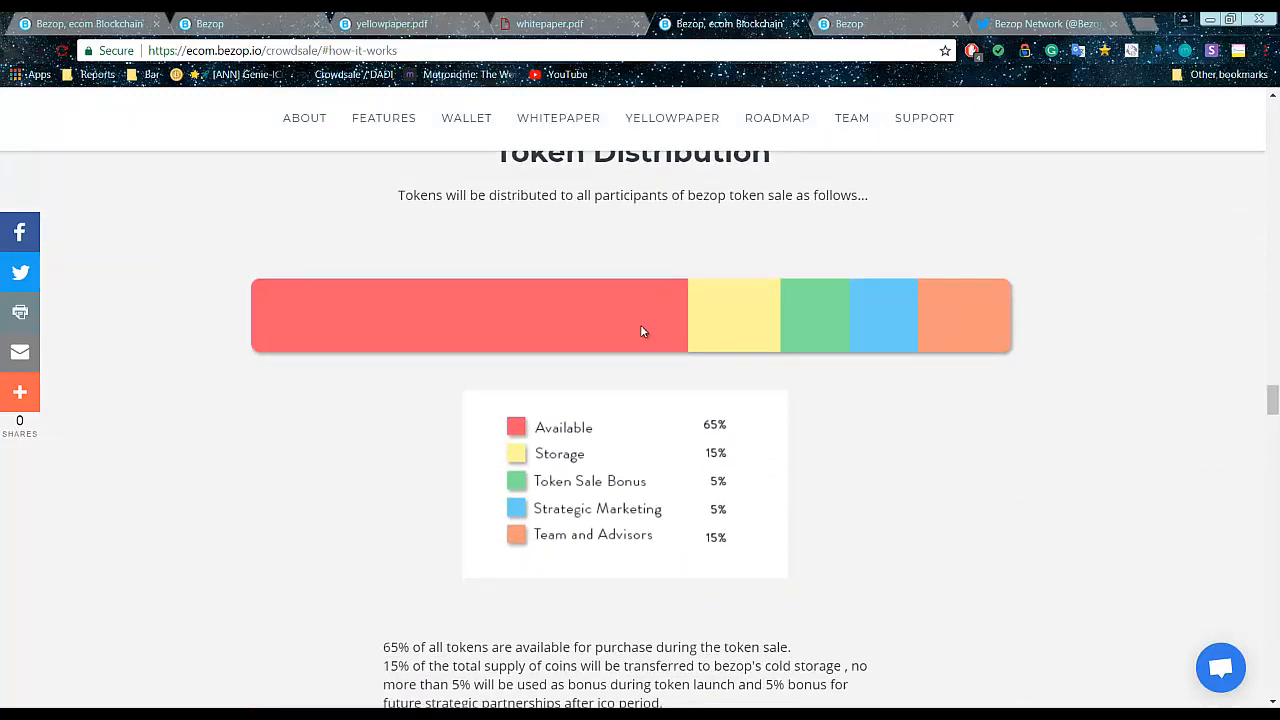
scroll(641, 270, "down", 3)
scroll(641, 270, "down", 1)
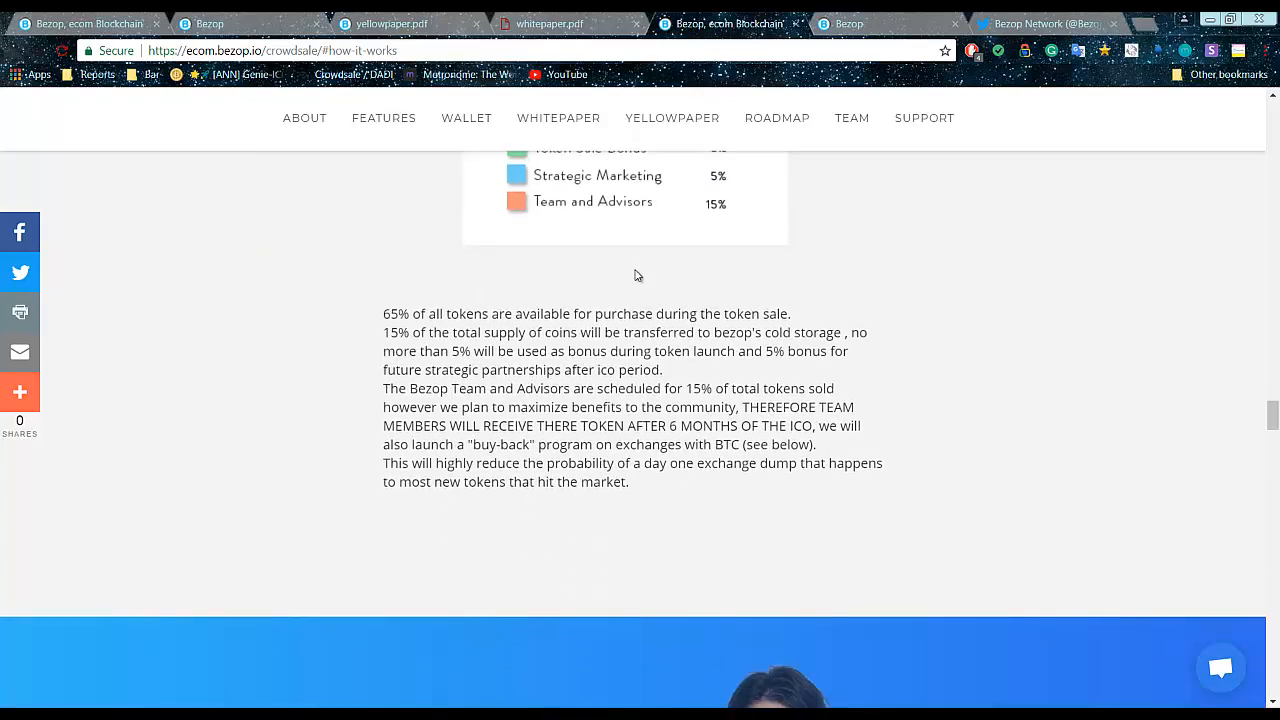
scroll(637, 272, "down", 3)
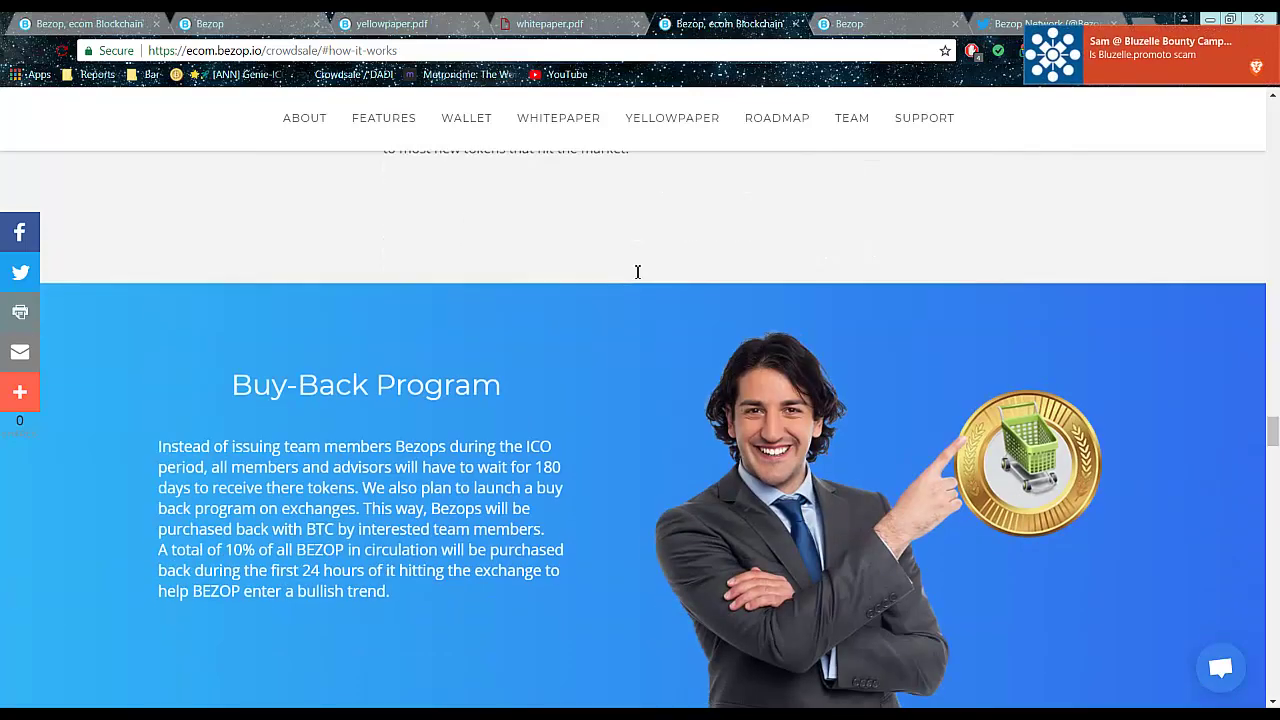
Dismiss the notification pop-up before reading the feature descriptions and roadmap
left_click(1268, 40)
scroll(816, 282, "down", 1)
scroll(816, 282, "down", 1)
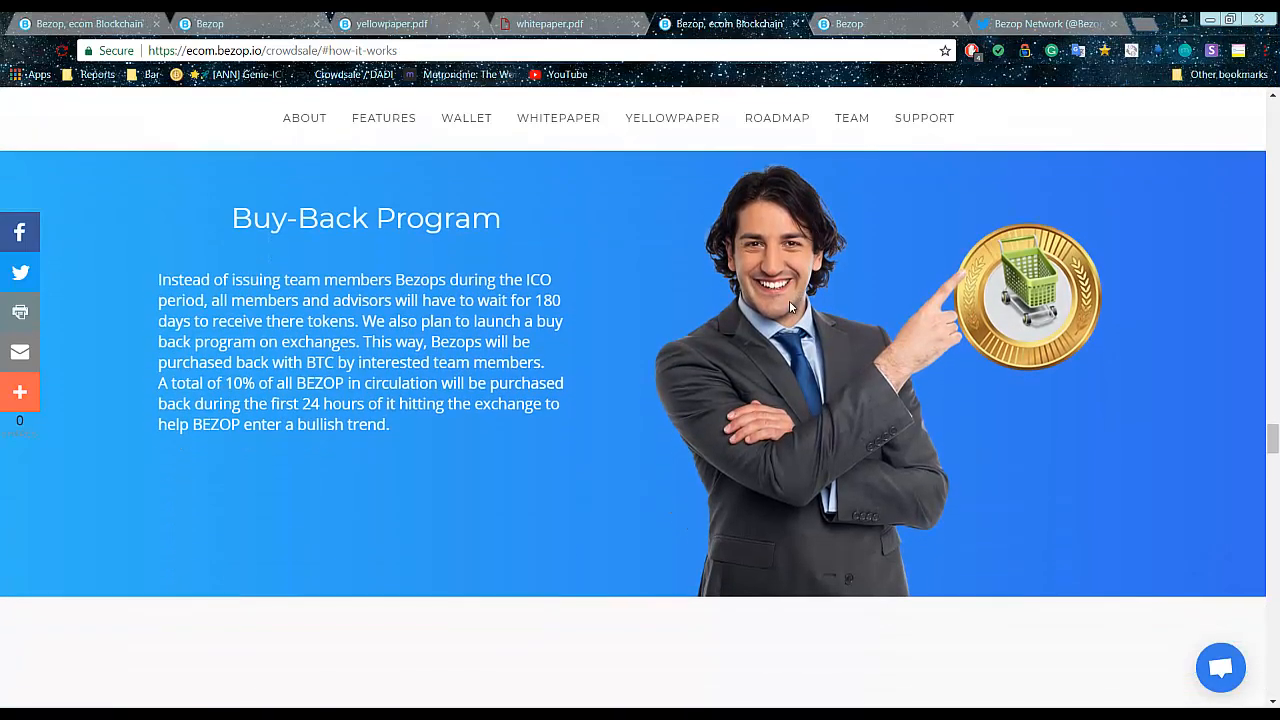
scroll(662, 332, "down", 3)
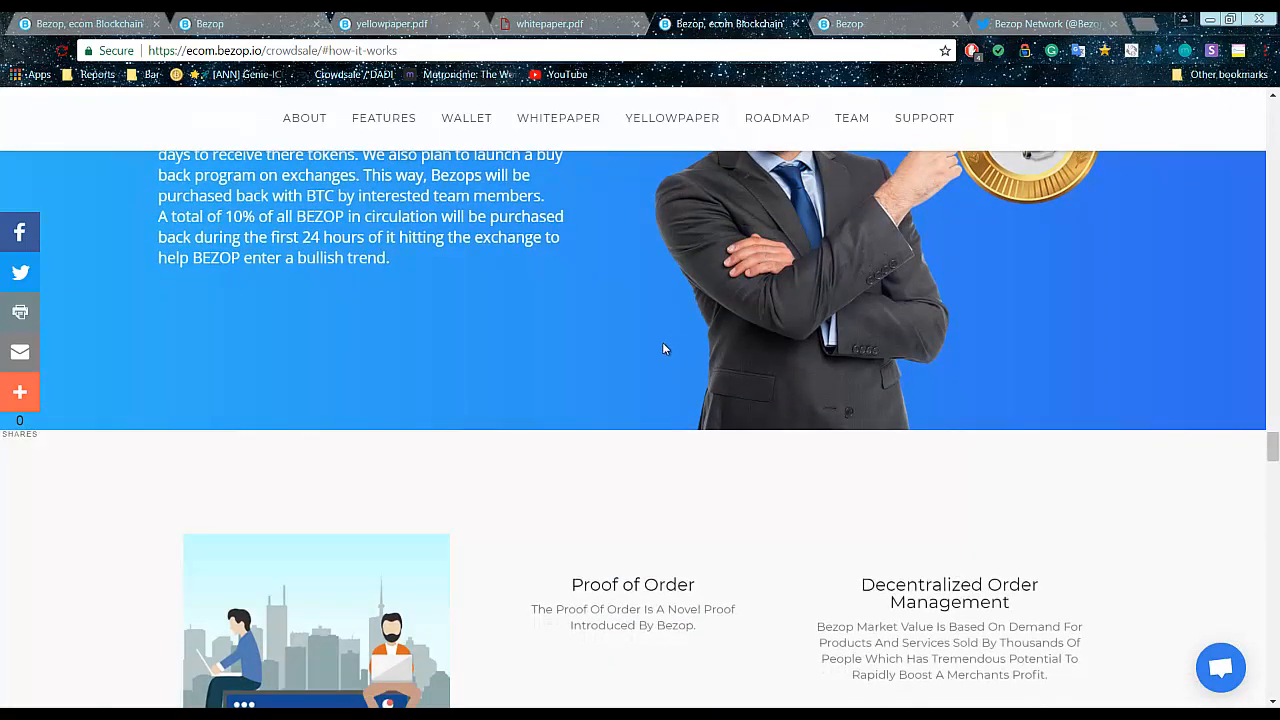
scroll(653, 360, "down", 3)
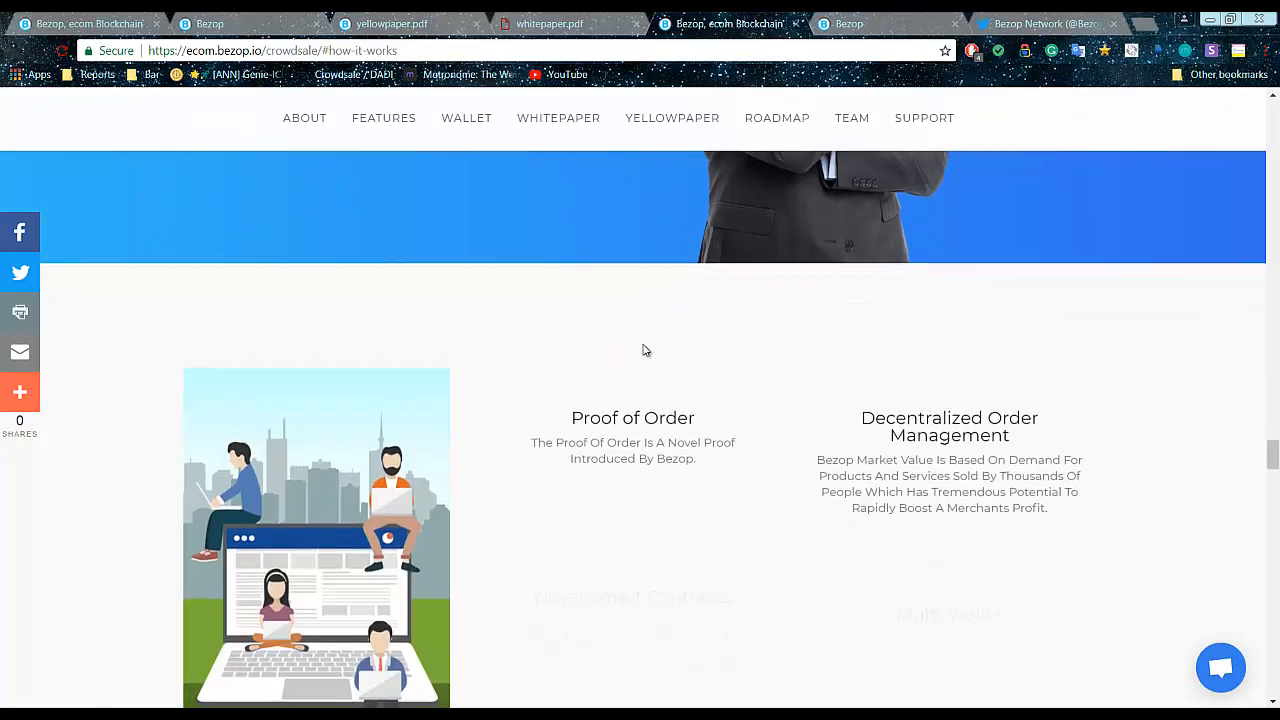
scroll(645, 350, "down", 2)
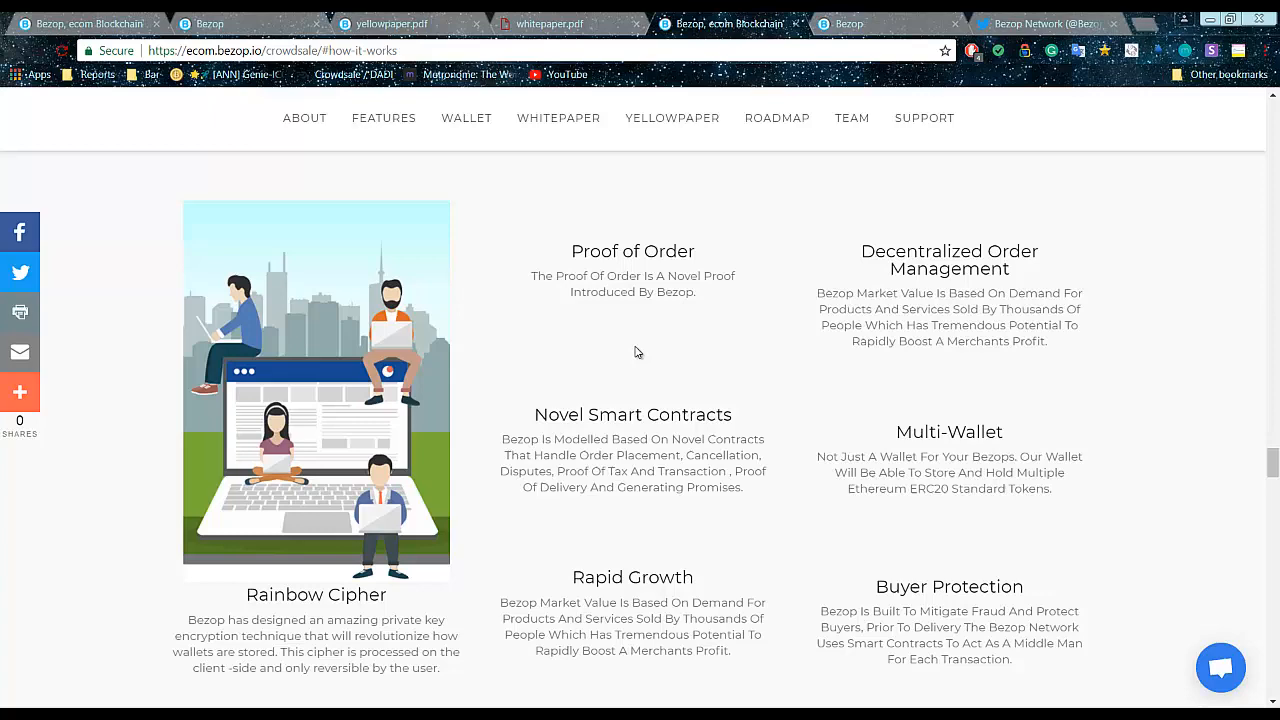
scroll(633, 352, "down", 5)
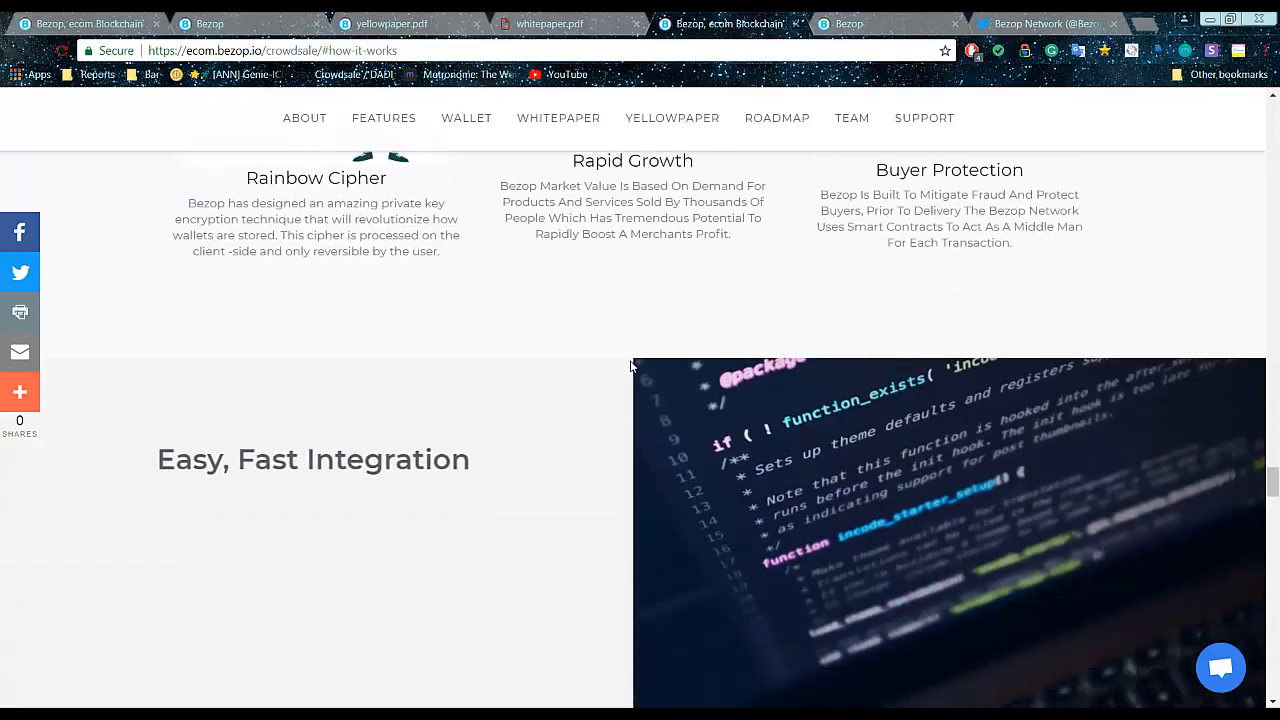
scroll(632, 364, "down", 3)
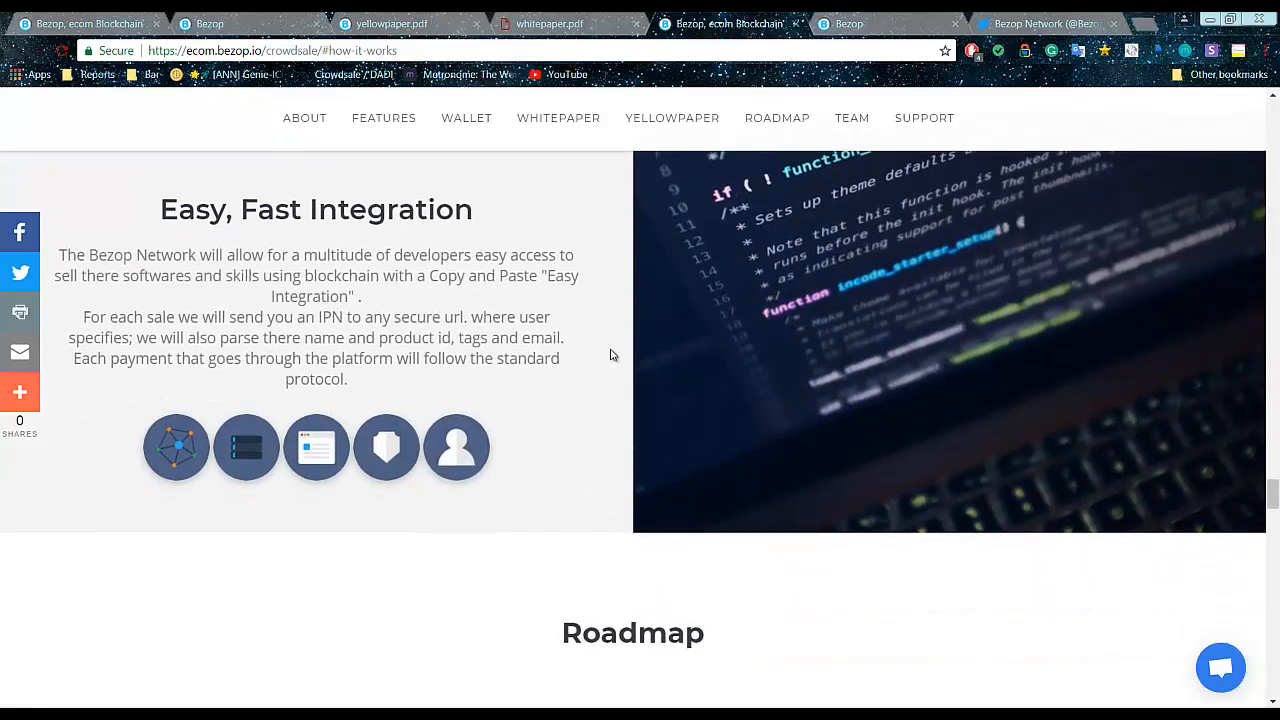
scroll(613, 355, "down", 1)
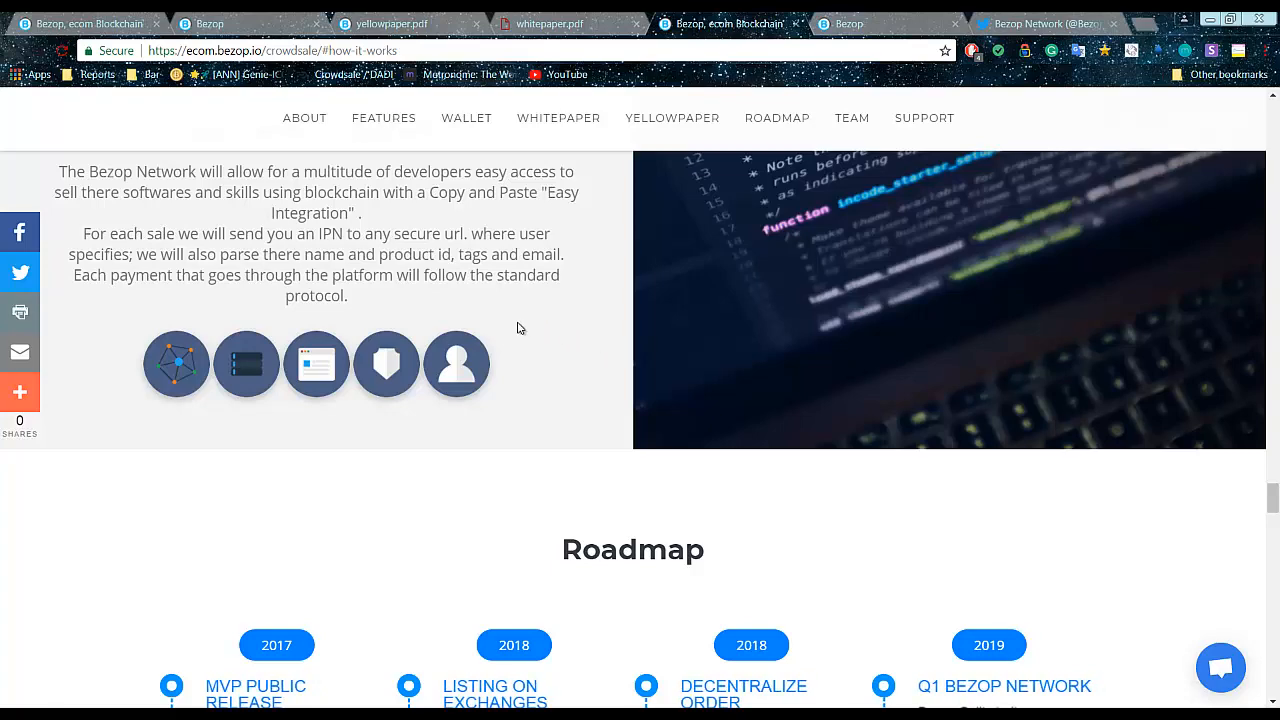
scroll(520, 328, "down", 2)
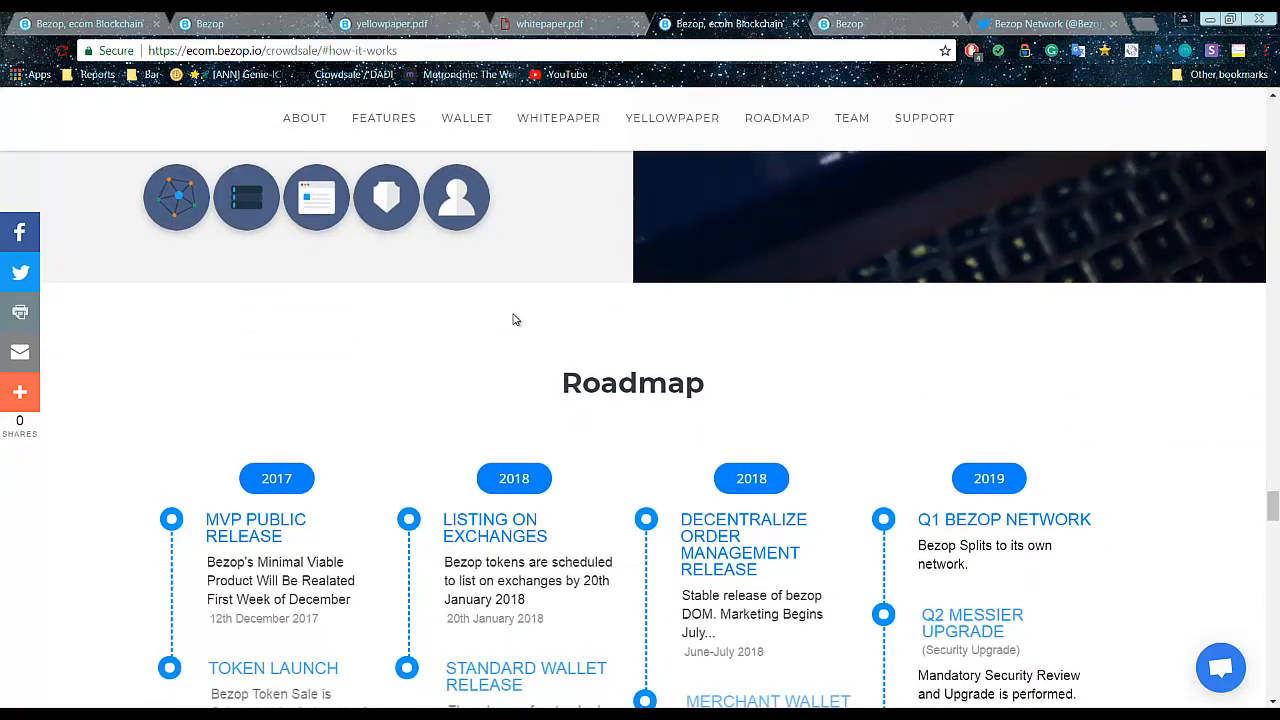
scroll(508, 315, "down", 2)
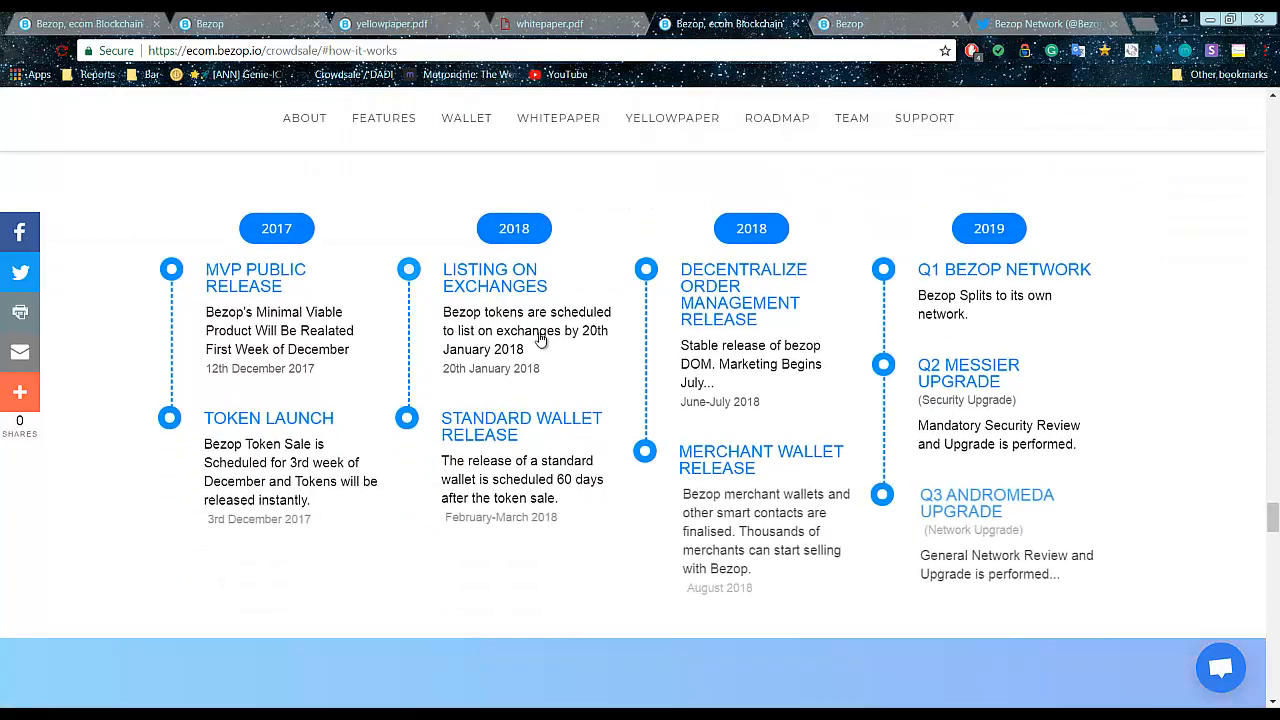
scroll(540, 330, "down", 2)
scroll(600, 350, "down", 2)
scroll(645, 362, "up", 1)
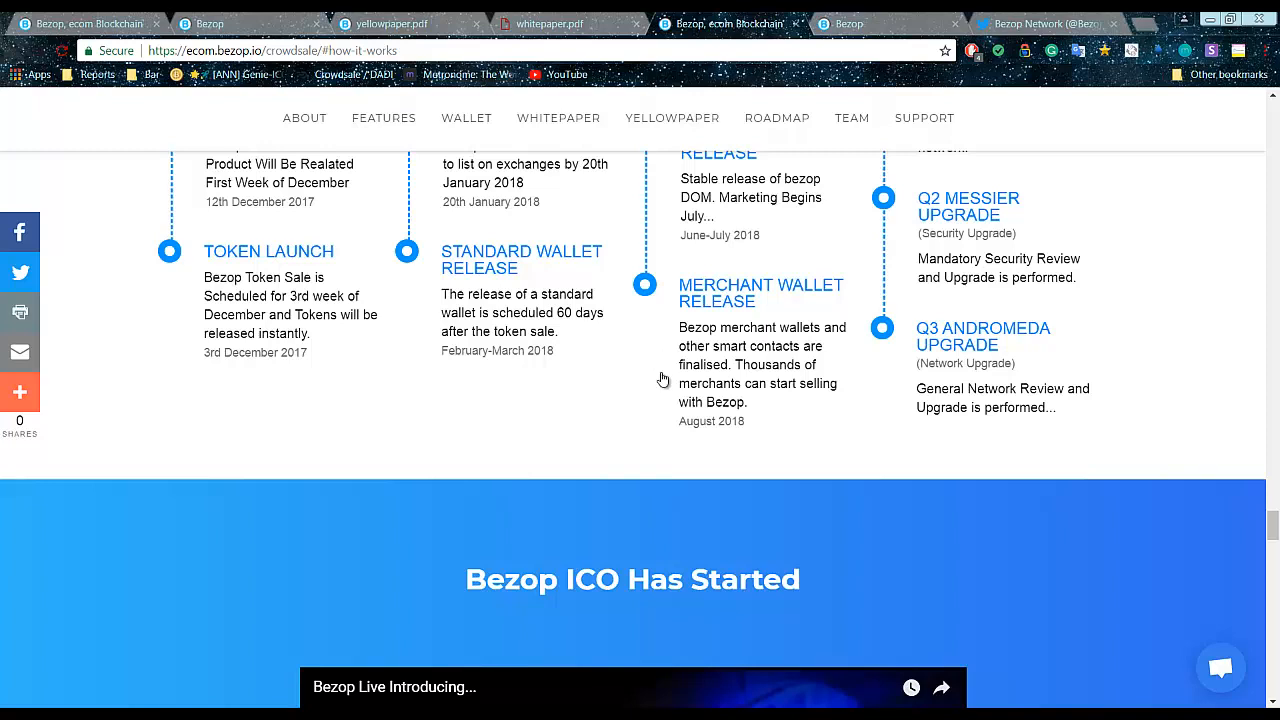
scroll(662, 379, "down", 2)
scroll(668, 390, "down", 1)
scroll(700, 395, "down", 2)
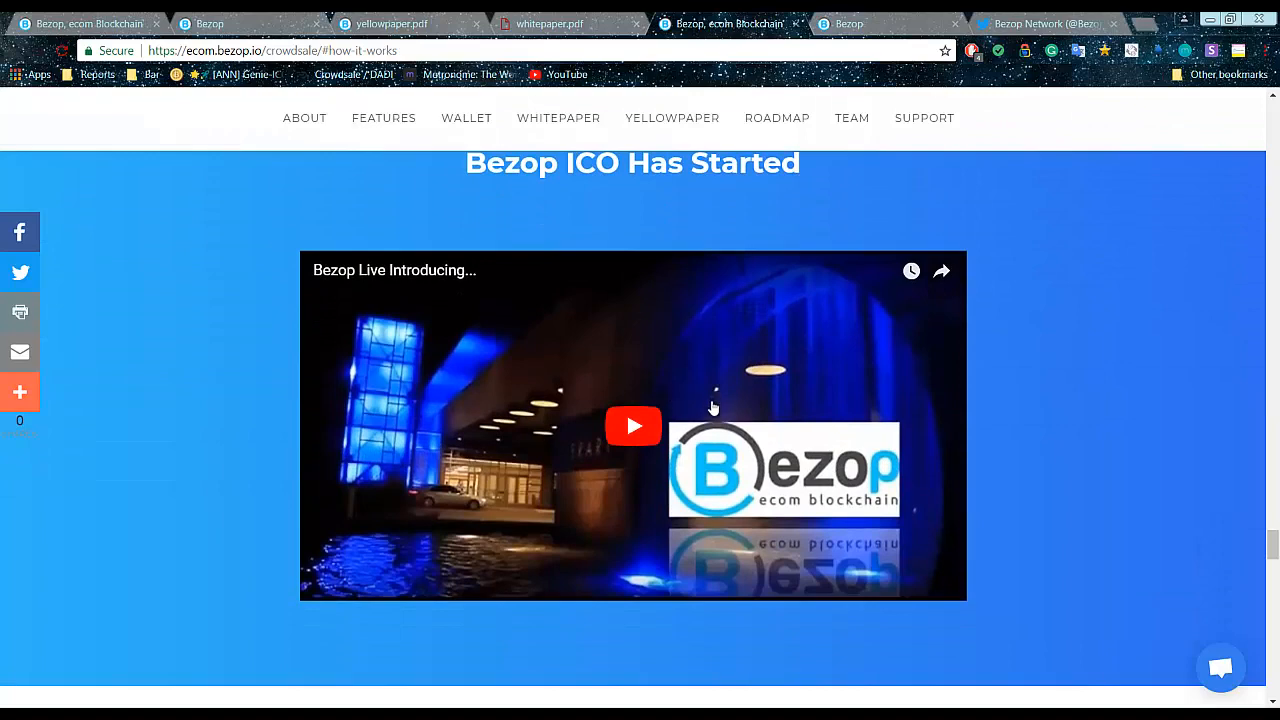
scroll(713, 408, "down", 2)
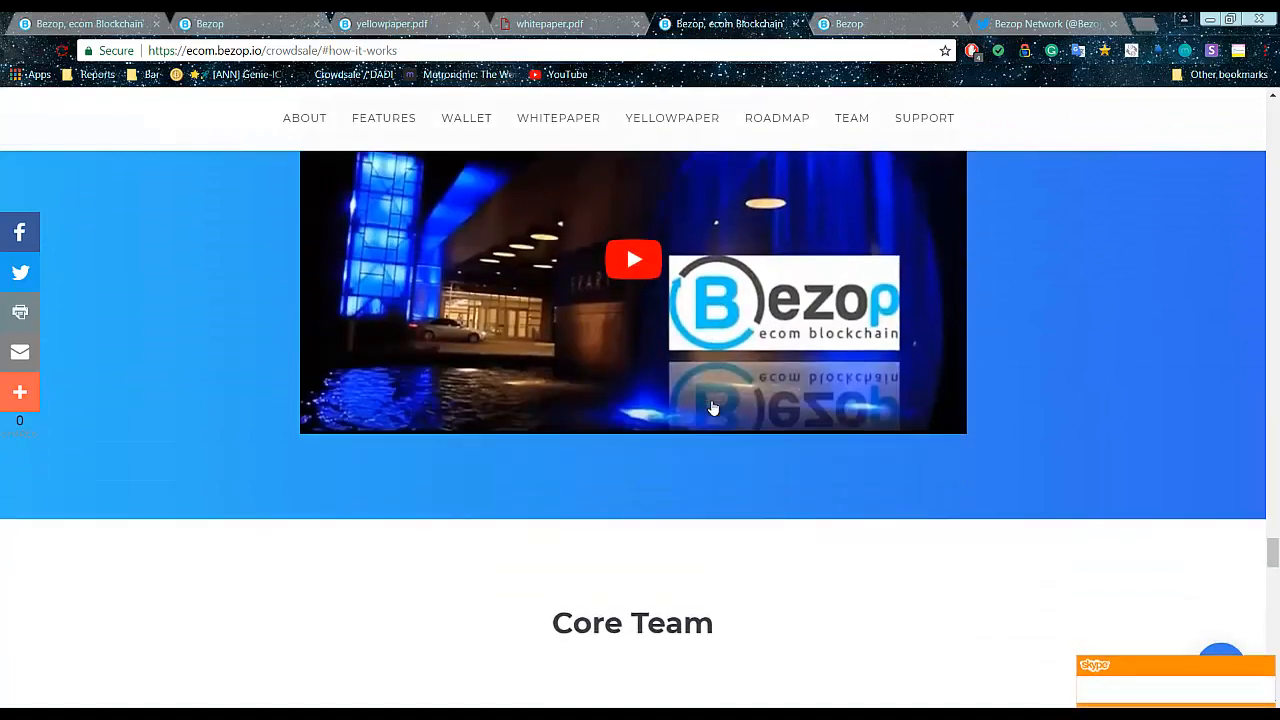
scroll(713, 408, "down", 2)
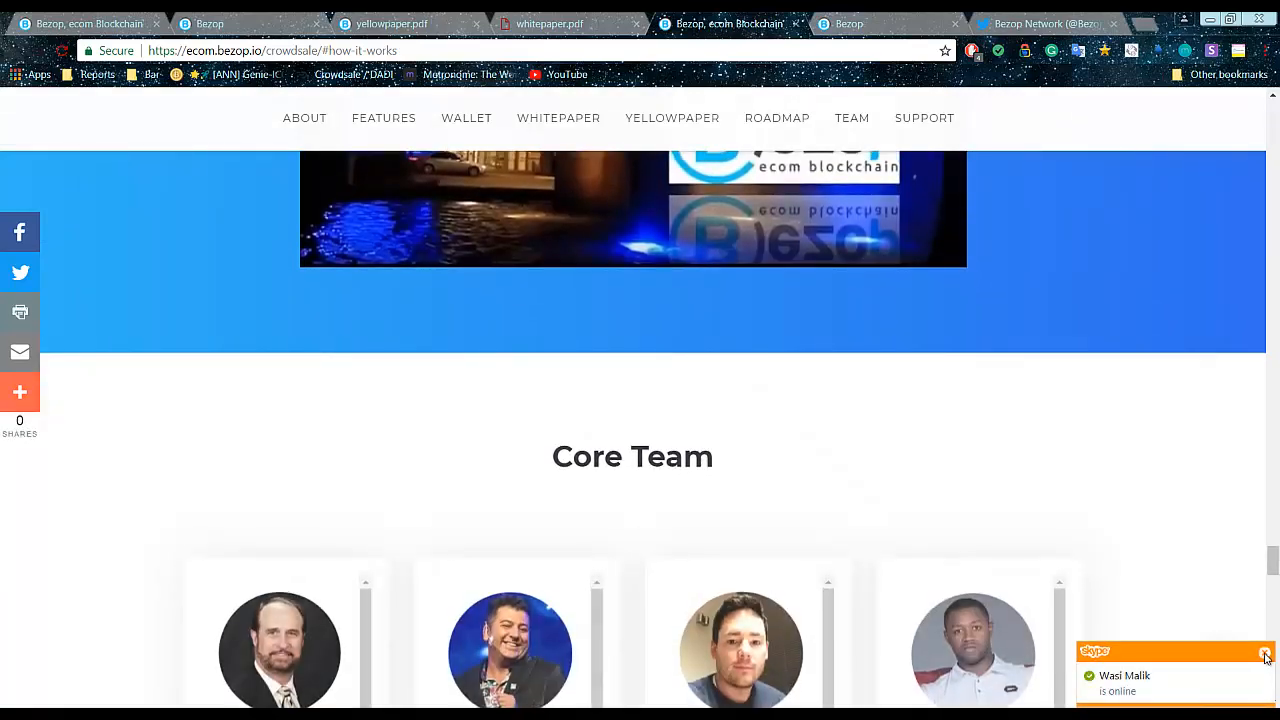
Close the chat and notification pop-ups while reviewing the team, advisors and FAQ
left_click(1260, 653)
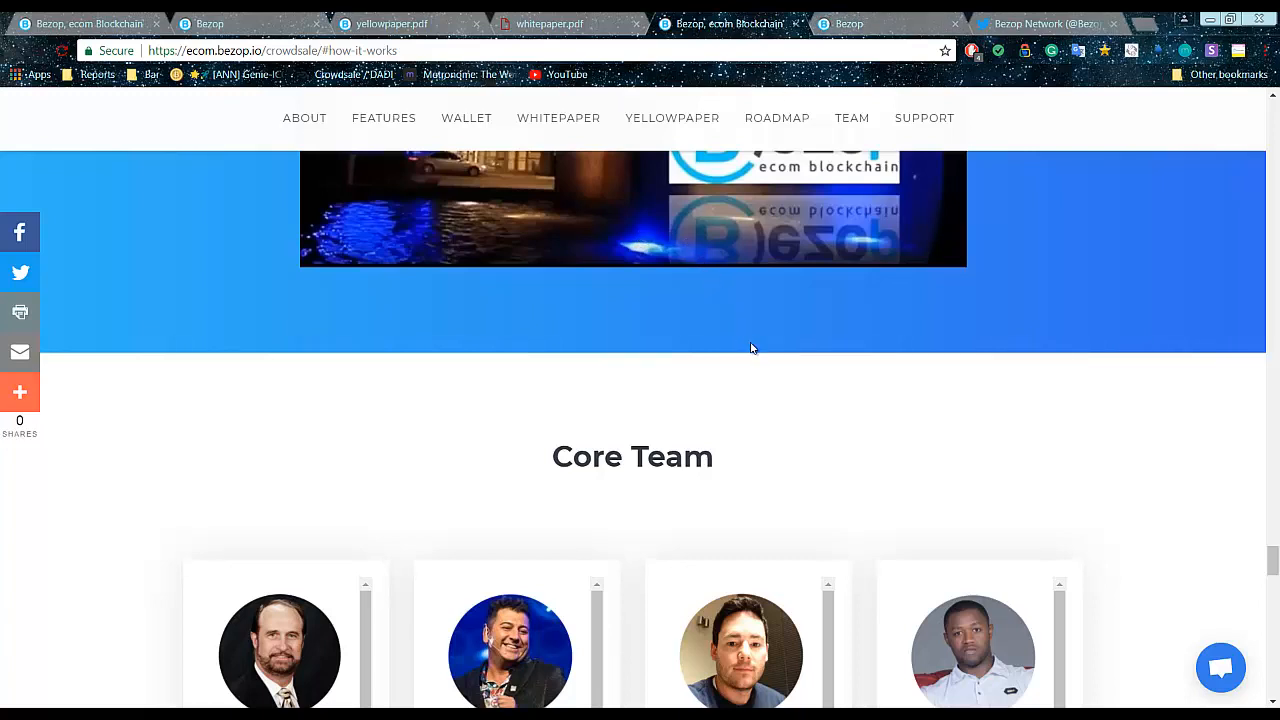
scroll(730, 433, "down", 4)
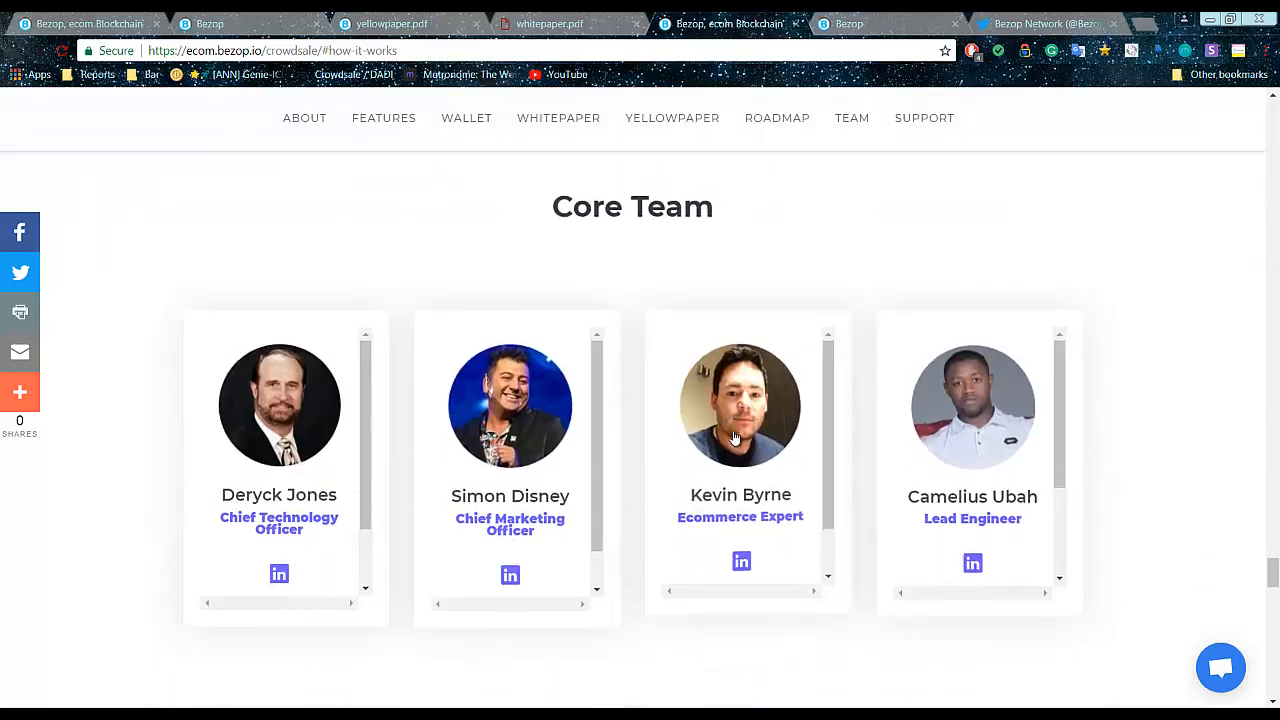
scroll(1140, 382, "down", 4)
scroll(1140, 382, "down", 3)
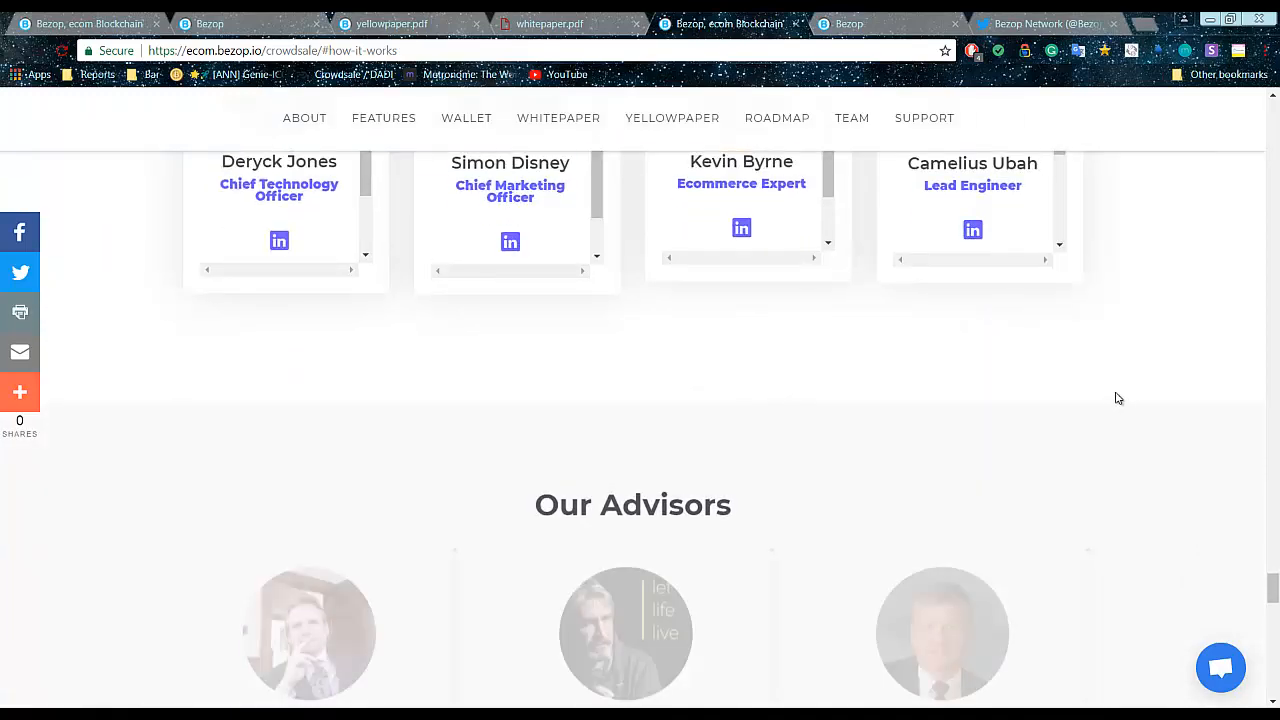
scroll(1075, 400, "down", 3)
scroll(1070, 400, "down", 2)
scroll(1058, 434, "down", 4)
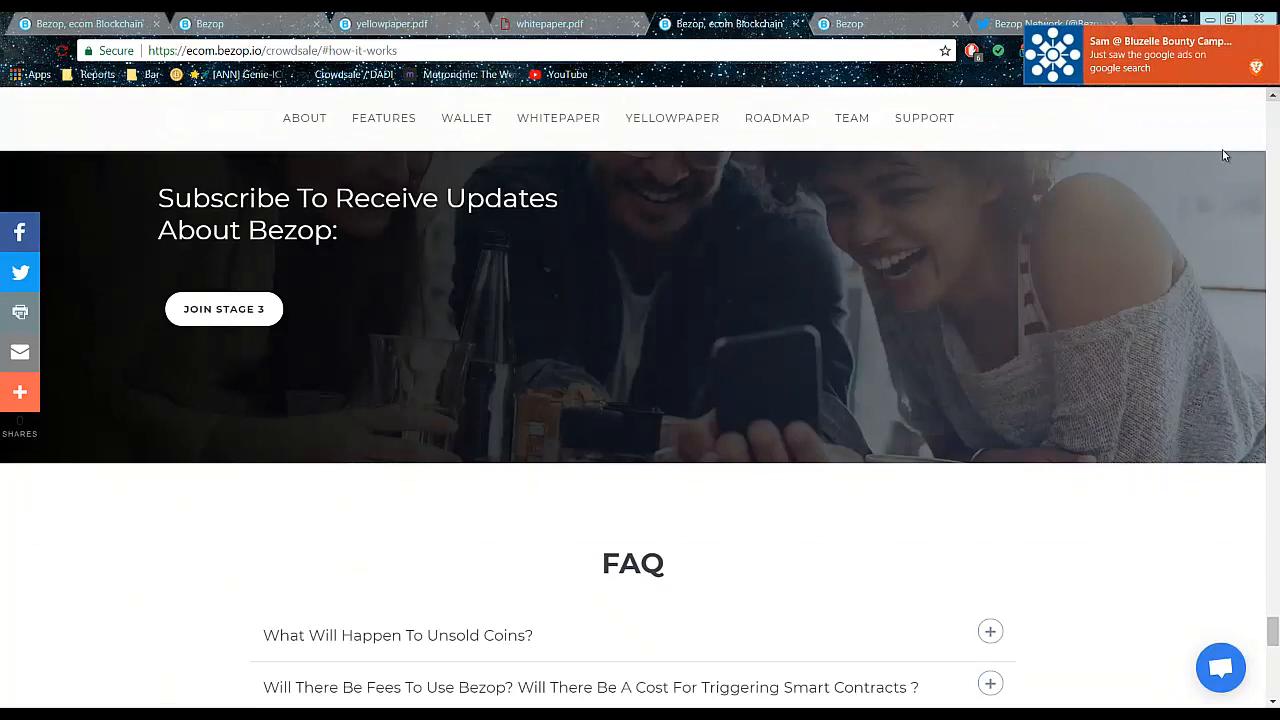
left_click(1212, 655)
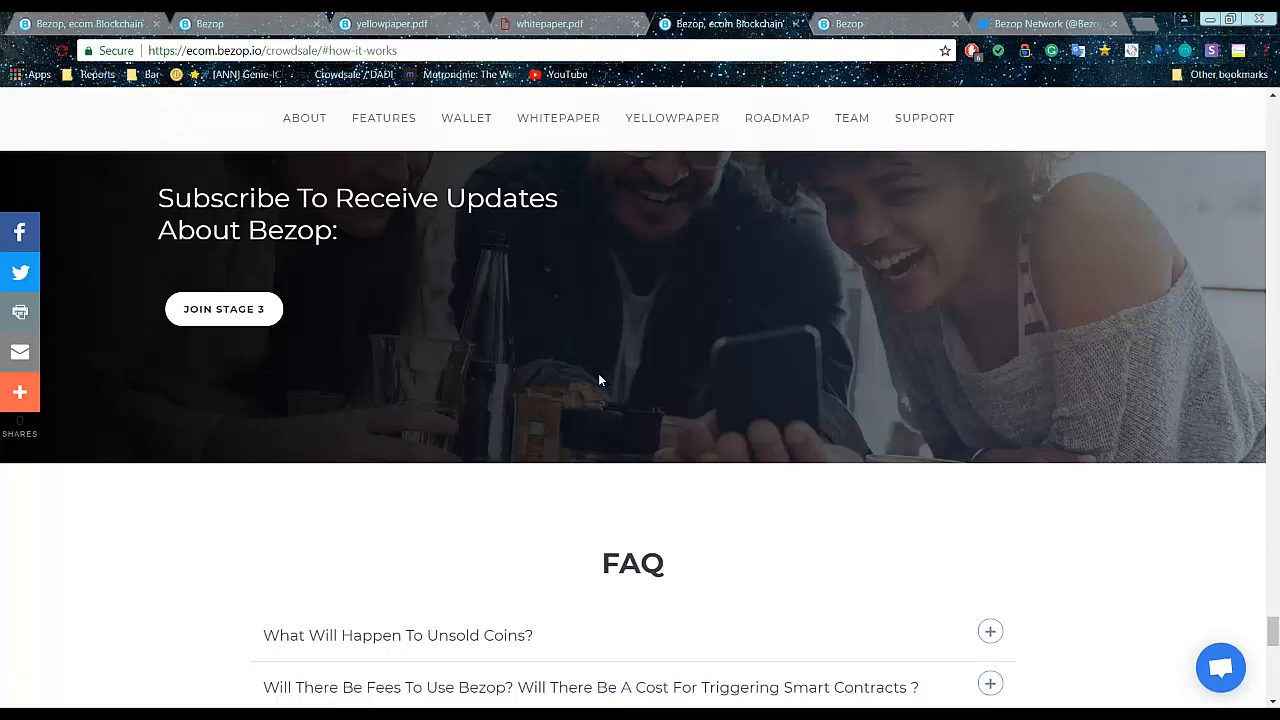
scroll(598, 378, "up", 2)
scroll(592, 377, "up", 2)
scroll(592, 377, "up", 2)
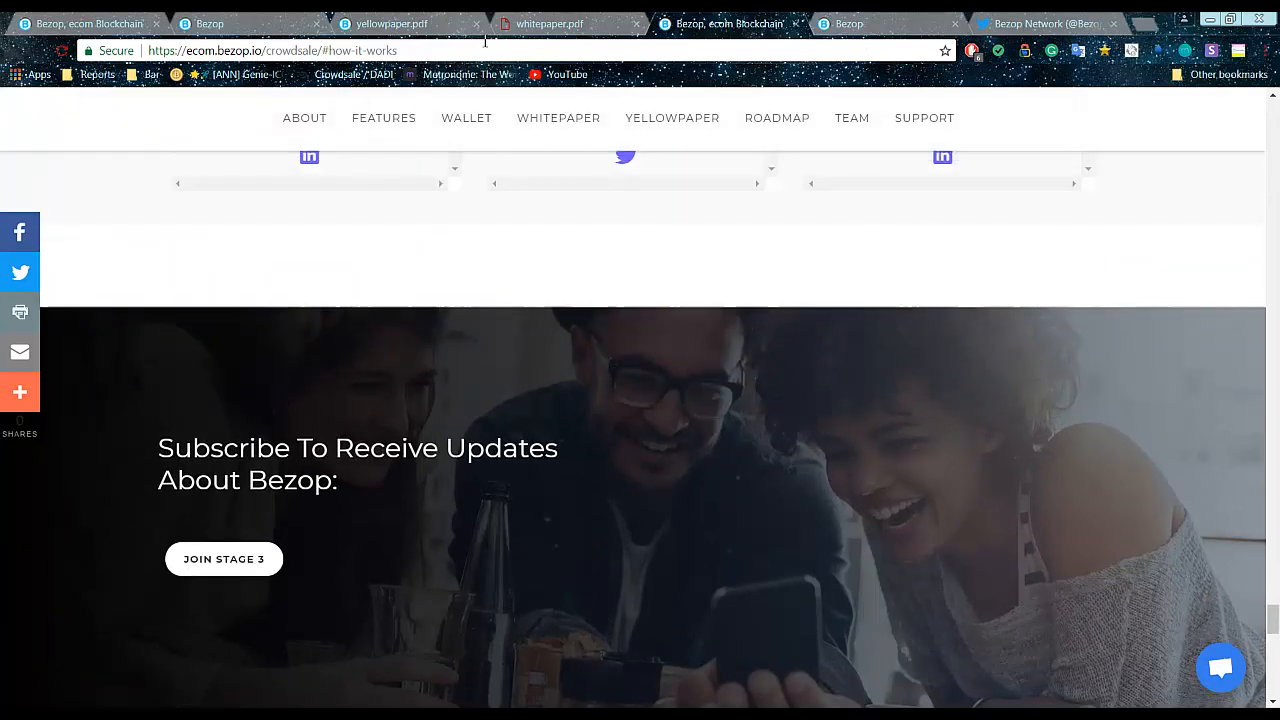
Switch to the token sale dashboard and select the full Ether deposit address
left_click(250, 24)
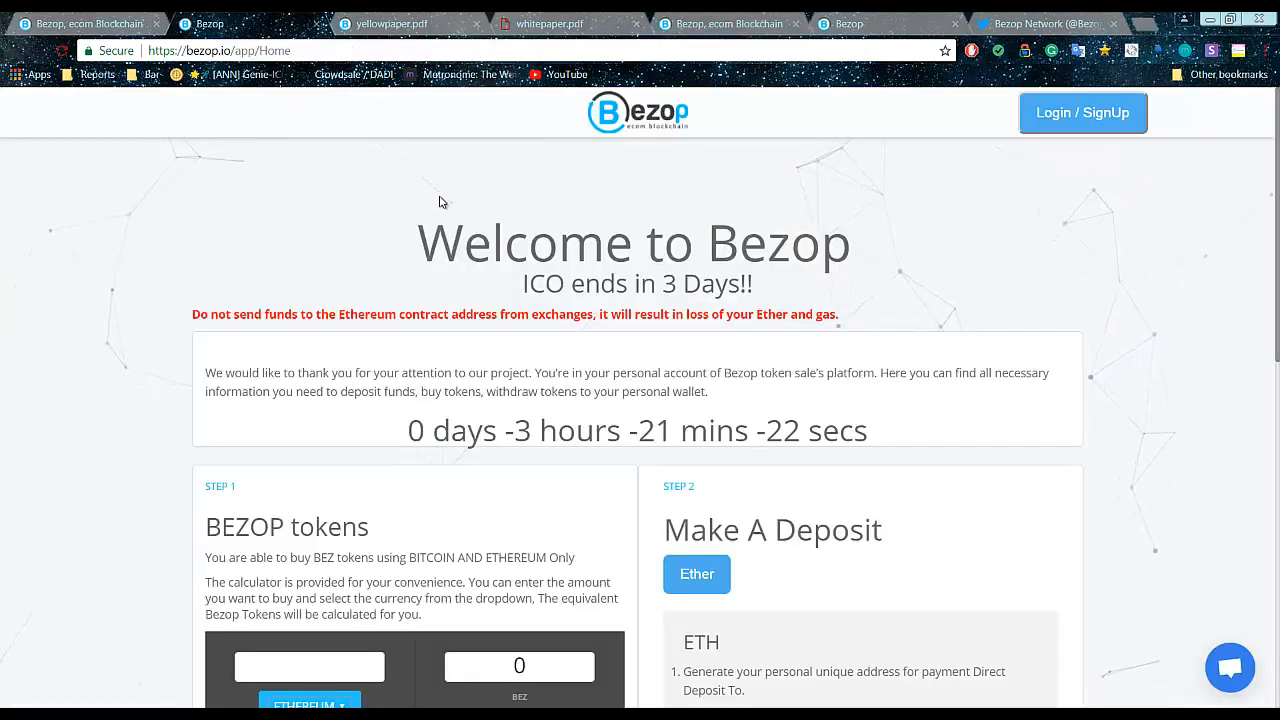
scroll(740, 440, "down", 2)
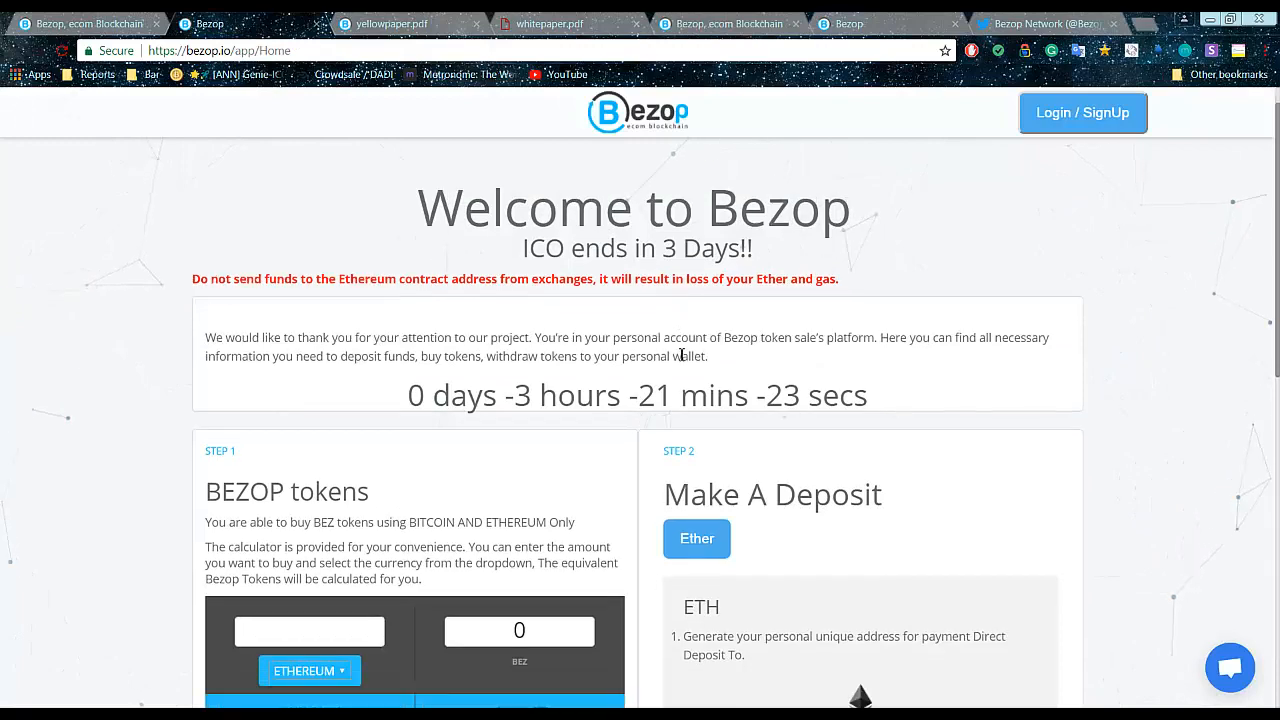
scroll(909, 555, "down", 2)
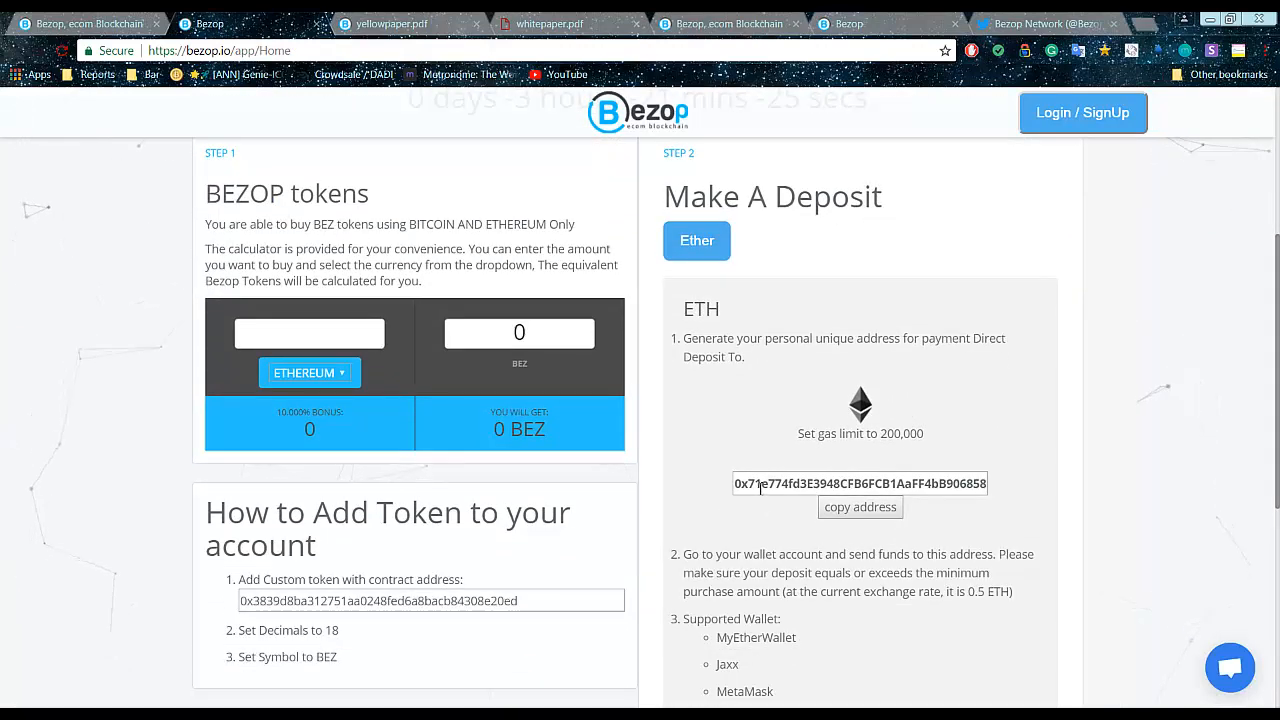
left_click_drag(738, 484, 1060, 475)
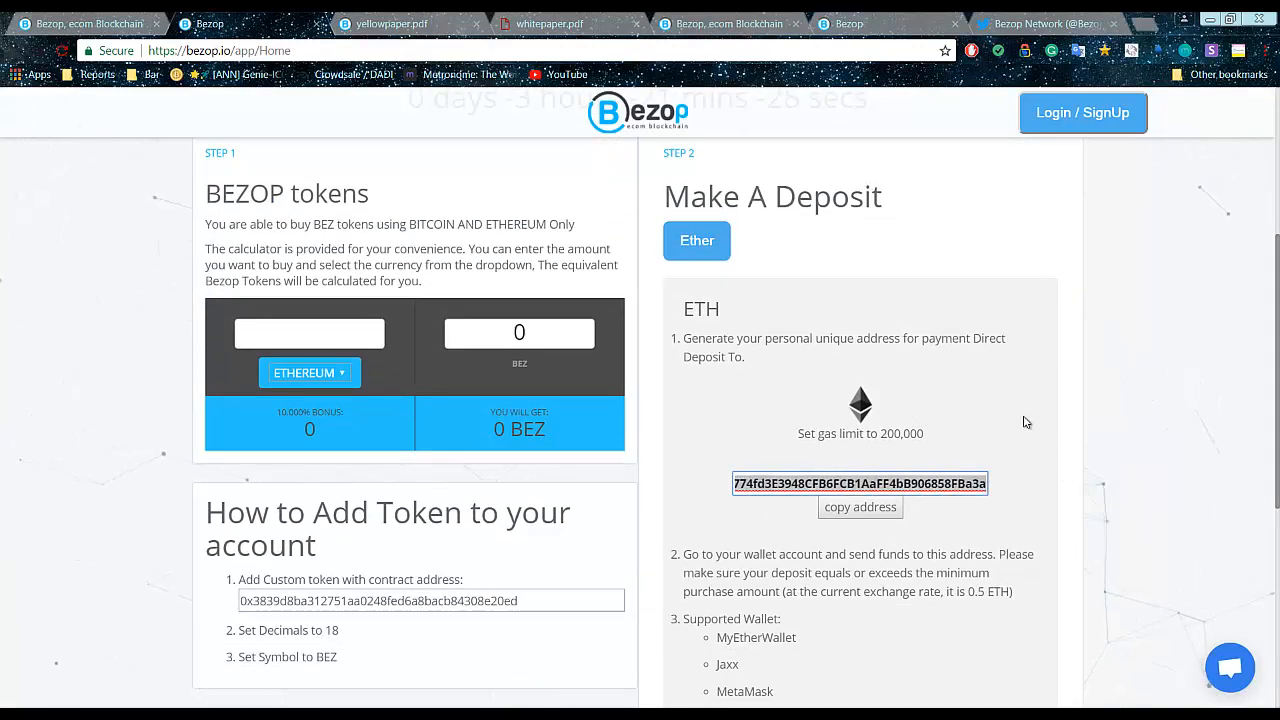
scroll(1025, 422, "down", 2)
scroll(963, 420, "down", 2)
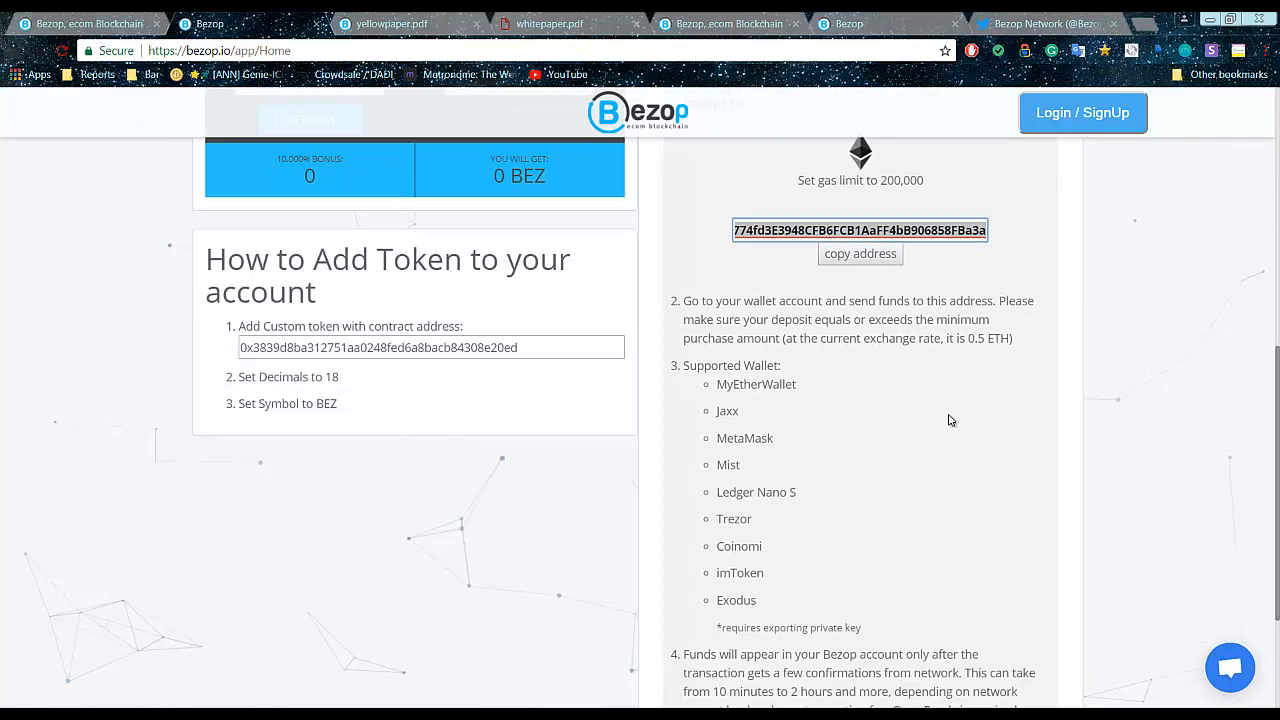
scroll(920, 420, "down", 2)
scroll(688, 520, "up", 5)
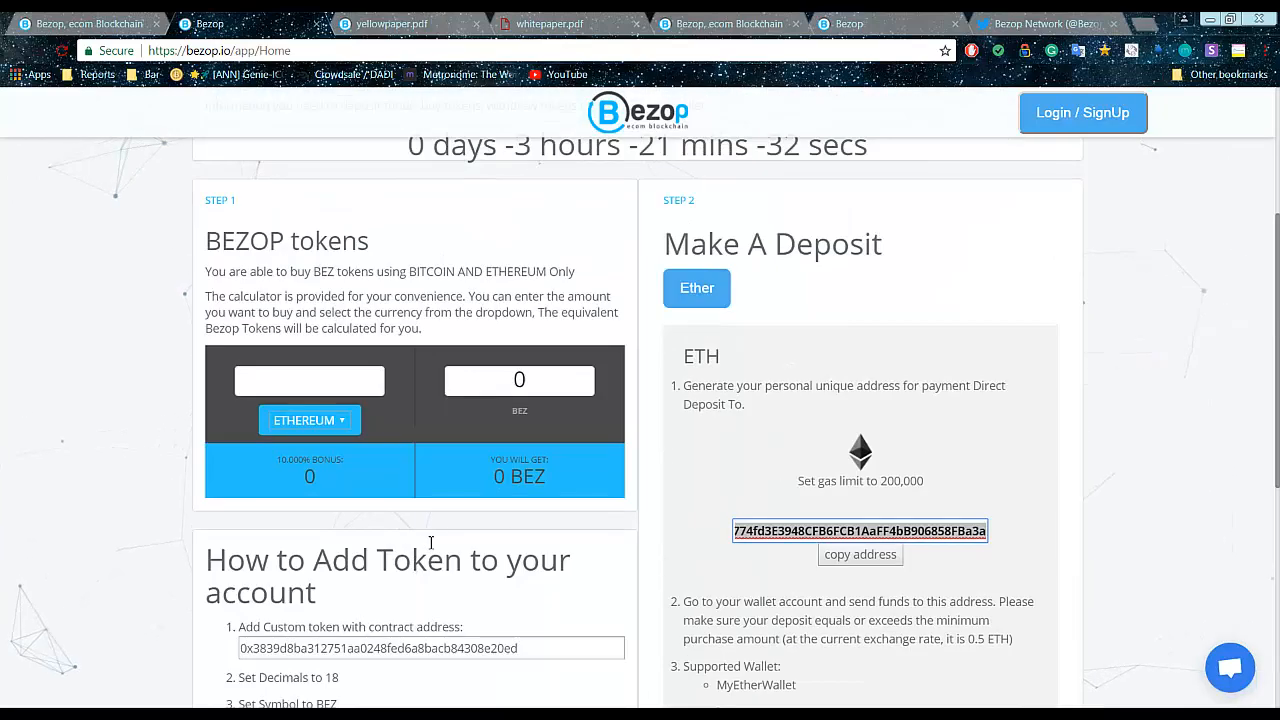
scroll(600, 500, "up", 3)
scroll(602, 437, "down", 2)
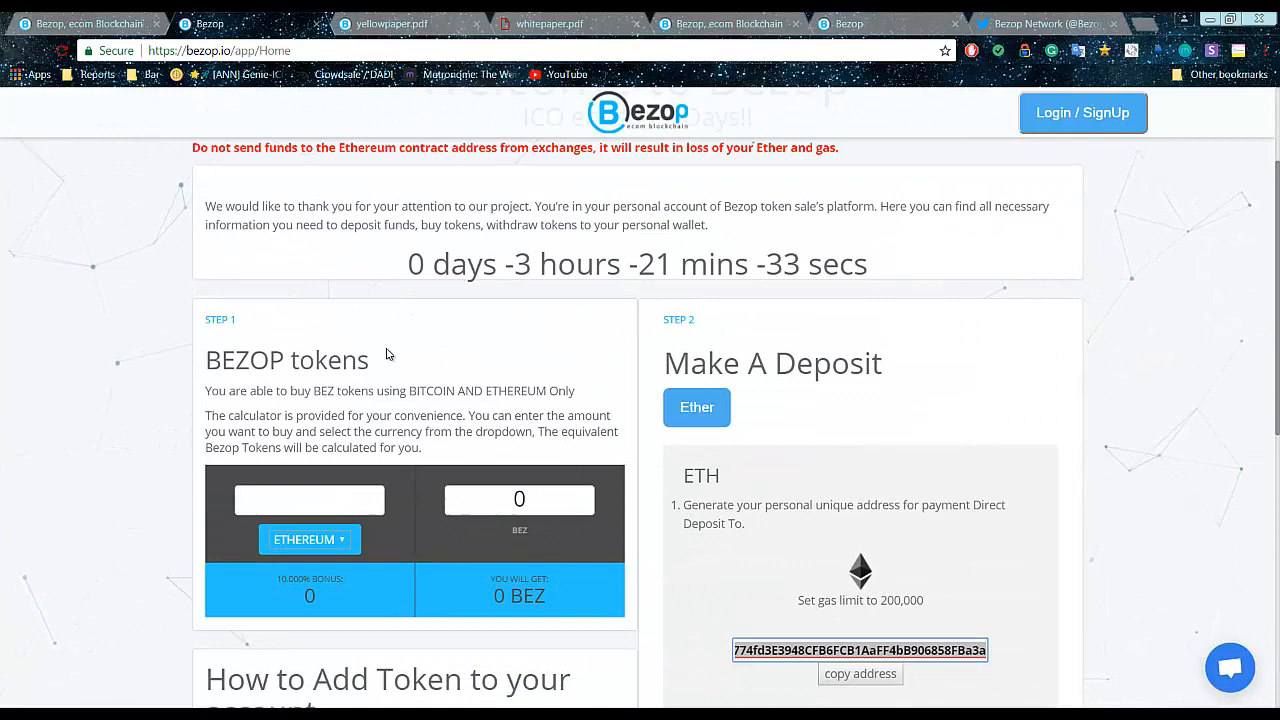
scroll(602, 437, "up", 2)
scroll(450, 400, "up", 1)
scroll(446, 381, "down", 4)
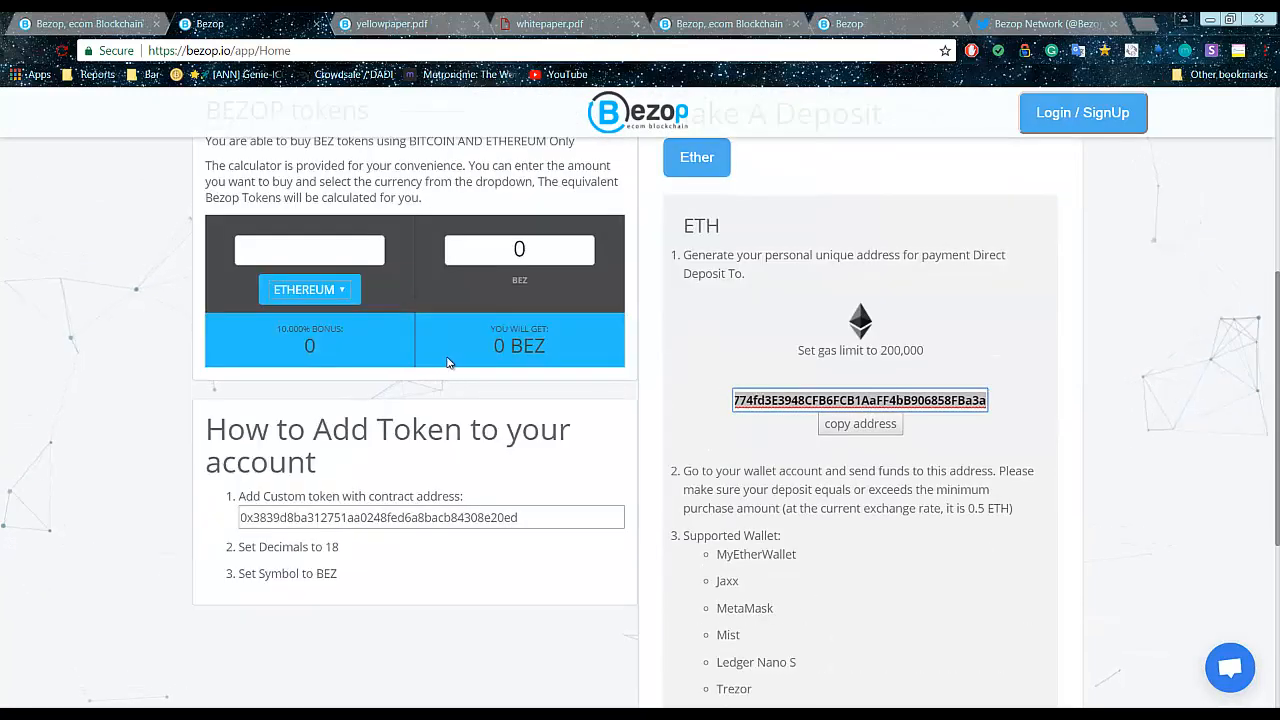
Load Etherscan's token transfers page for the pasted Bezop deposit address in a new tab
right_click(268, 33)
left_click(310, 42)
type("ethersca")
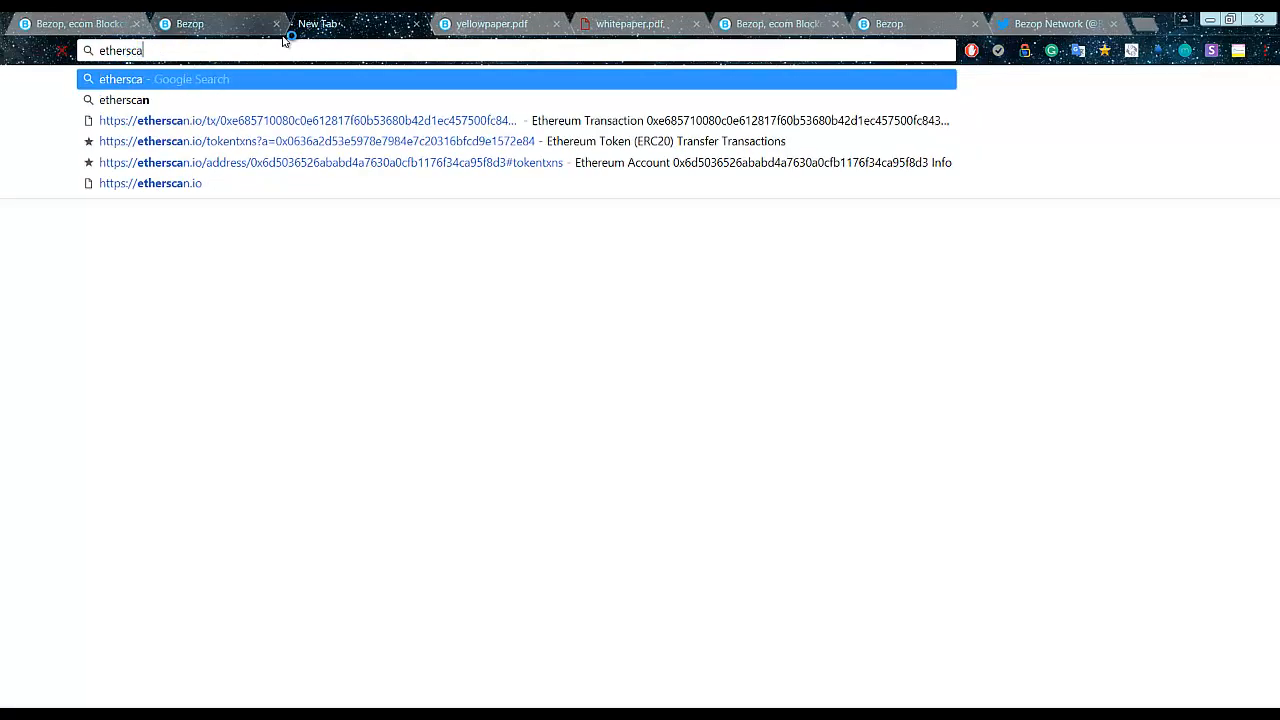
type("n")
key("Down")
key("Down")
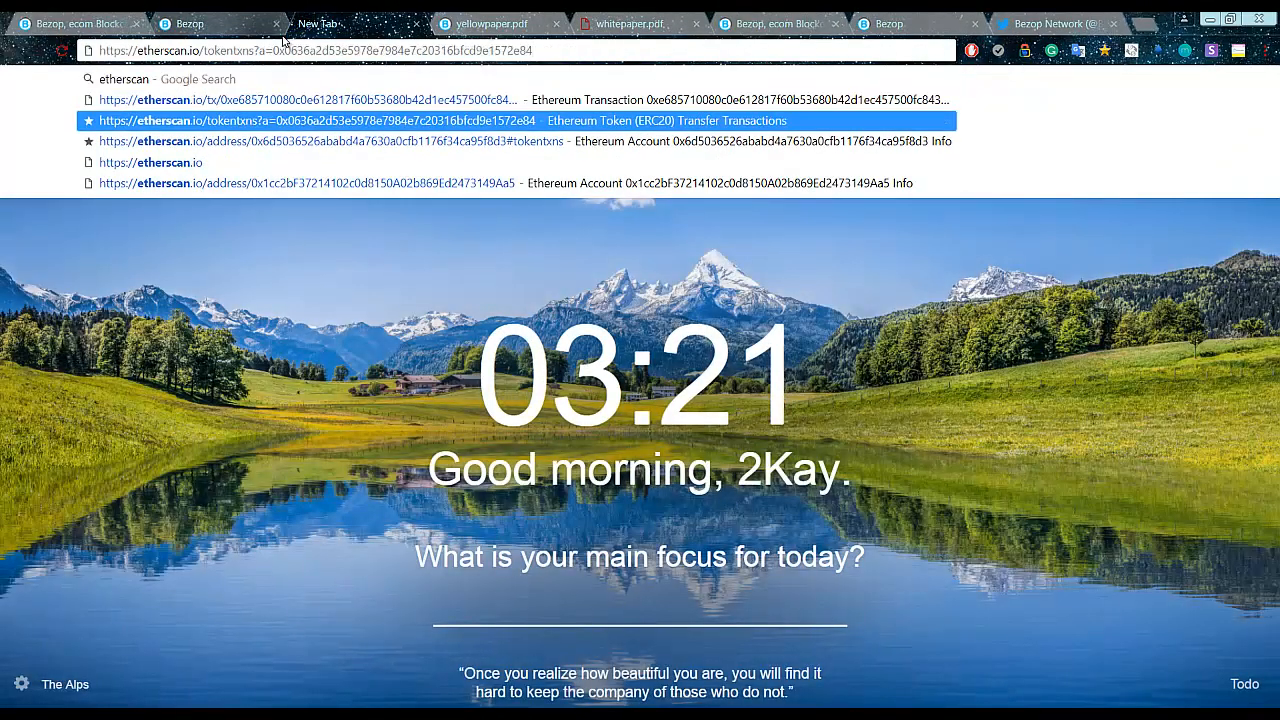
double_click(348, 50)
key("ctrl+v")
key("Return")
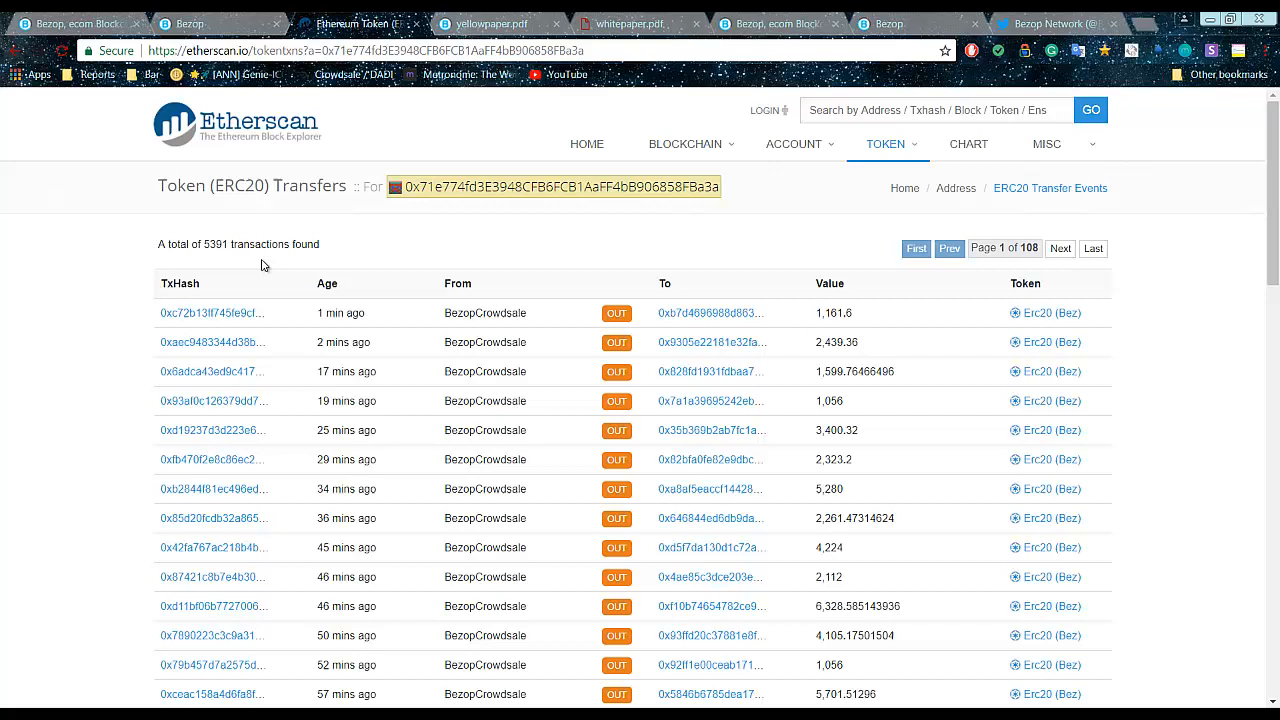
Inspect the BezopCrowdsale contract's internal transactions, token transfers, holdings and verified source, then leave Etherscan
left_click(476, 190)
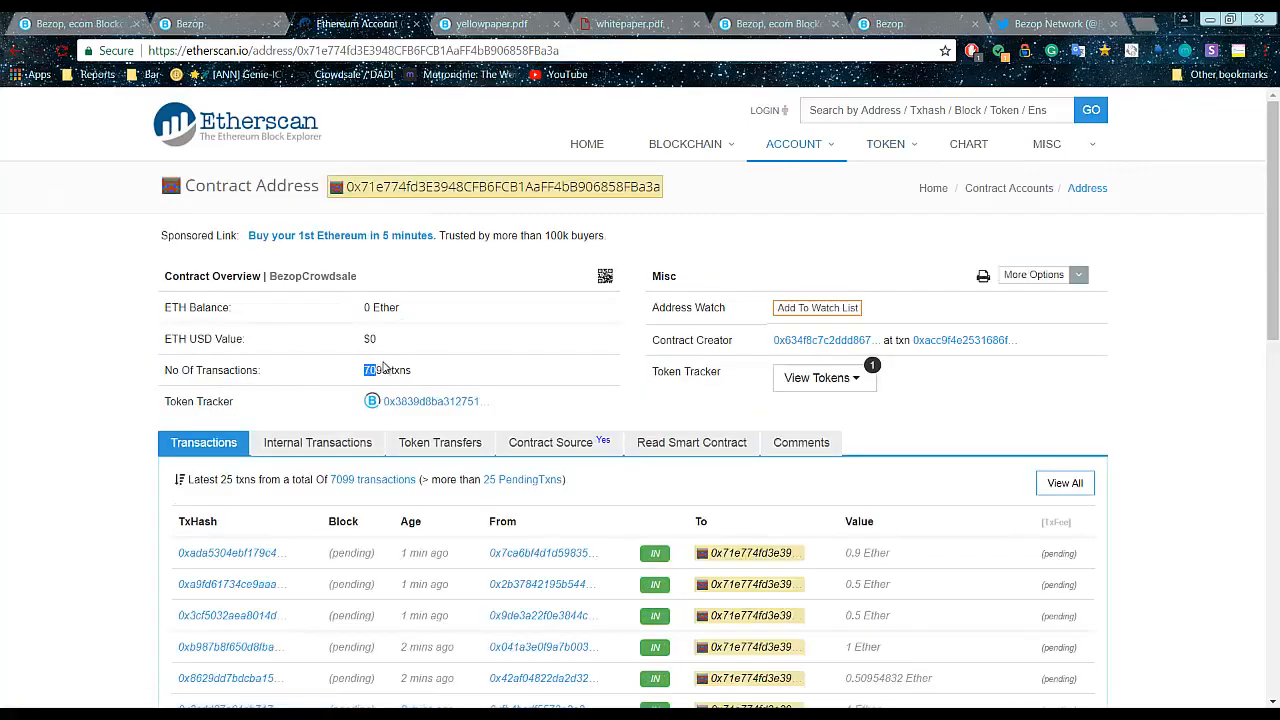
scroll(693, 362, "down", 5)
scroll(600, 380, "down", 5)
scroll(580, 390, "down", 2)
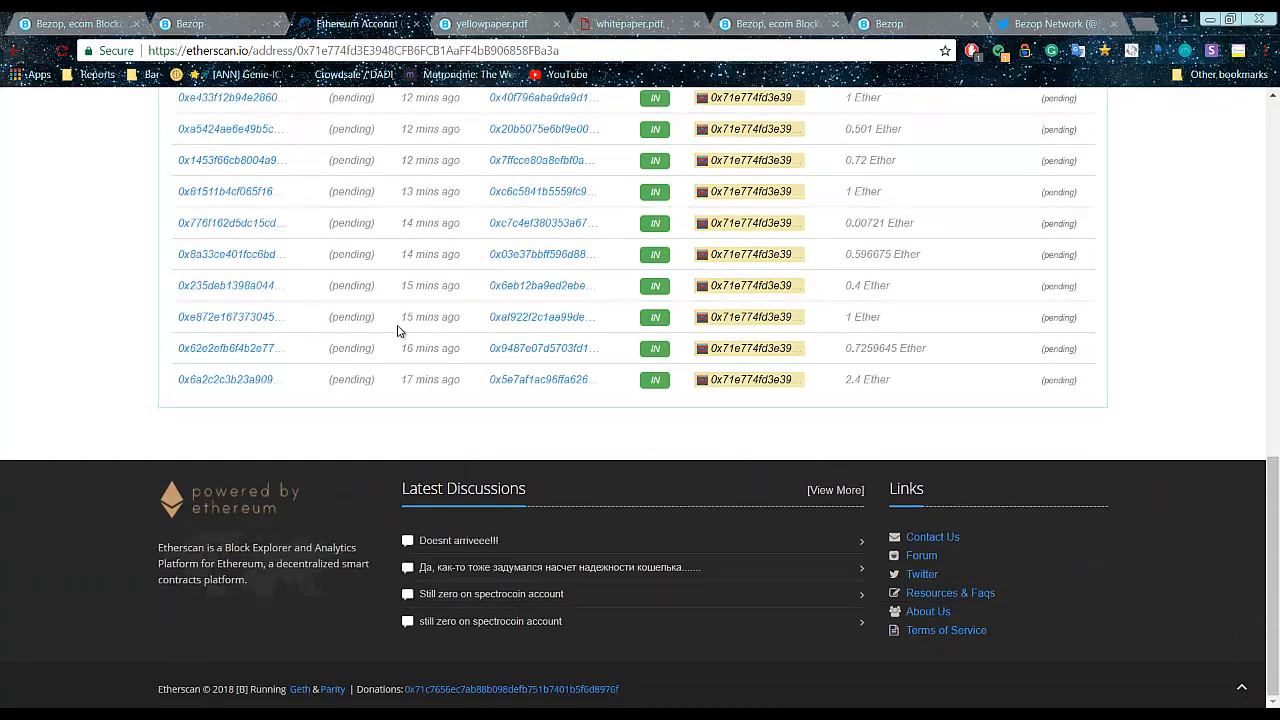
scroll(567, 398, "up", 3)
scroll(567, 398, "up", 3)
scroll(600, 400, "up", 5)
scroll(600, 420, "up", 5)
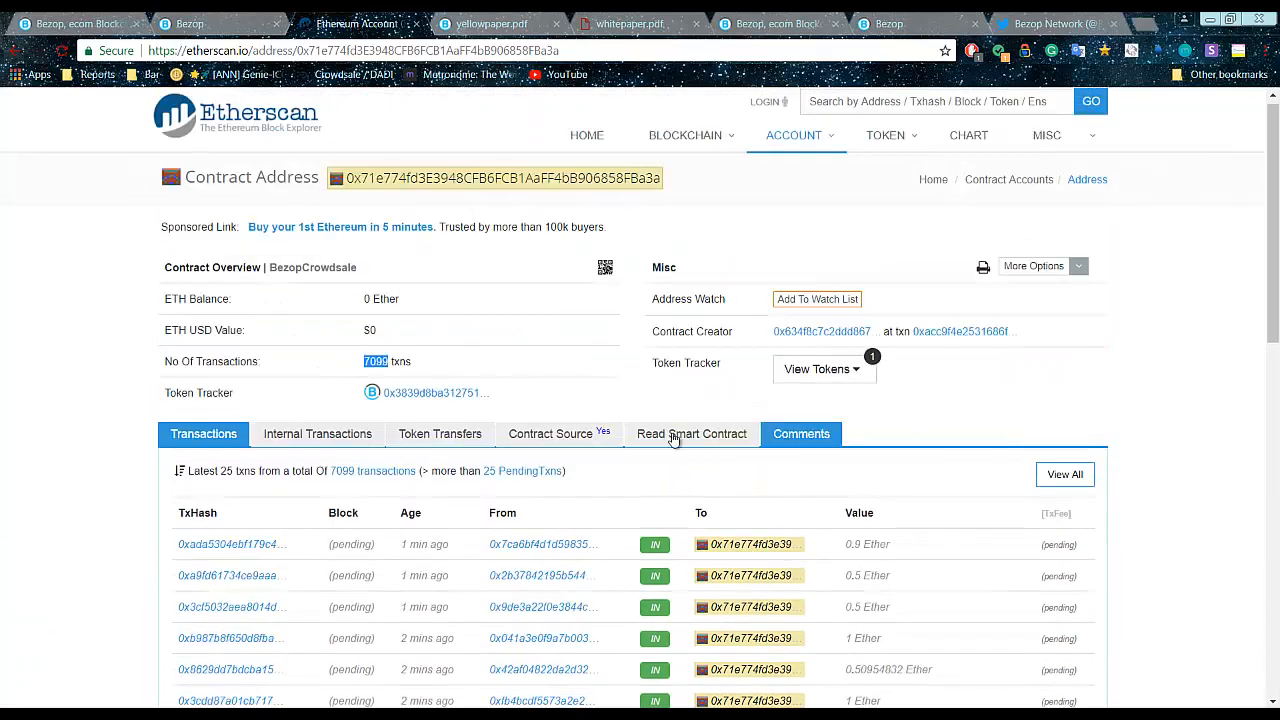
left_click(317, 433)
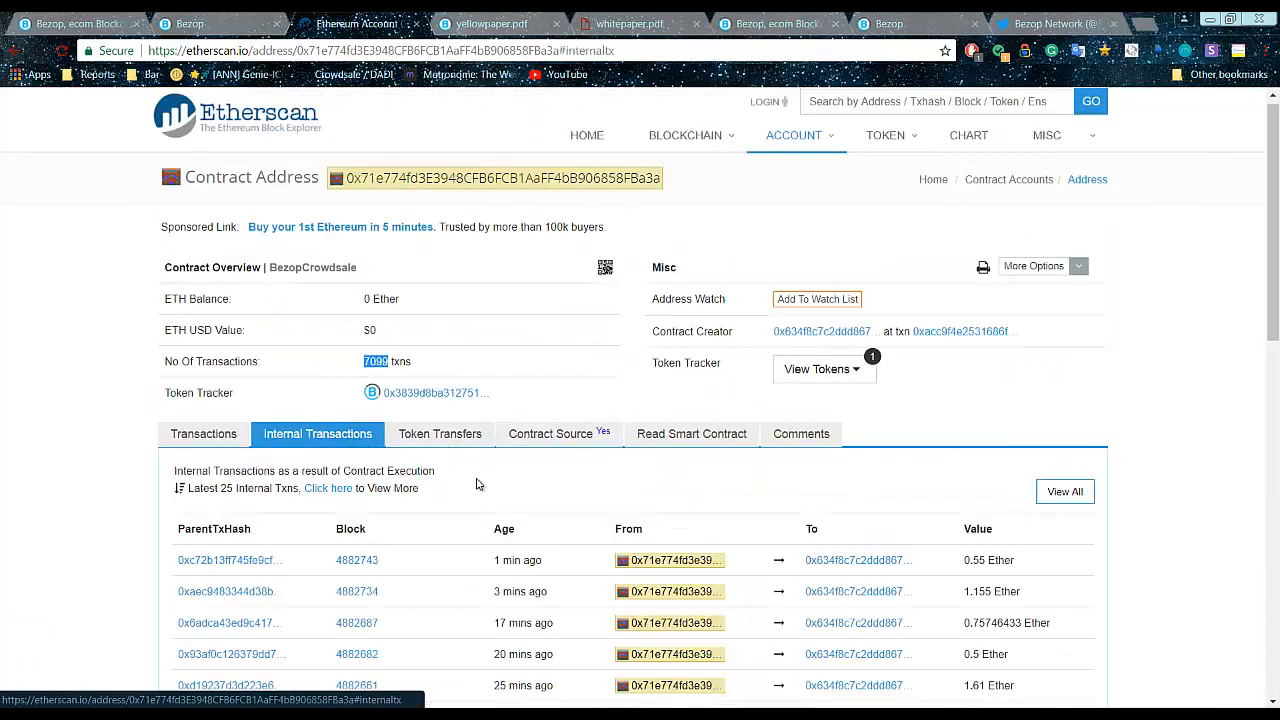
scroll(469, 472, "down", 1)
left_click(440, 350)
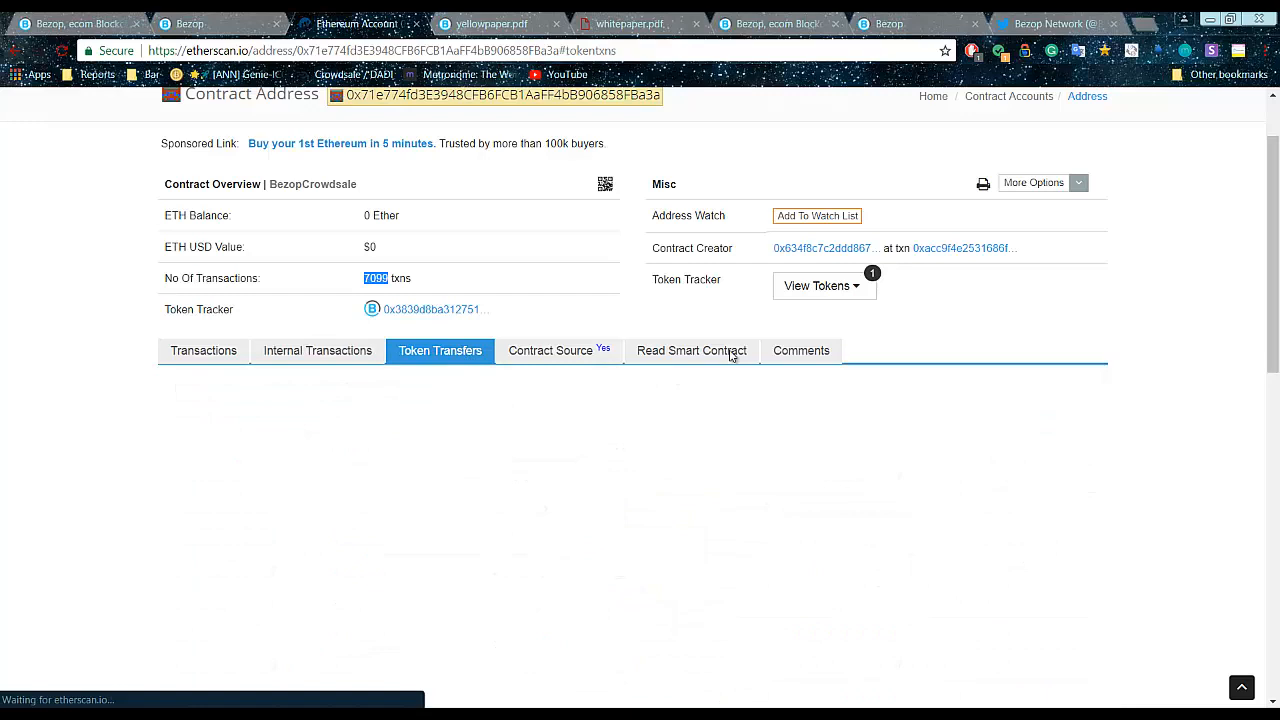
left_click(820, 285)
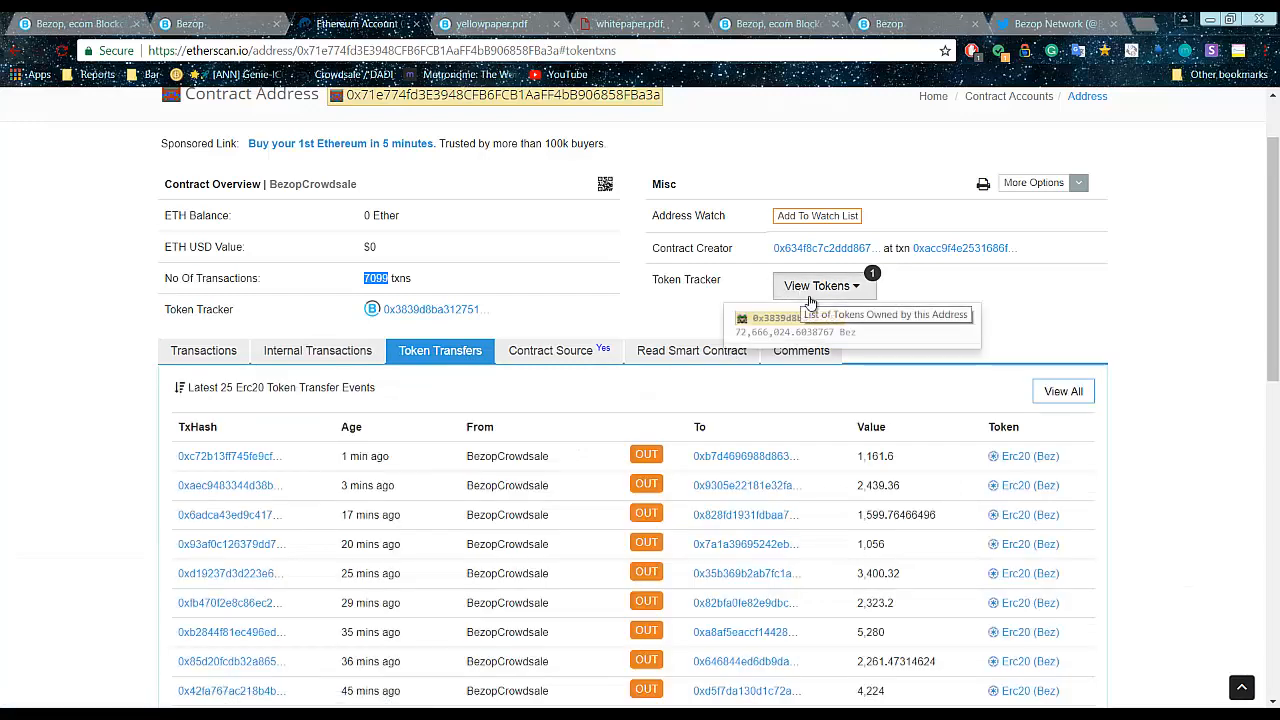
left_click(560, 350)
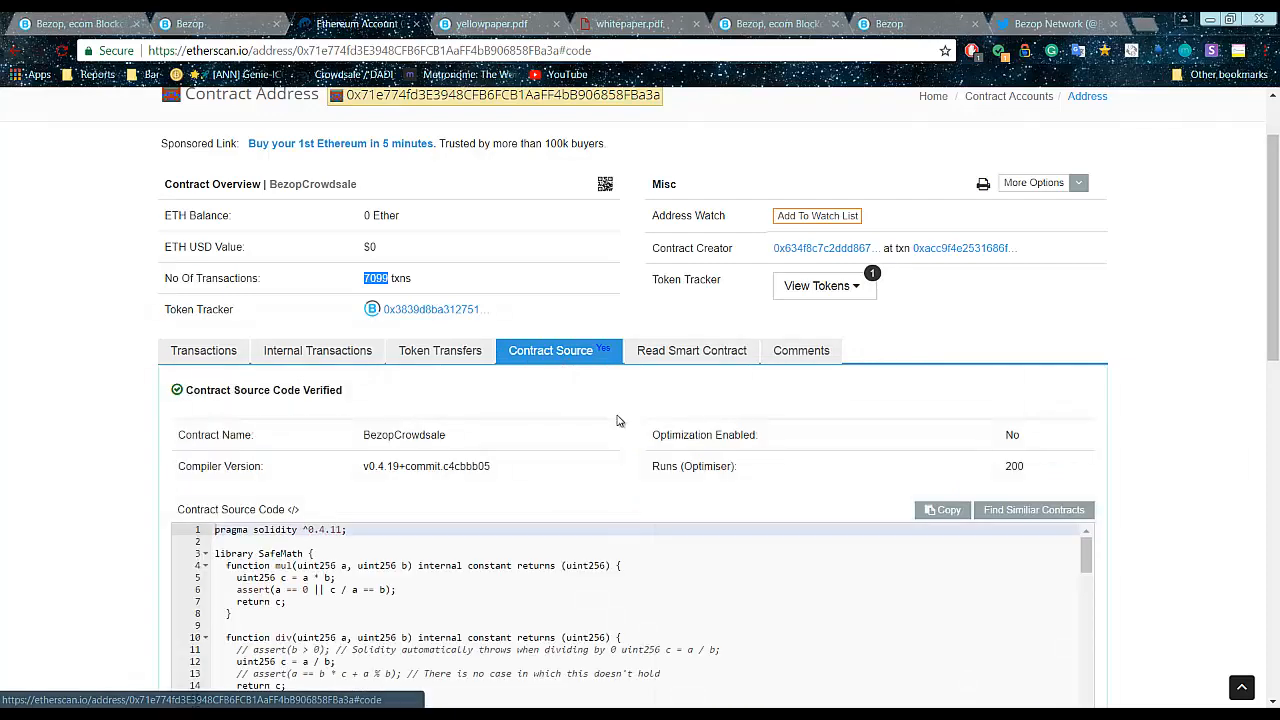
scroll(596, 427, "down", 2)
scroll(500, 440, "down", 2)
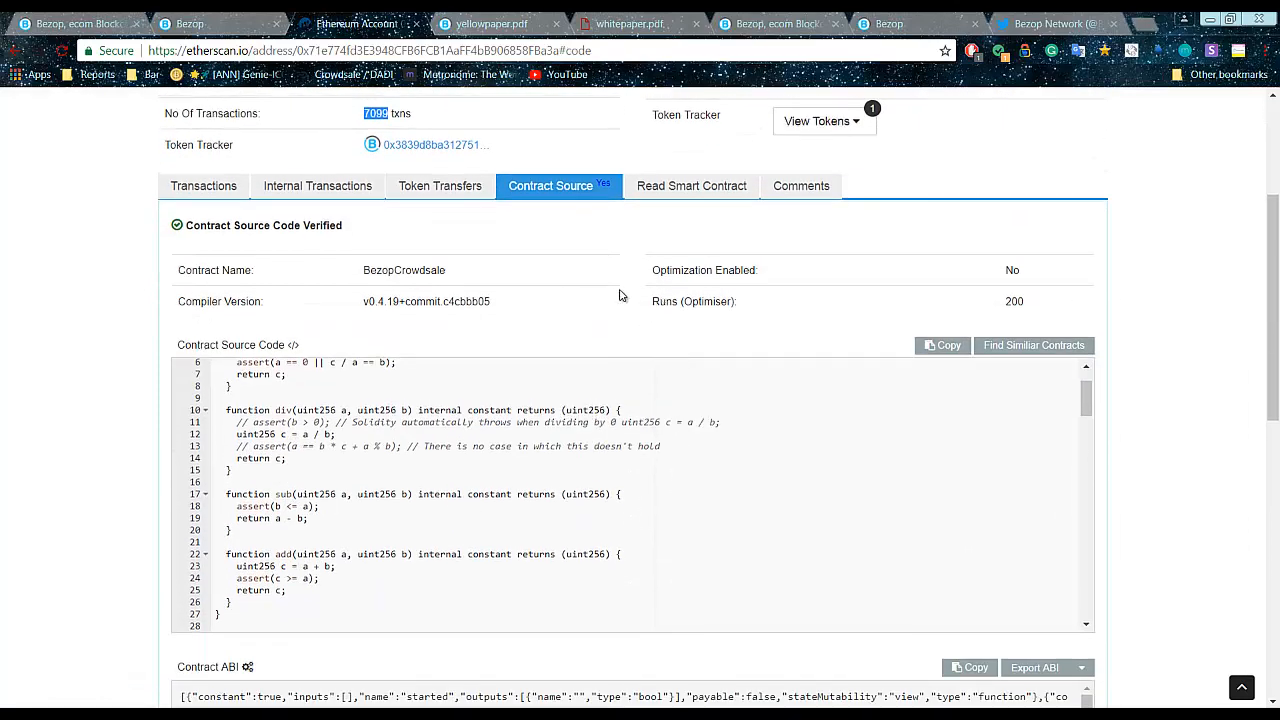
scroll(643, 355, "up", 5)
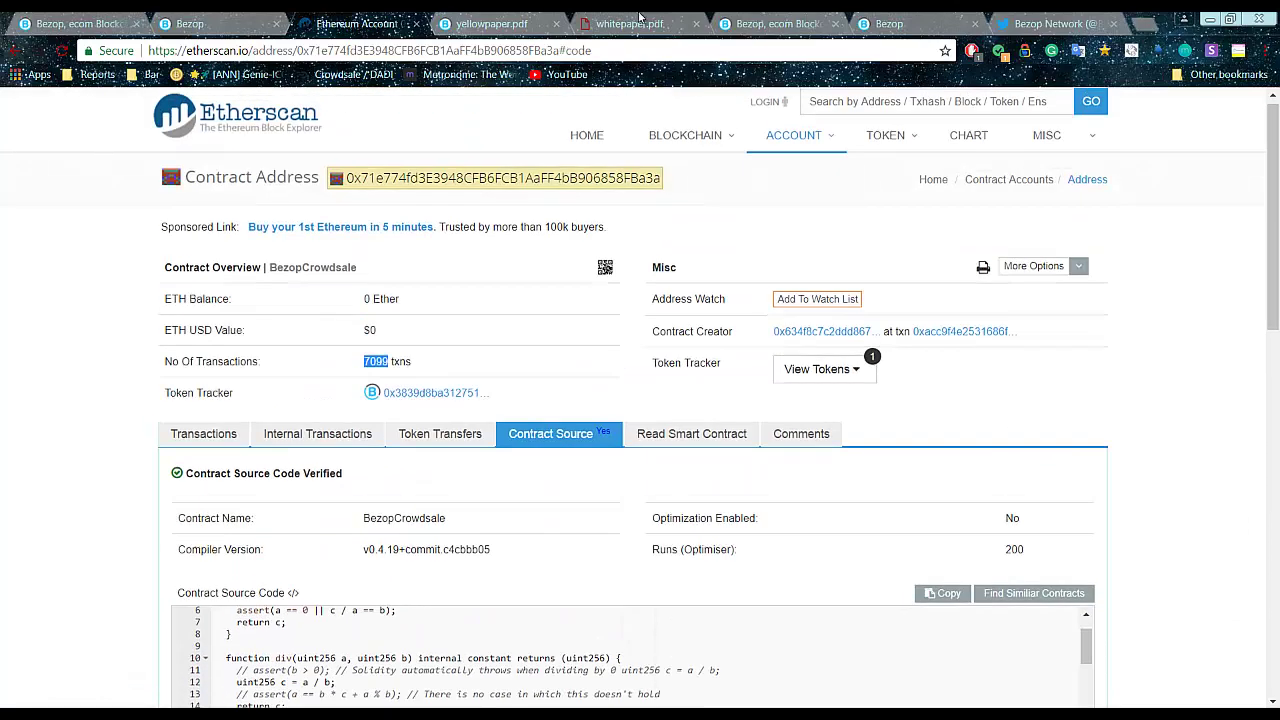
left_click(416, 24)
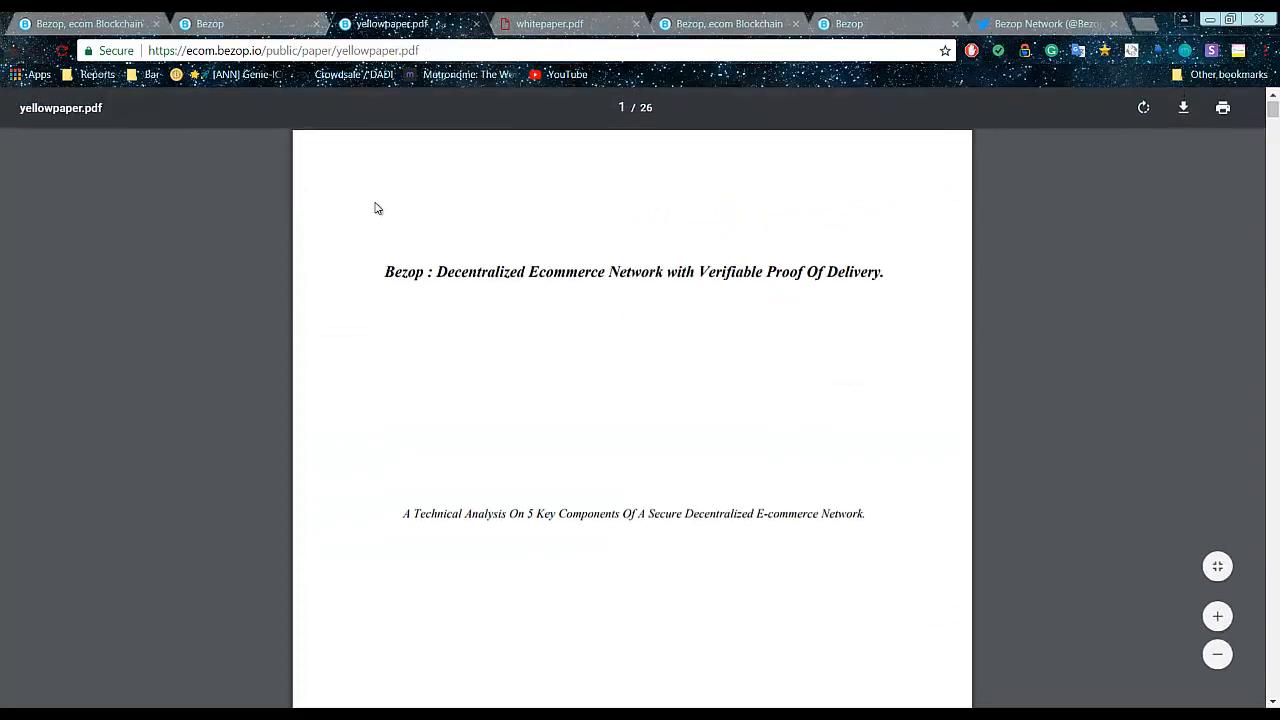
scroll(535, 267, "down", 3)
scroll(534, 267, "down", 4)
scroll(585, 300, "down", 5)
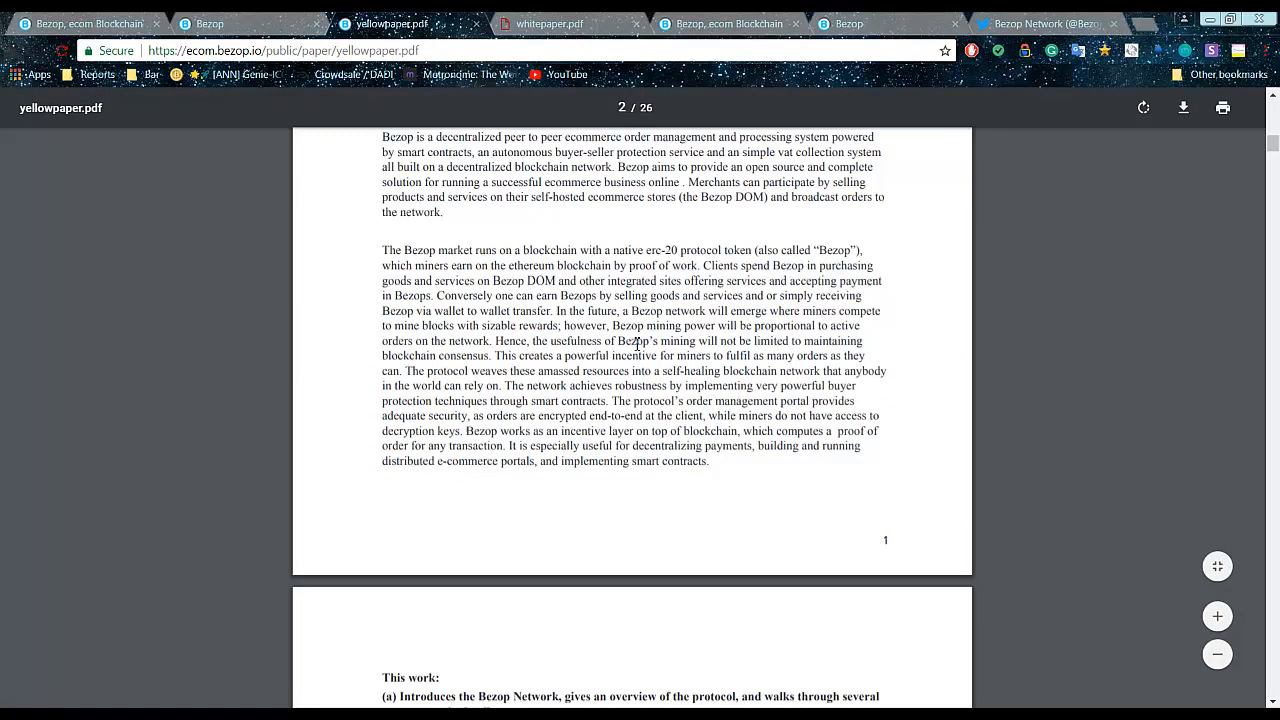
scroll(633, 346, "down", 3)
scroll(633, 346, "down", 8)
scroll(630, 360, "down", 8)
scroll(630, 370, "down", 8)
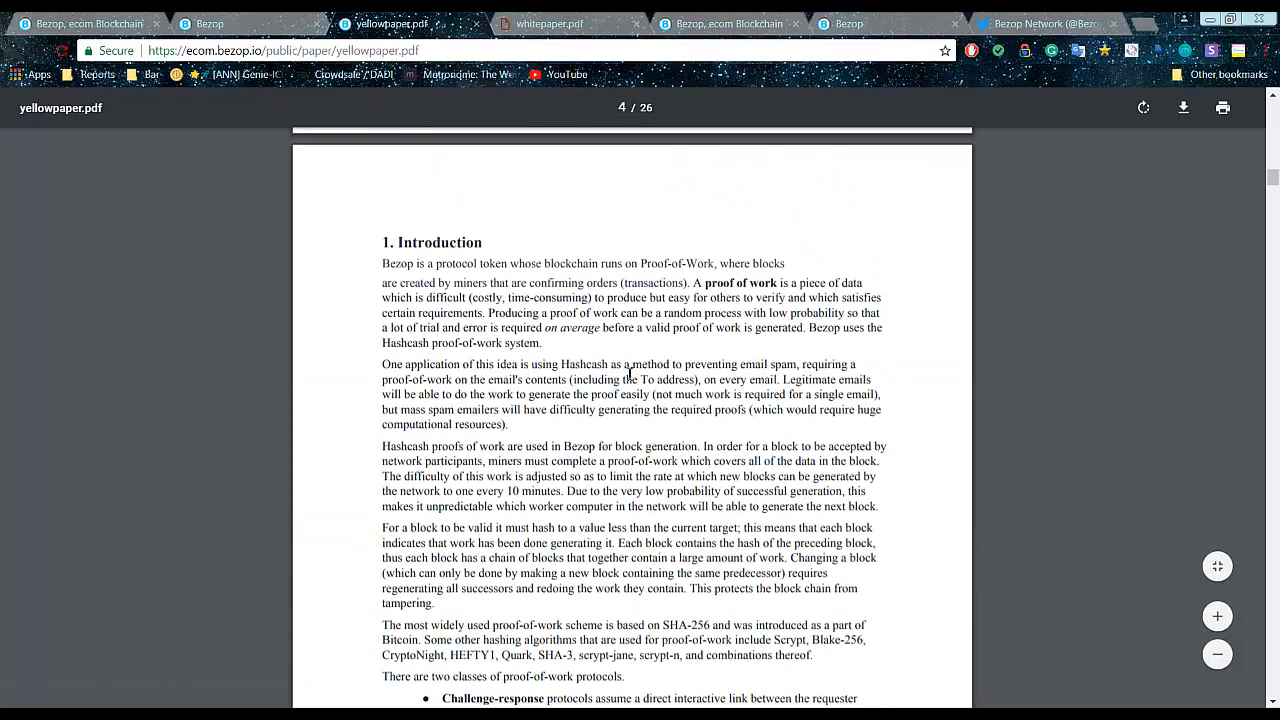
scroll(630, 380, "down", 6)
scroll(630, 380, "down", 6)
scroll(630, 385, "down", 6)
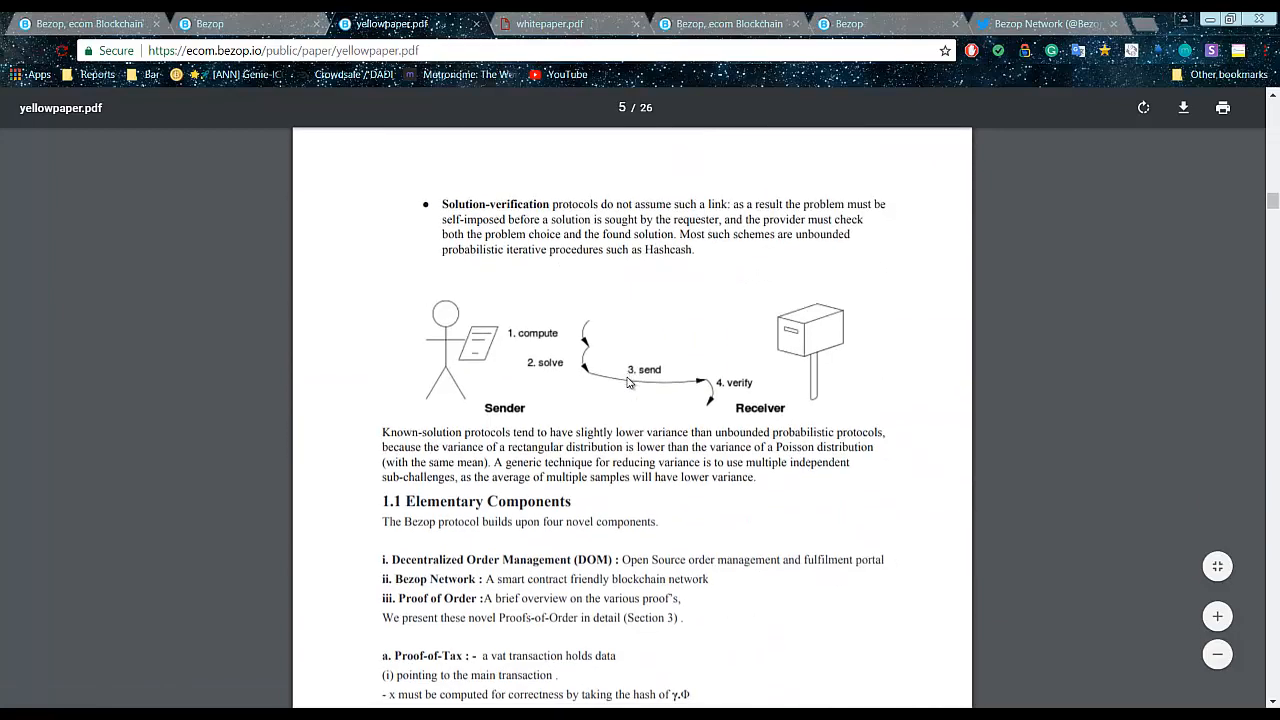
scroll(625, 390, "down", 4)
scroll(625, 390, "down", 5)
scroll(628, 460, "down", 3)
scroll(630, 470, "down", 2)
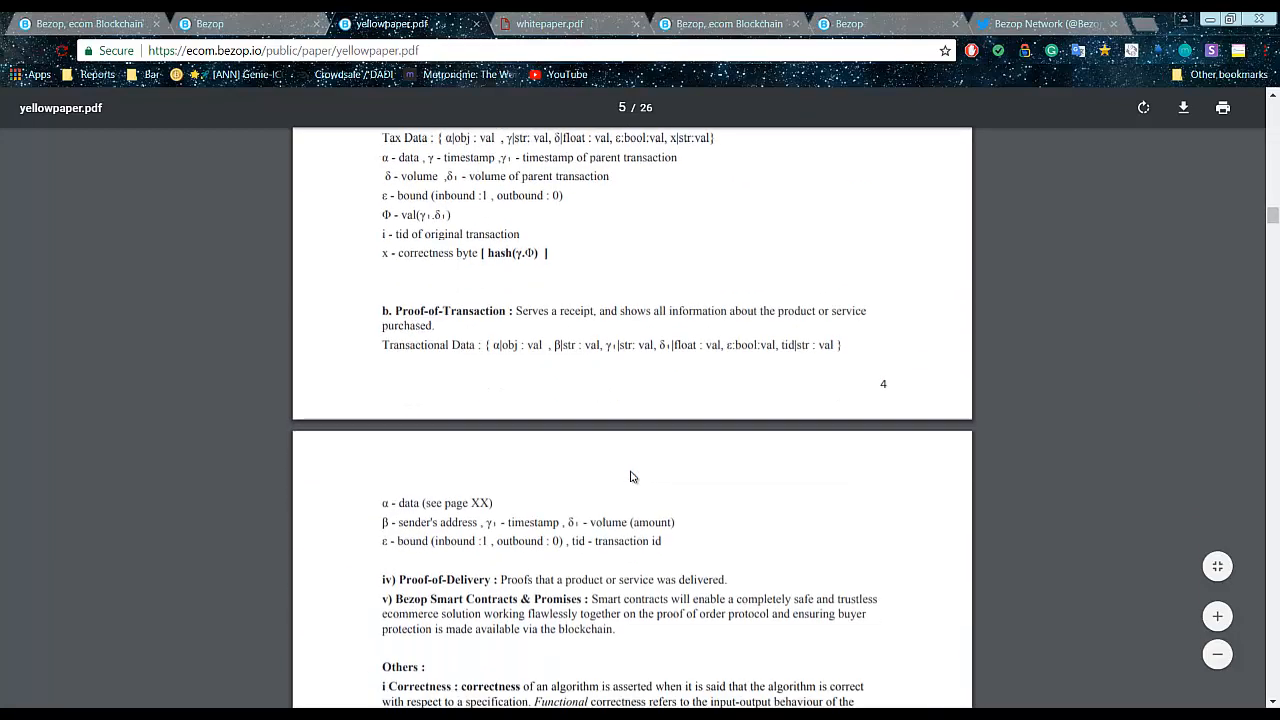
scroll(630, 478, "down", 2)
scroll(628, 480, "down", 1)
scroll(628, 484, "down", 2)
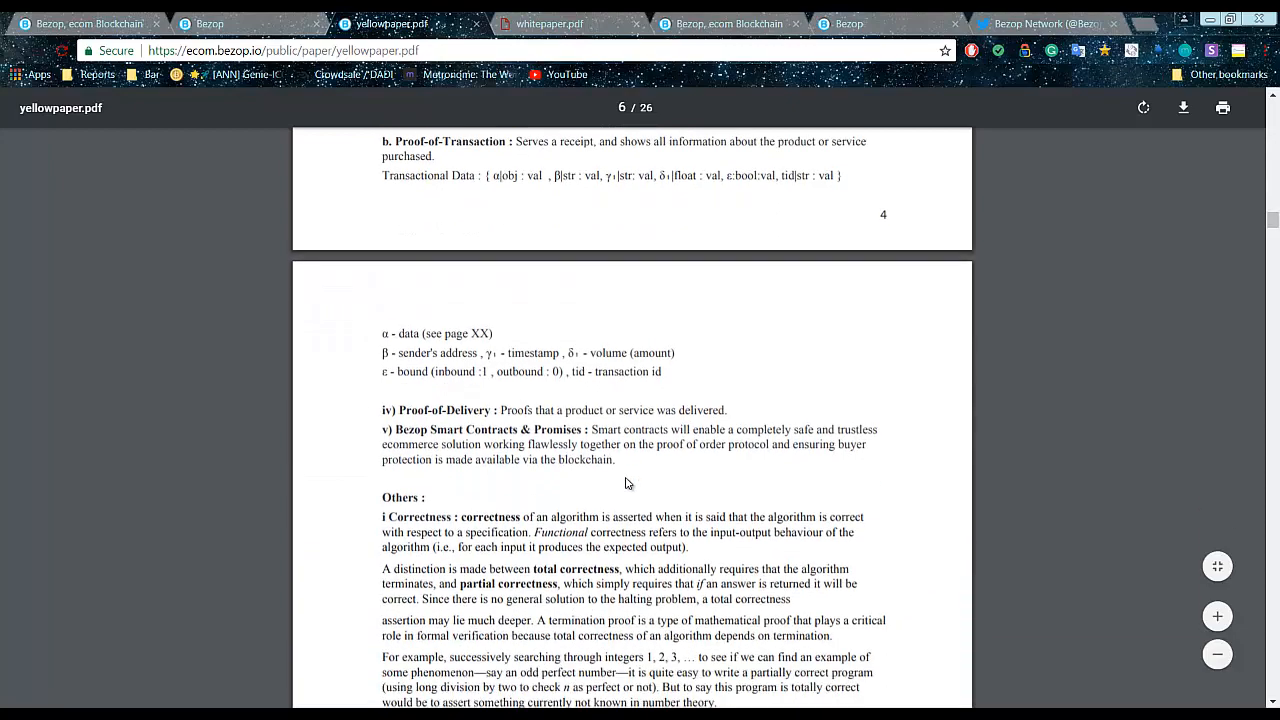
scroll(628, 484, "down", 5)
scroll(626, 480, "down", 2)
scroll(626, 478, "down", 3)
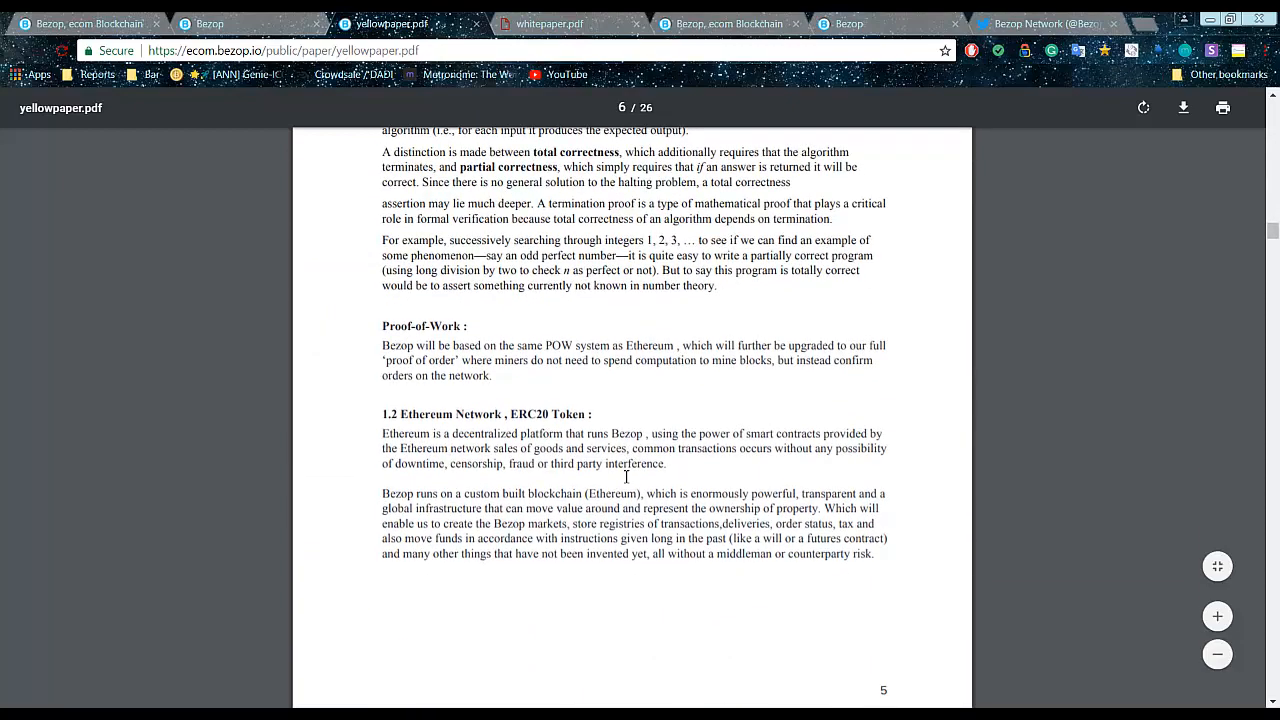
scroll(626, 478, "down", 5)
scroll(626, 478, "down", 3)
scroll(626, 478, "down", 3)
scroll(626, 478, "down", 5)
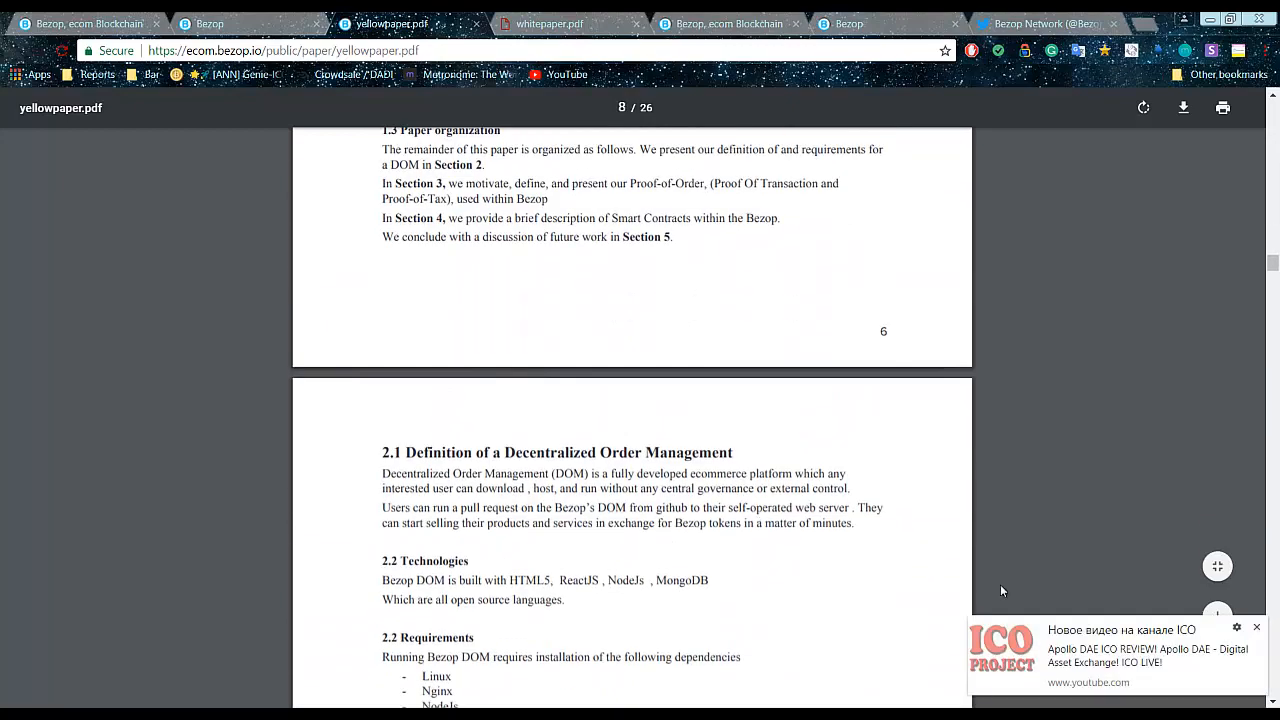
Dismiss the YouTube notification and close the yellowpaper PDF after skimming to page 23
left_click(1257, 630)
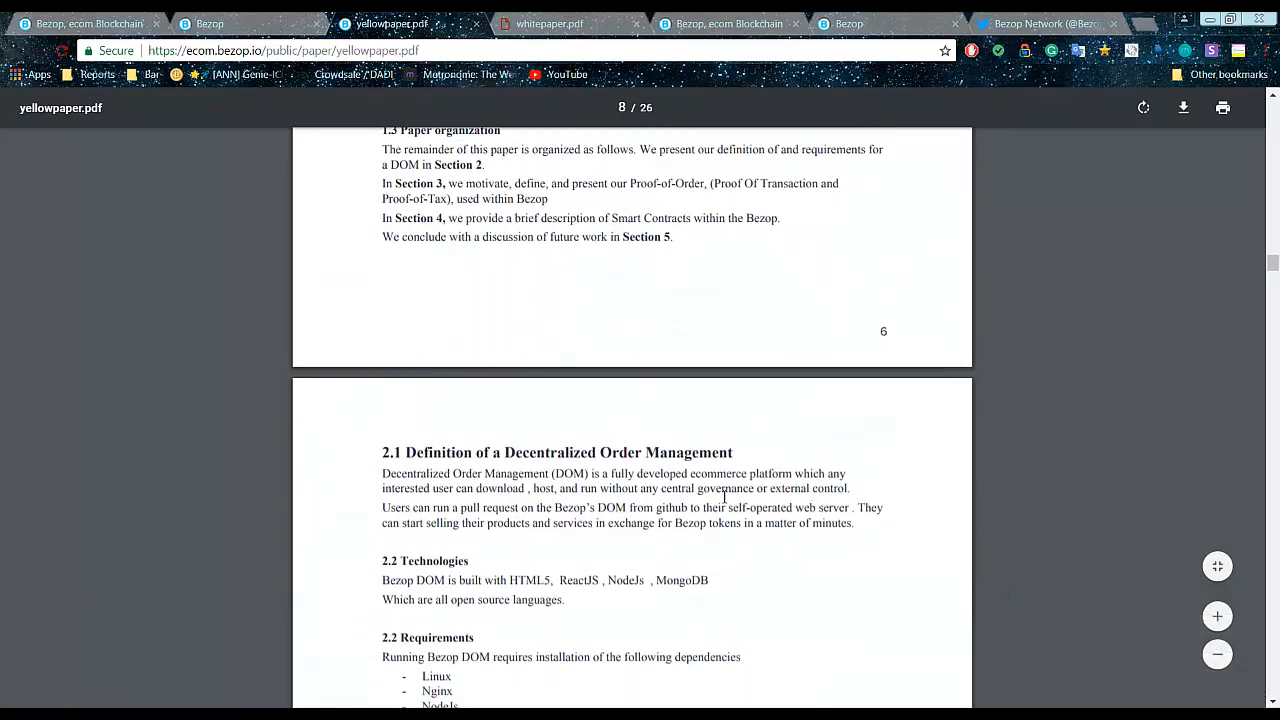
scroll(725, 497, "down", 5)
scroll(725, 497, "down", 5)
scroll(713, 506, "down", 5)
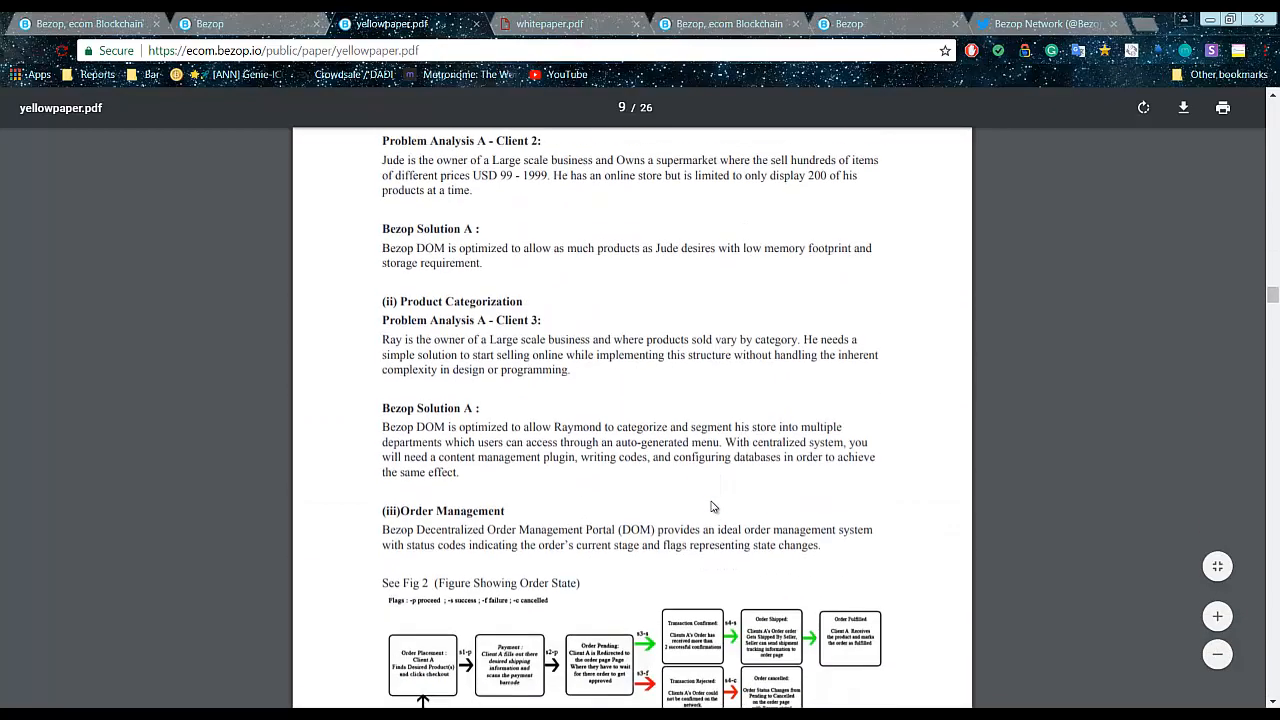
scroll(713, 506, "down", 5)
scroll(713, 506, "down", 5)
scroll(713, 506, "down", 5)
scroll(714, 512, "down", 5)
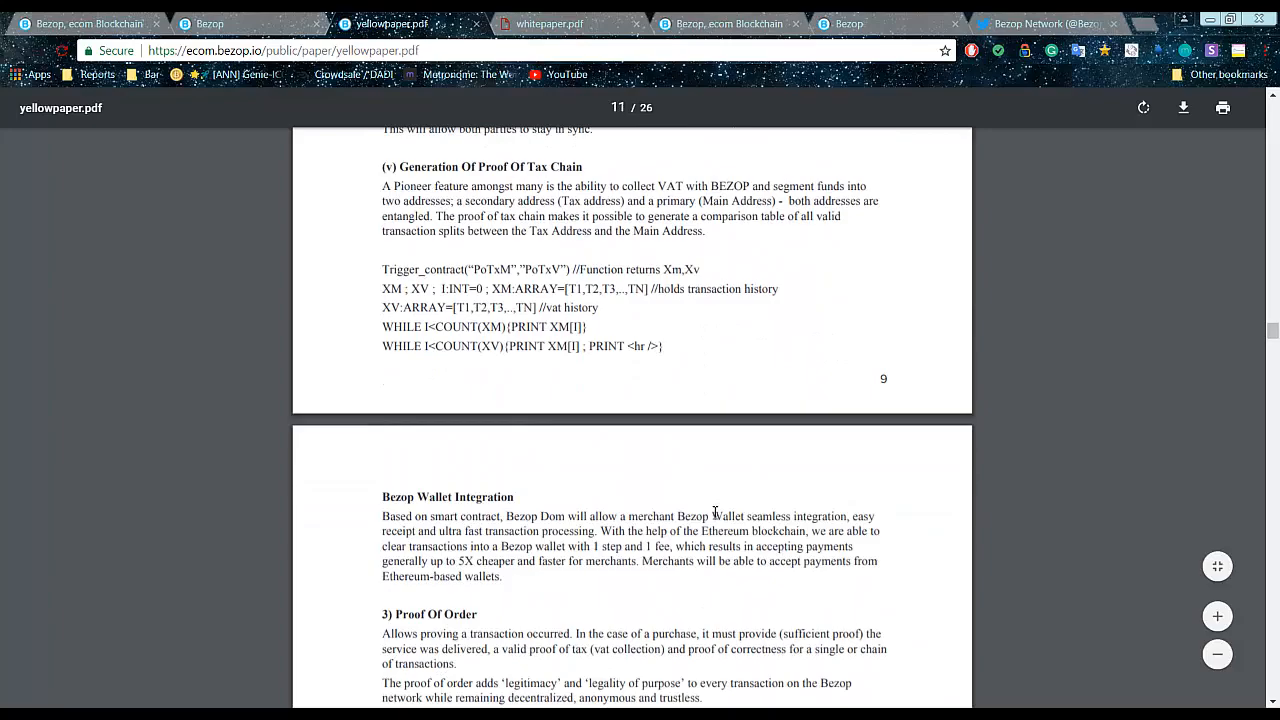
scroll(714, 512, "down", 5)
scroll(714, 512, "down", 5)
scroll(716, 514, "down", 5)
scroll(718, 515, "down", 5)
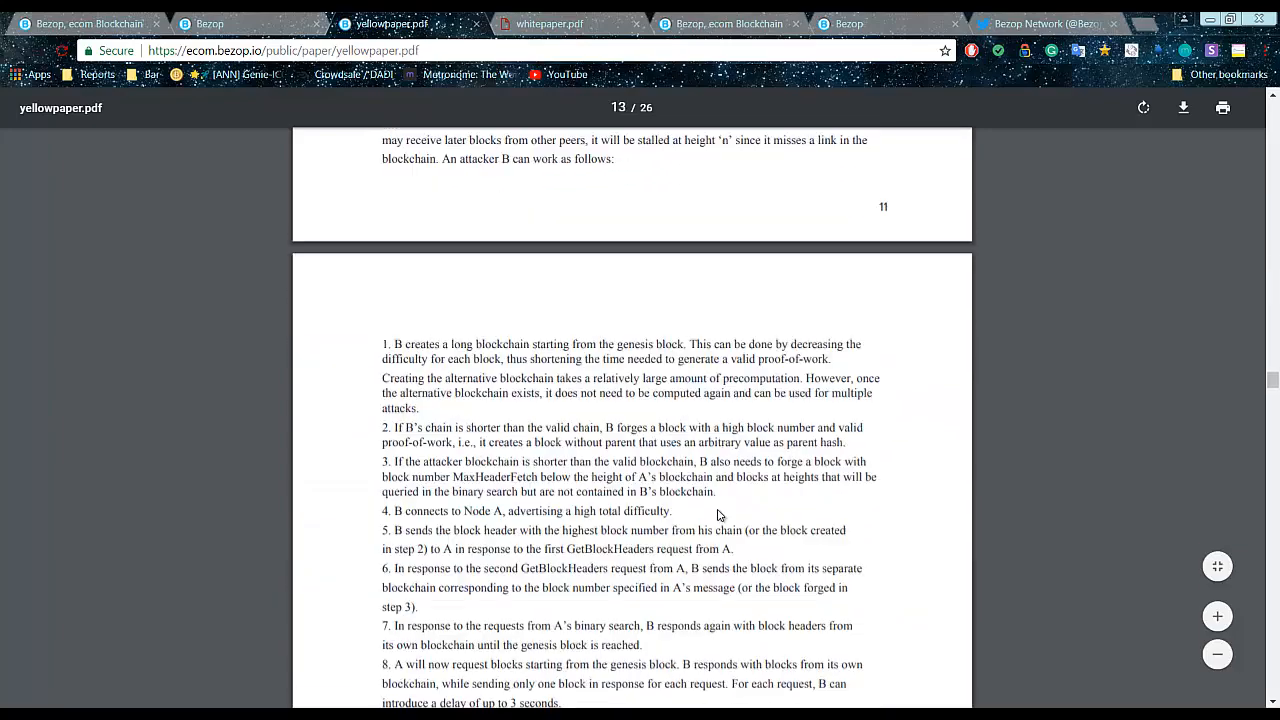
scroll(718, 515, "down", 5)
scroll(718, 515, "down", 5)
scroll(718, 510, "down", 5)
scroll(718, 503, "down", 5)
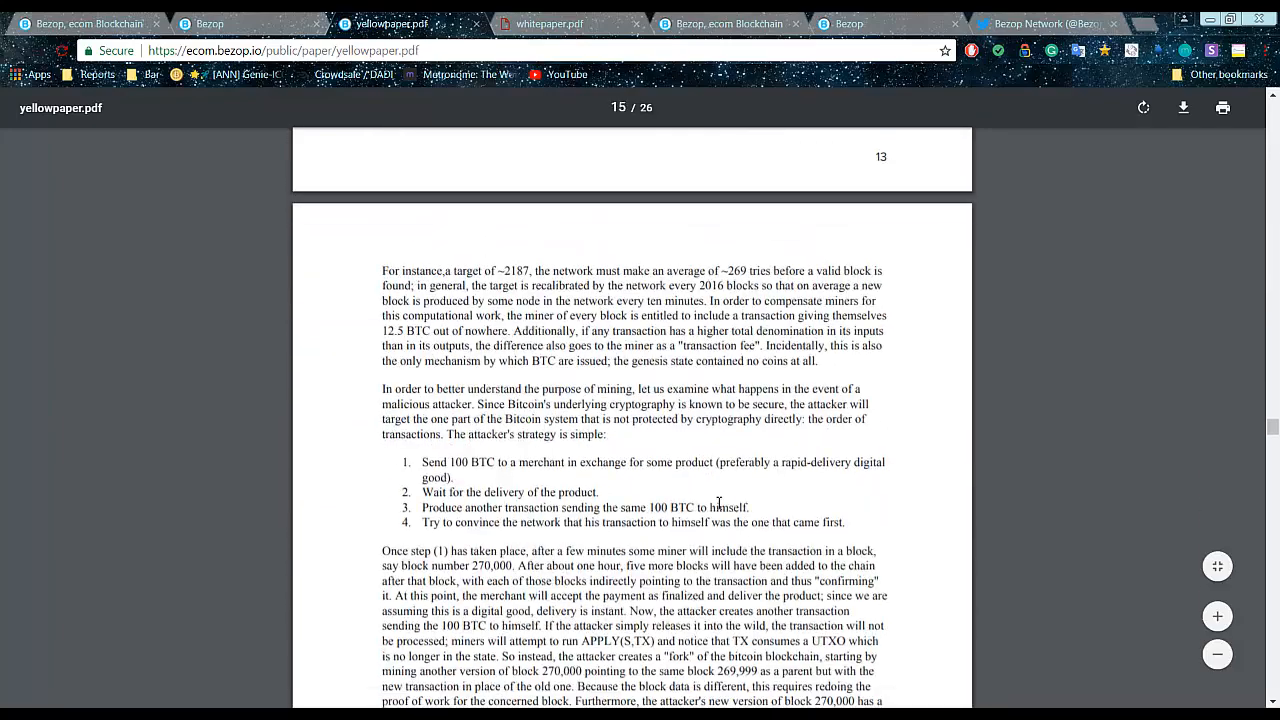
scroll(718, 503, "down", 5)
scroll(718, 503, "down", 5)
scroll(640, 480, "down", 5)
scroll(570, 418, "down", 5)
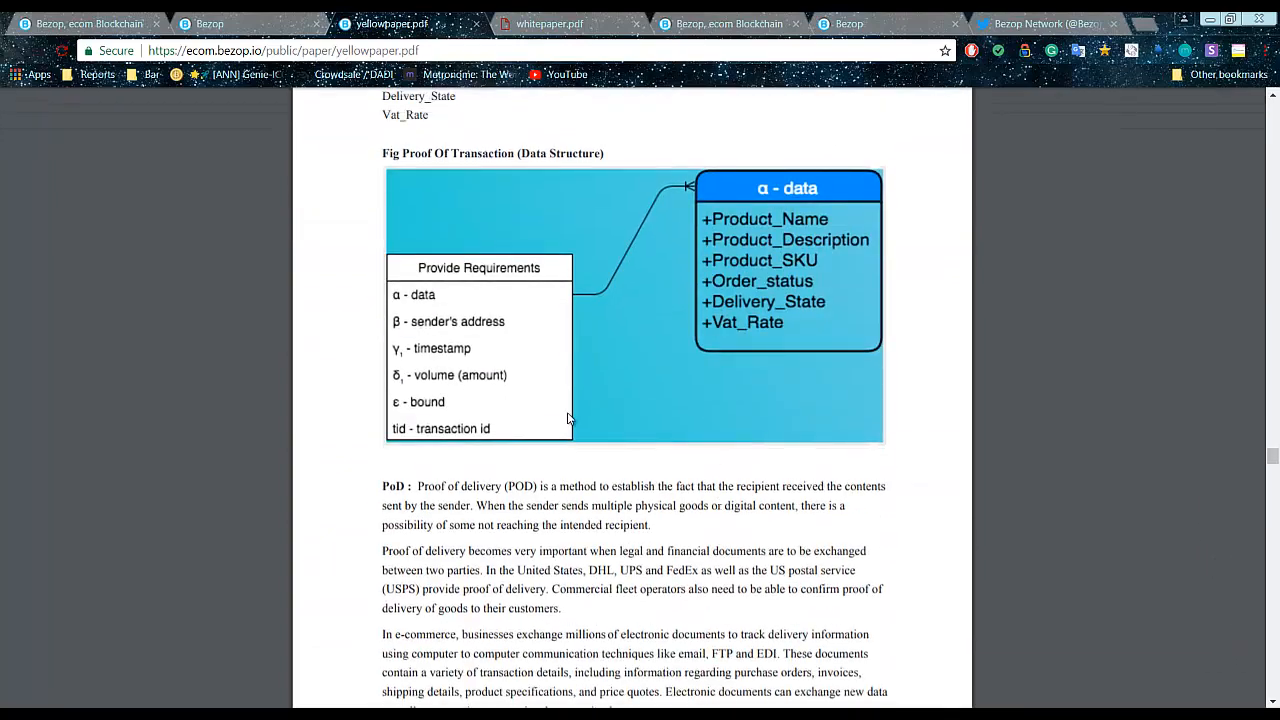
scroll(570, 418, "down", 5)
scroll(600, 440, "down", 5)
scroll(620, 470, "down", 5)
scroll(637, 487, "down", 5)
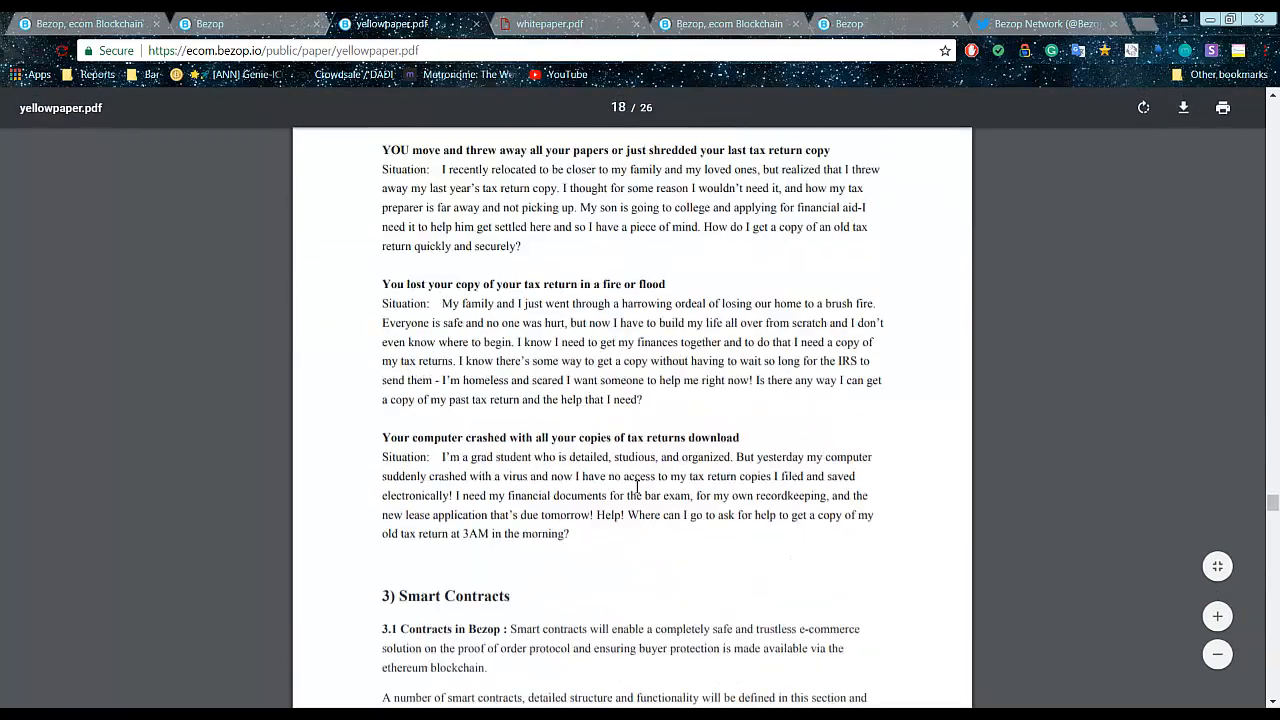
scroll(637, 487, "down", 3)
scroll(223, 340, "down", 4)
scroll(380, 420, "down", 4)
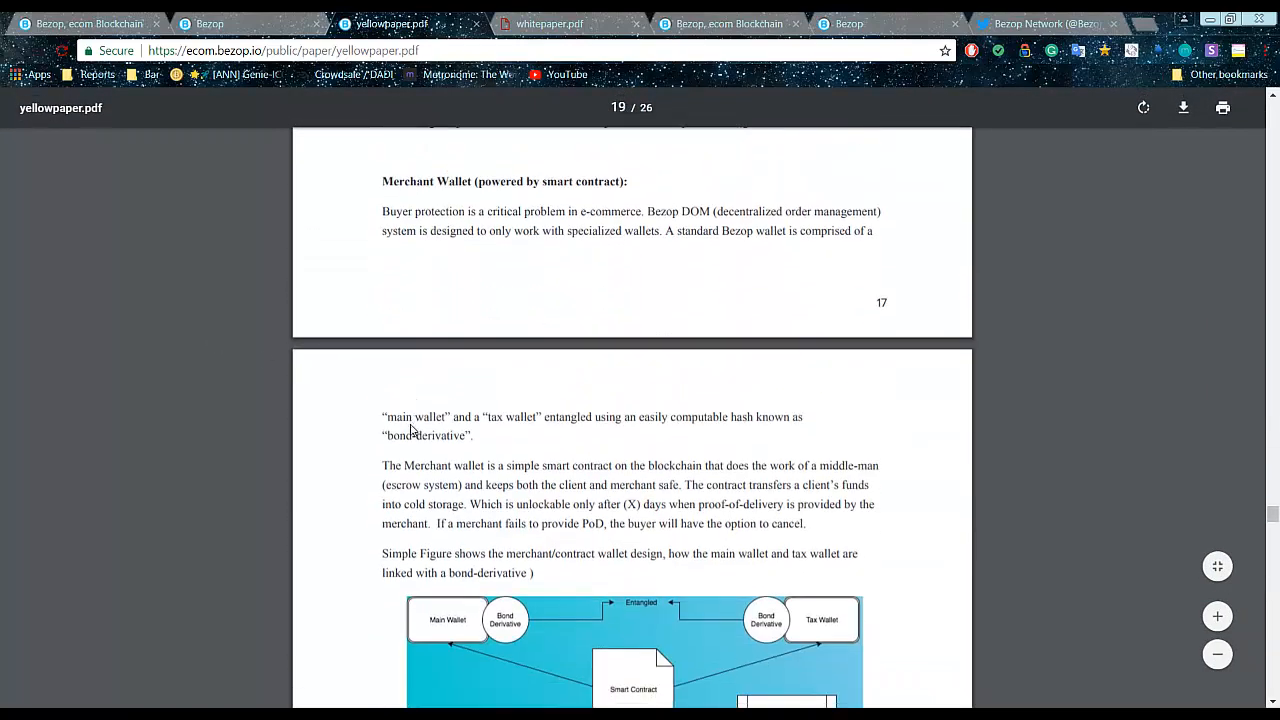
scroll(420, 410, "down", 8)
scroll(448, 404, "down", 8)
scroll(448, 404, "down", 8)
scroll(500, 300, "down", 5)
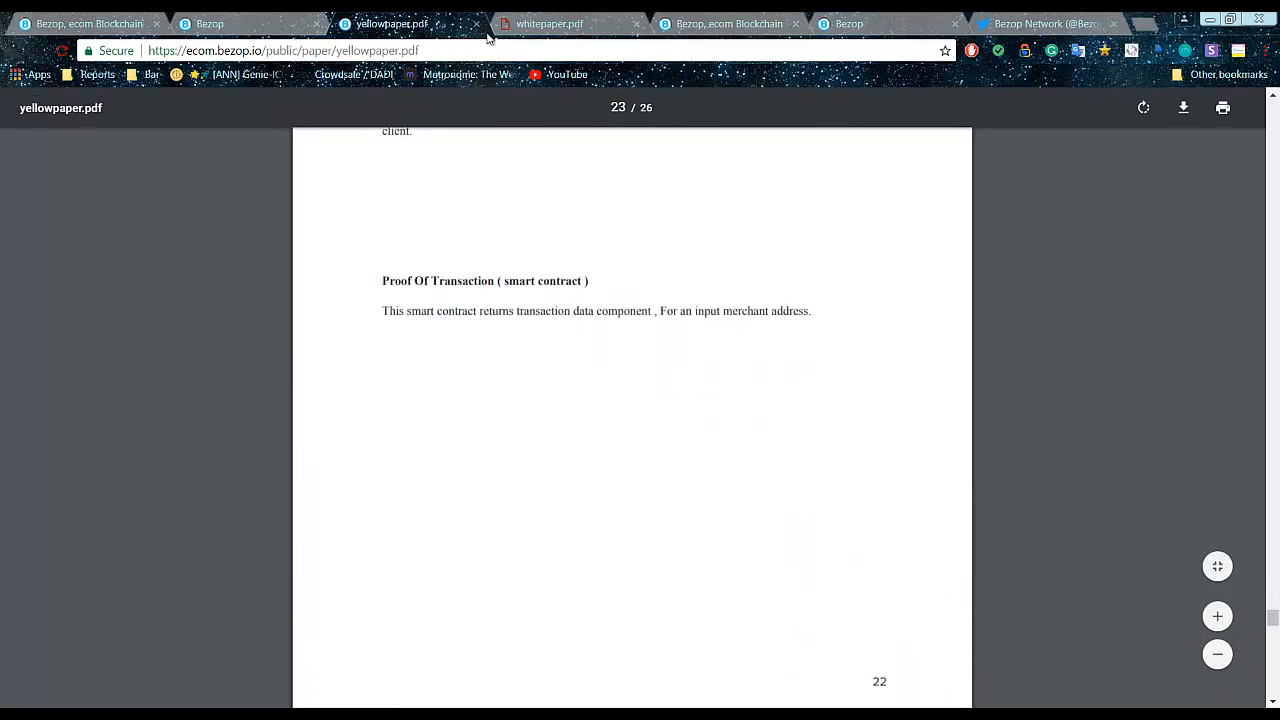
middle_click(390, 23)
Close the token sale welcome page and return to the main Bezop site
left_click(263, 23)
scroll(640, 400, "up", 5)
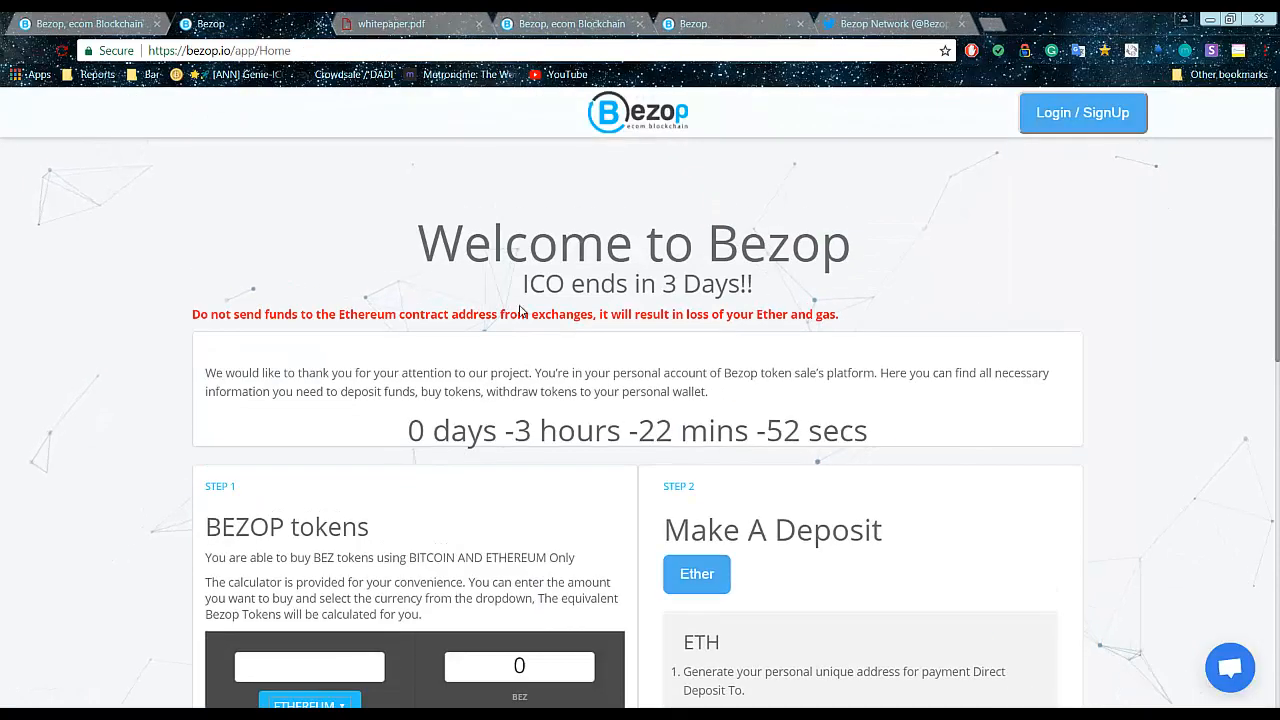
key("ctrl+w")
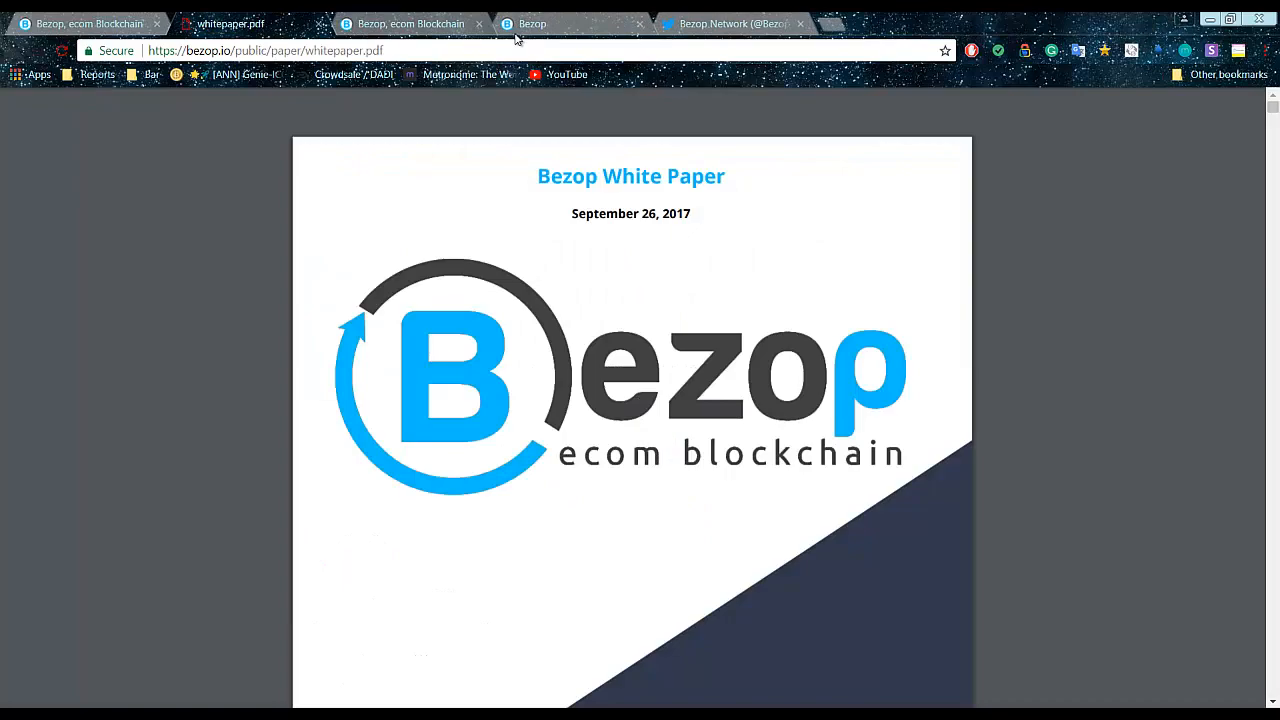
left_click(410, 23)
scroll(512, 260, "up", 5)
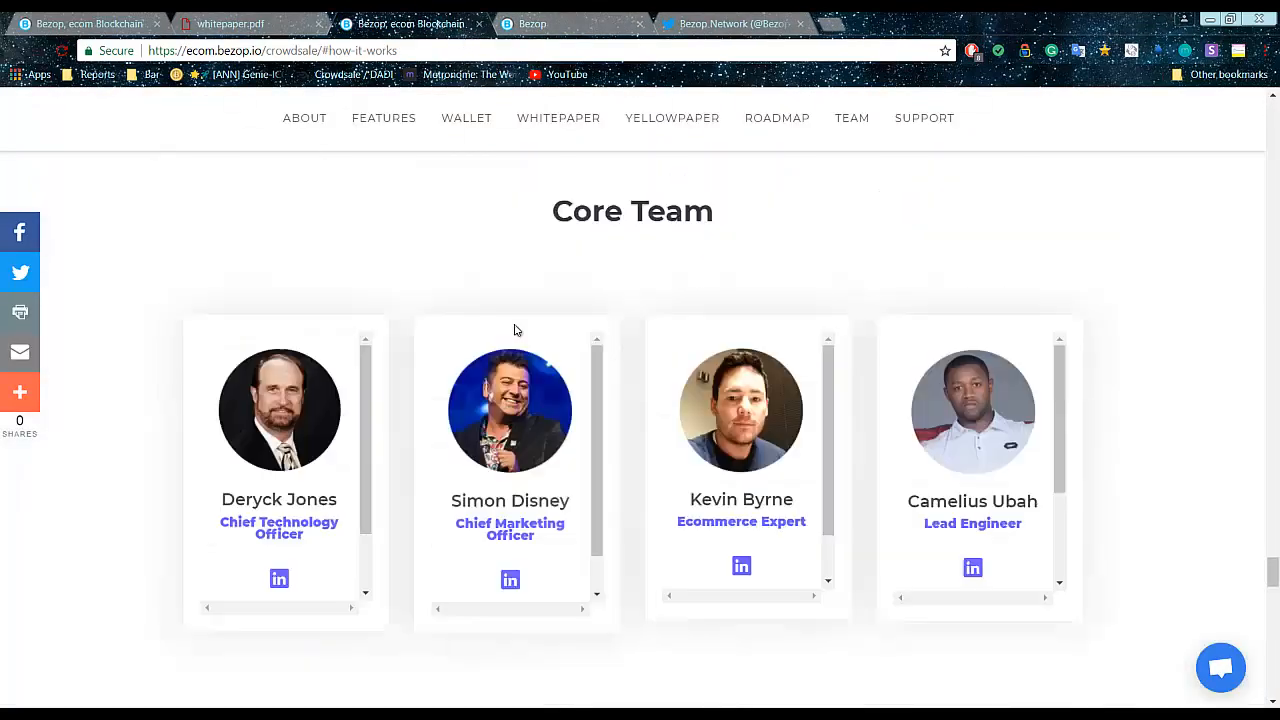
scroll(520, 330, "up", 6)
scroll(530, 347, "up", 6)
scroll(530, 347, "up", 6)
scroll(530, 350, "up", 6)
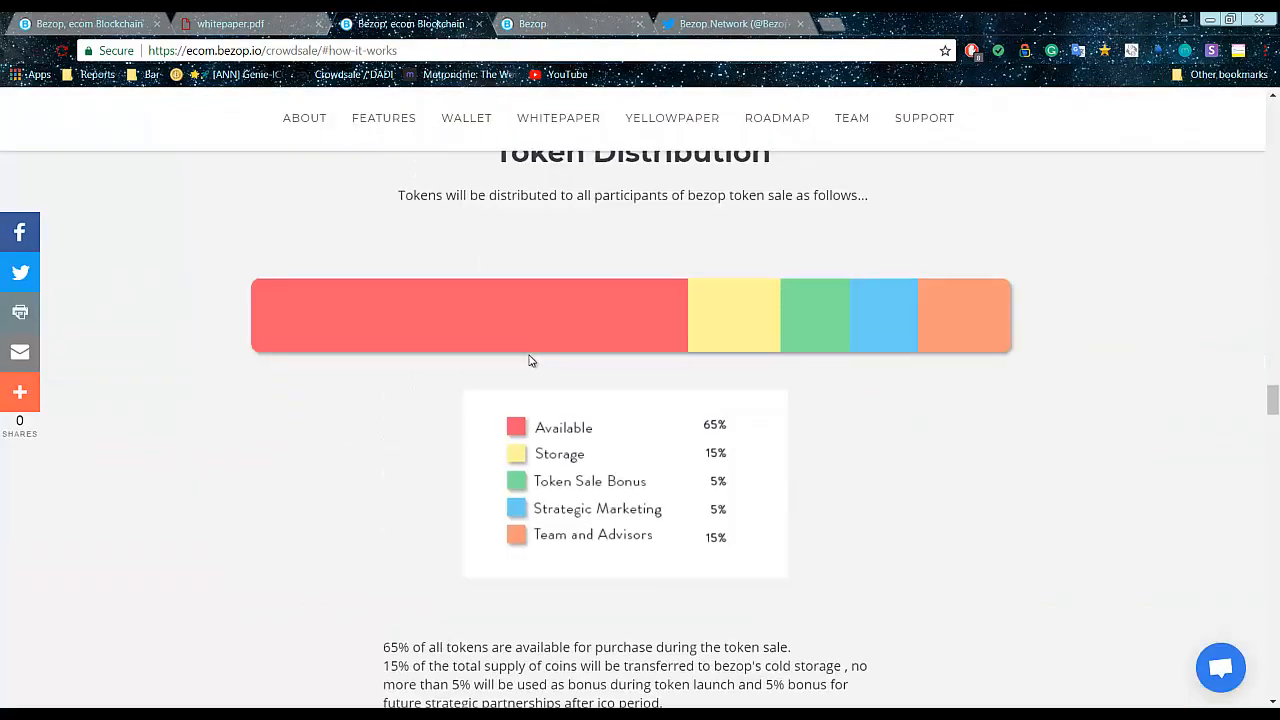
scroll(528, 370, "up", 6)
scroll(525, 385, "up", 6)
scroll(525, 385, "up", 6)
scroll(525, 385, "up", 6)
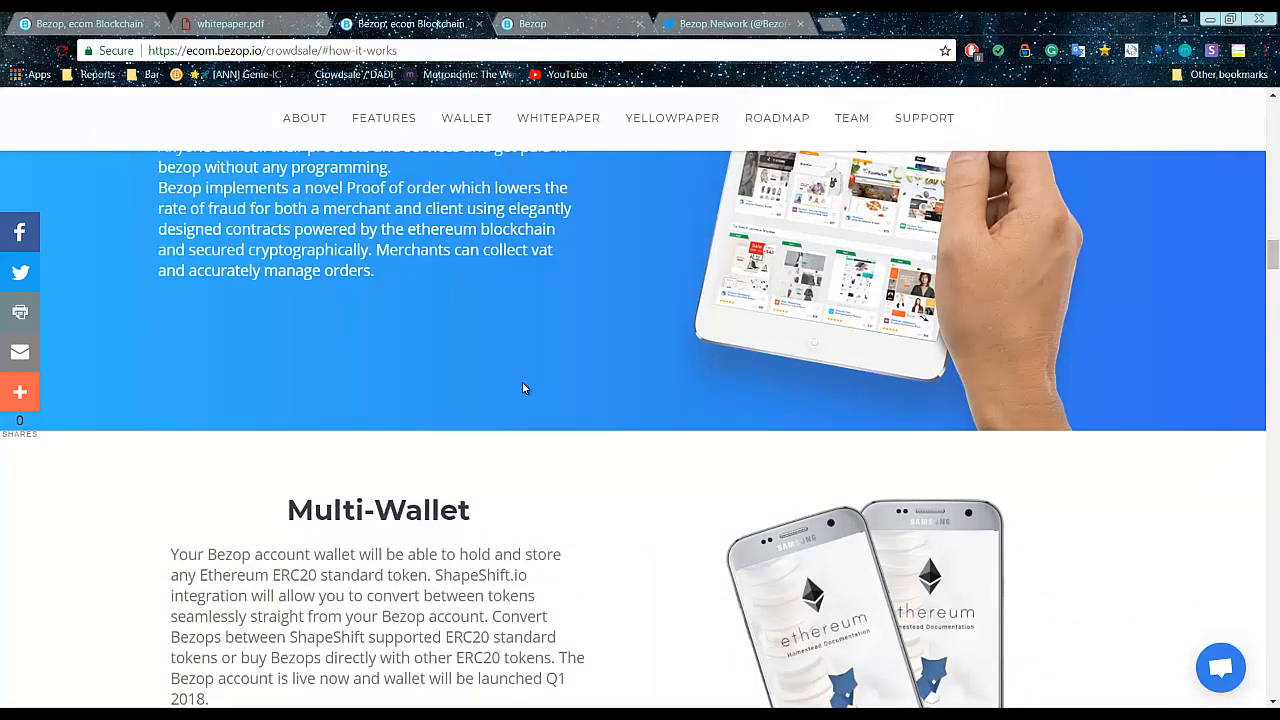
scroll(525, 385, "up", 6)
scroll(523, 388, "up", 6)
scroll(523, 388, "up", 3)
scroll(523, 388, "down", 5)
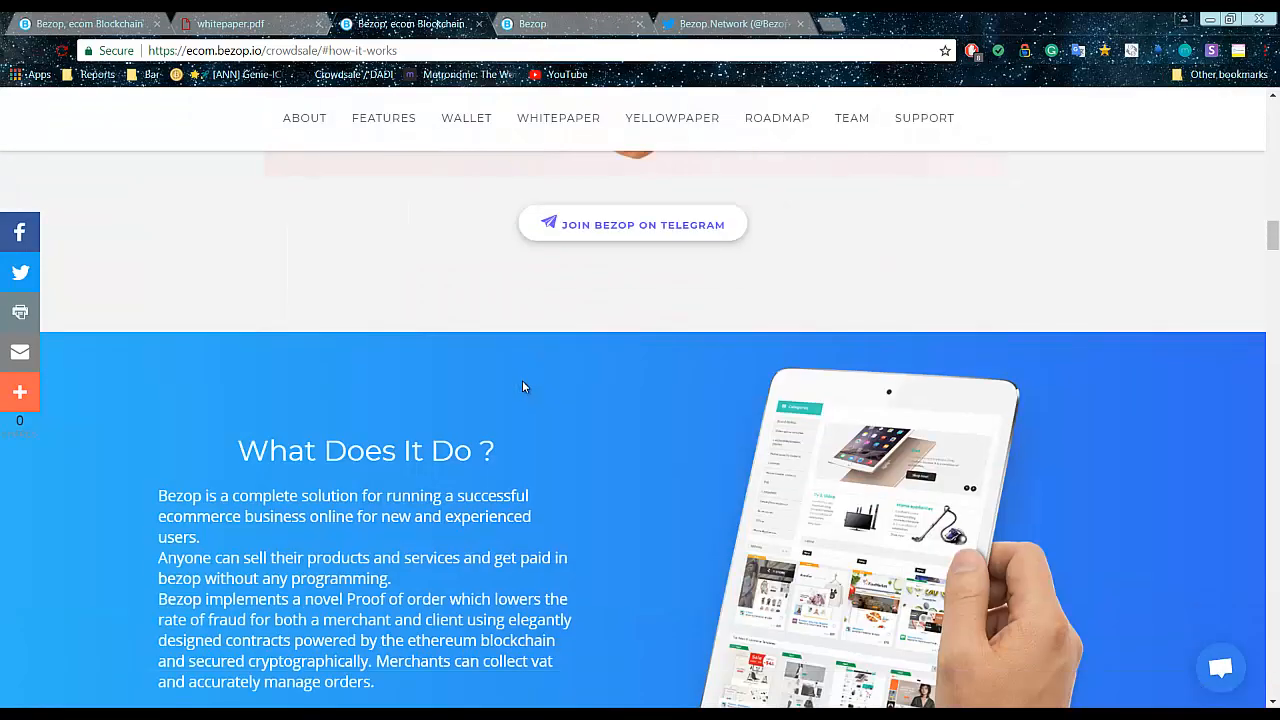
scroll(522, 380, "down", 5)
scroll(521, 380, "down", 3)
scroll(418, 296, "down", 2)
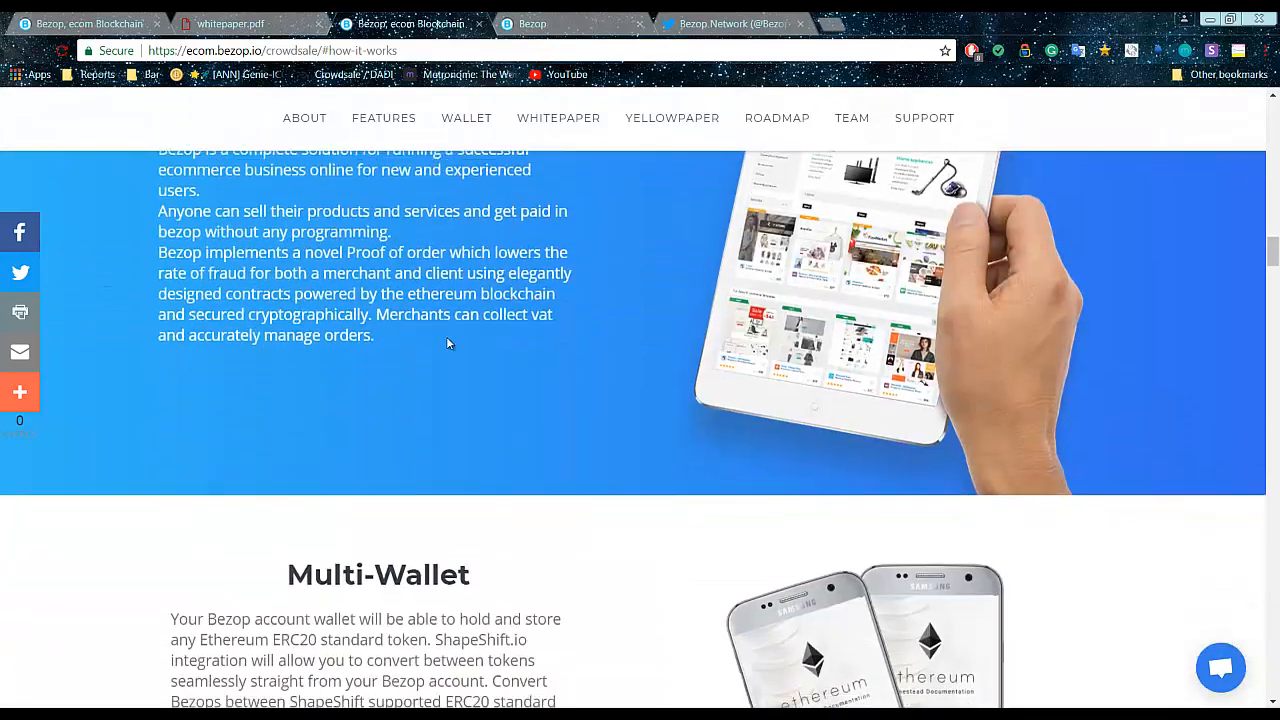
scroll(440, 340, "down", 3)
scroll(470, 460, "down", 5)
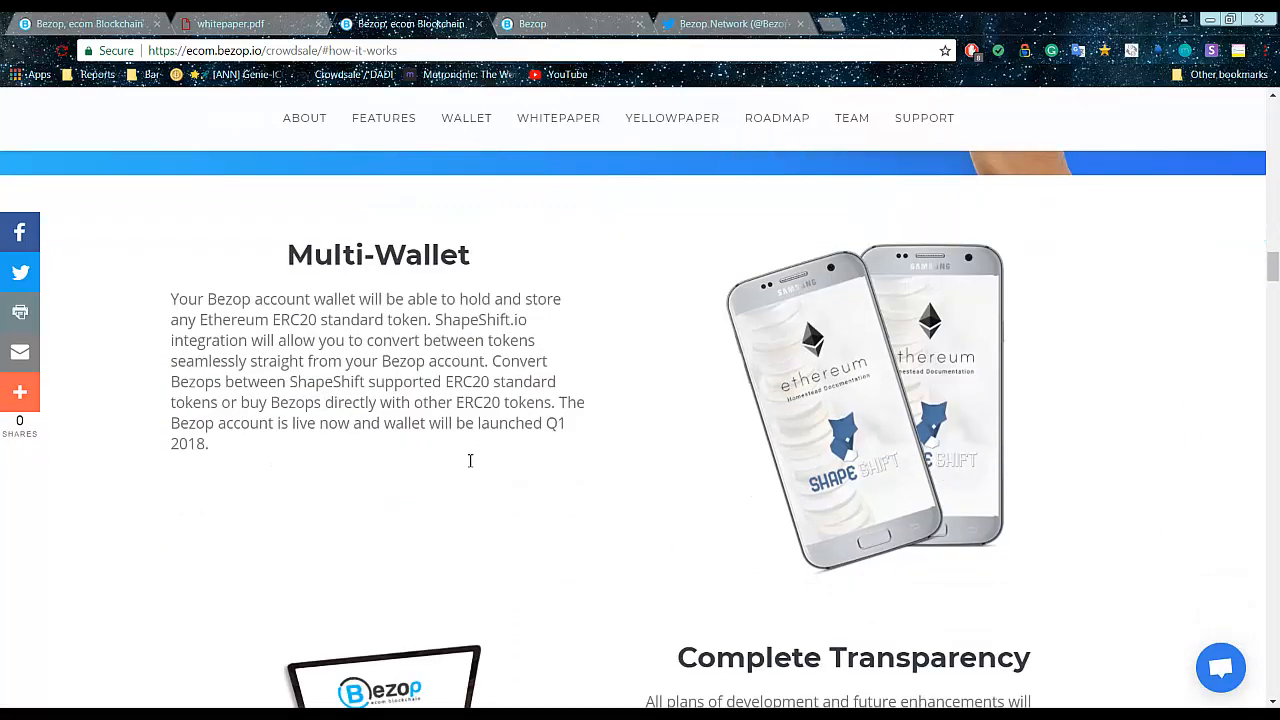
scroll(630, 443, "down", 5)
scroll(842, 360, "down", 3)
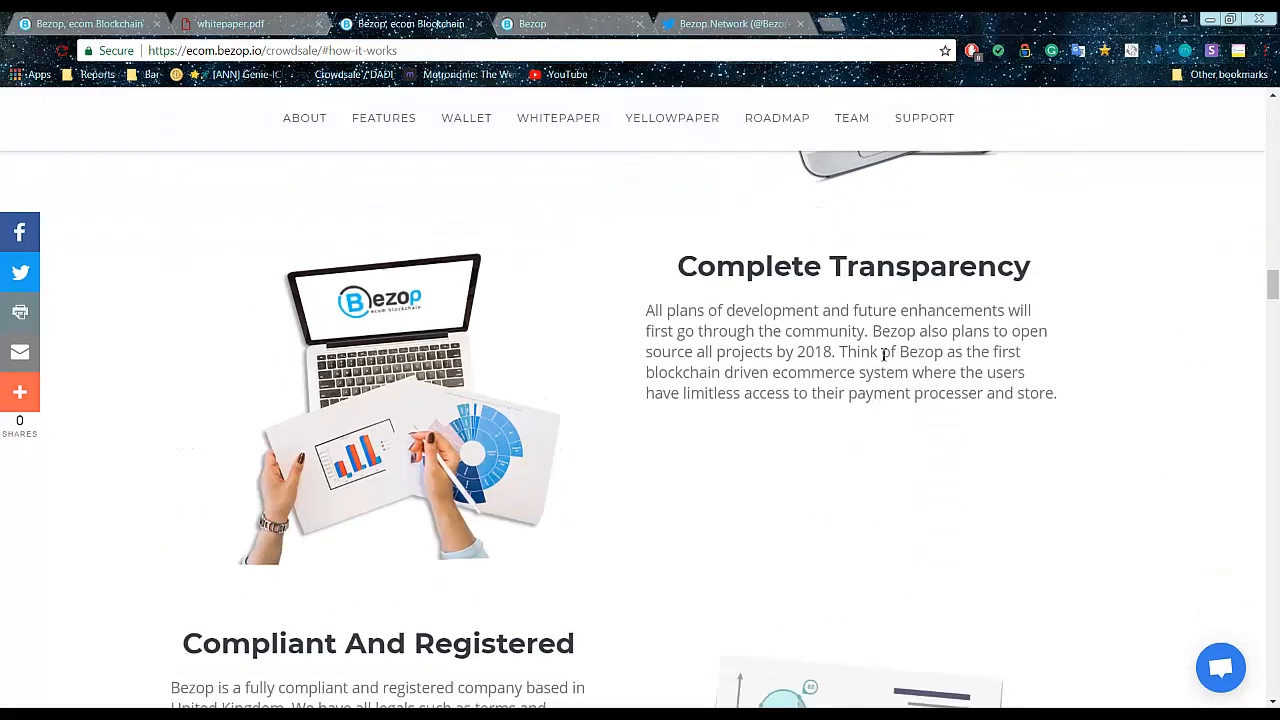
scroll(700, 390, "down", 2)
scroll(415, 463, "down", 4)
scroll(480, 470, "down", 4)
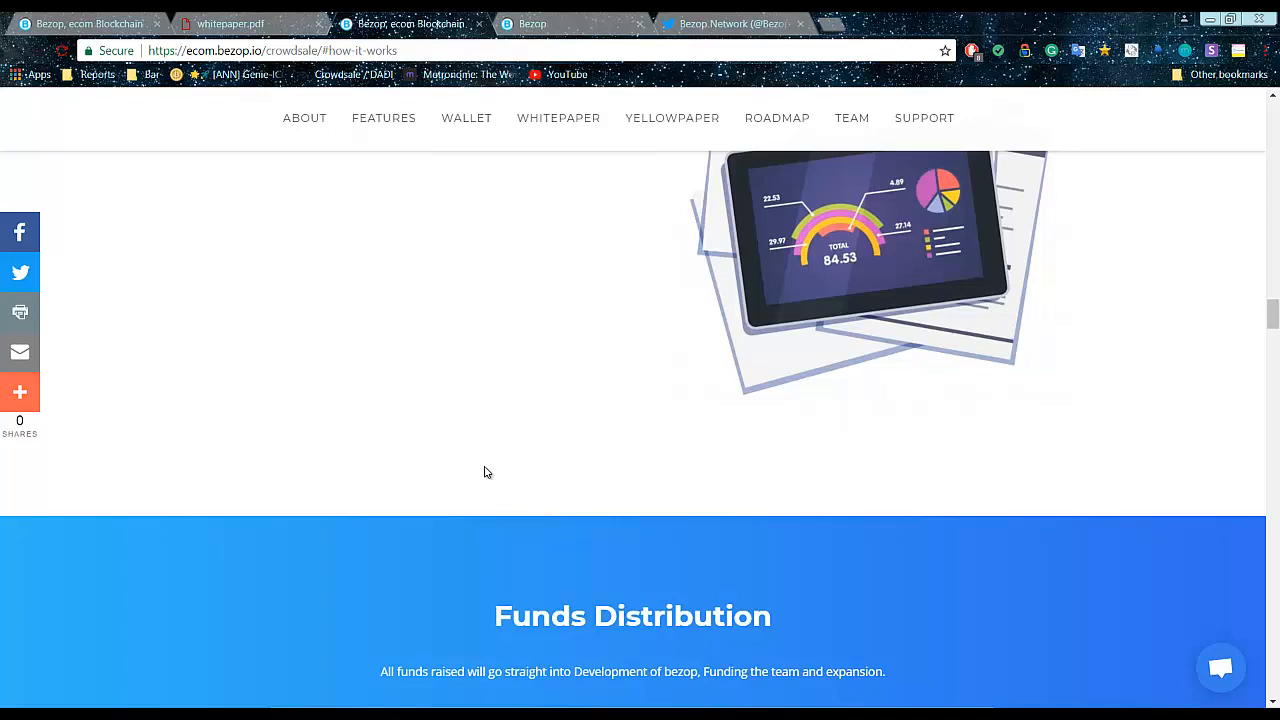
scroll(490, 465, "down", 4)
scroll(700, 400, "down", 3)
scroll(745, 387, "down", 3)
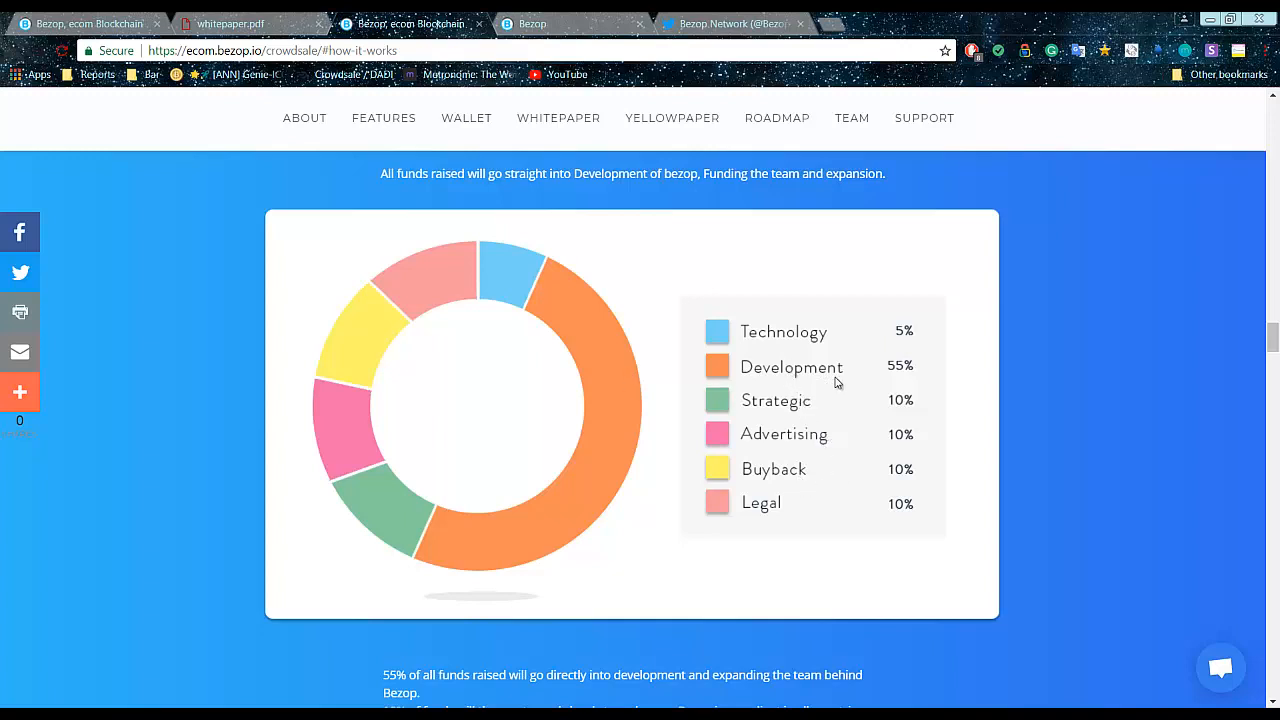
scroll(618, 389, "down", 3)
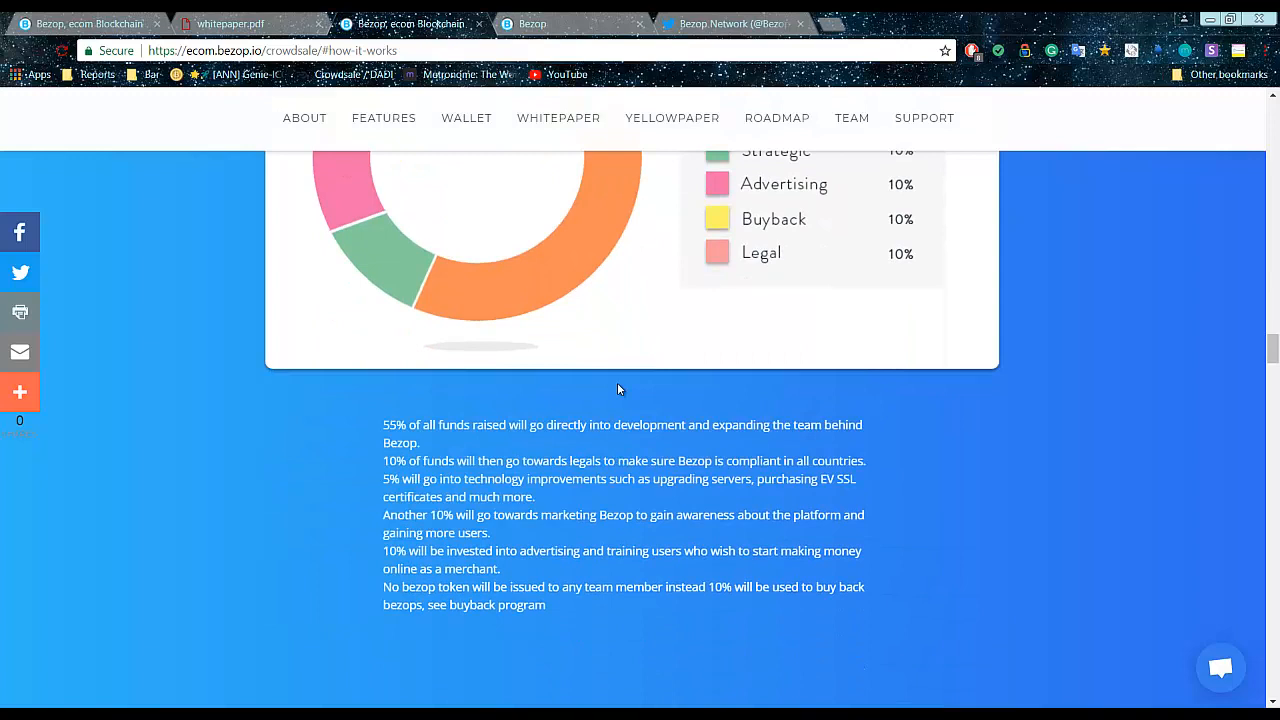
scroll(644, 400, "down", 1)
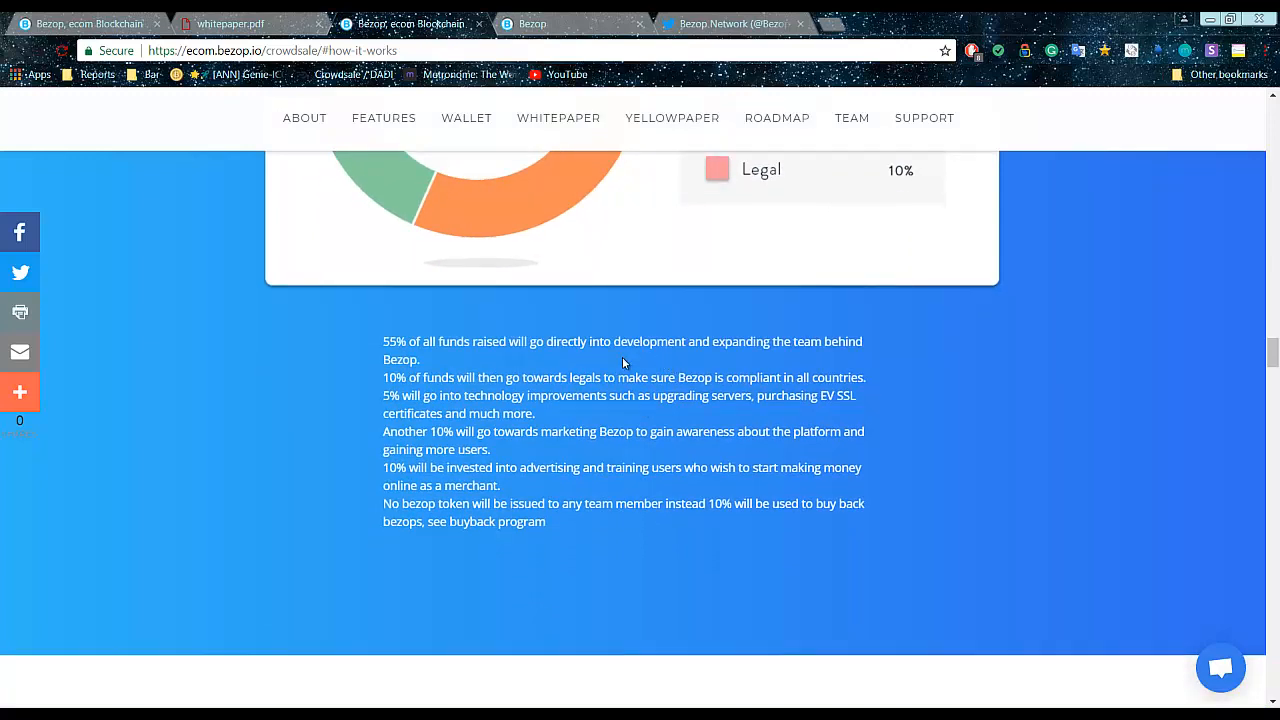
scroll(576, 432, "down", 4)
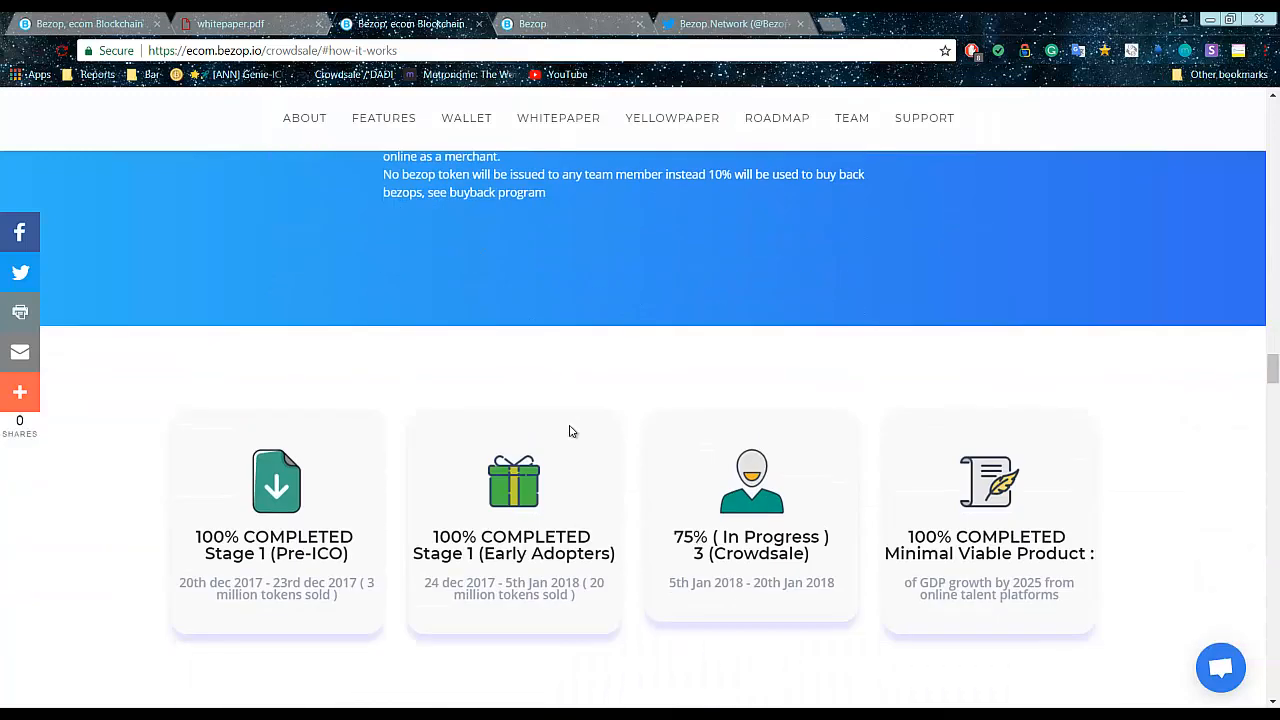
scroll(566, 432, "down", 1)
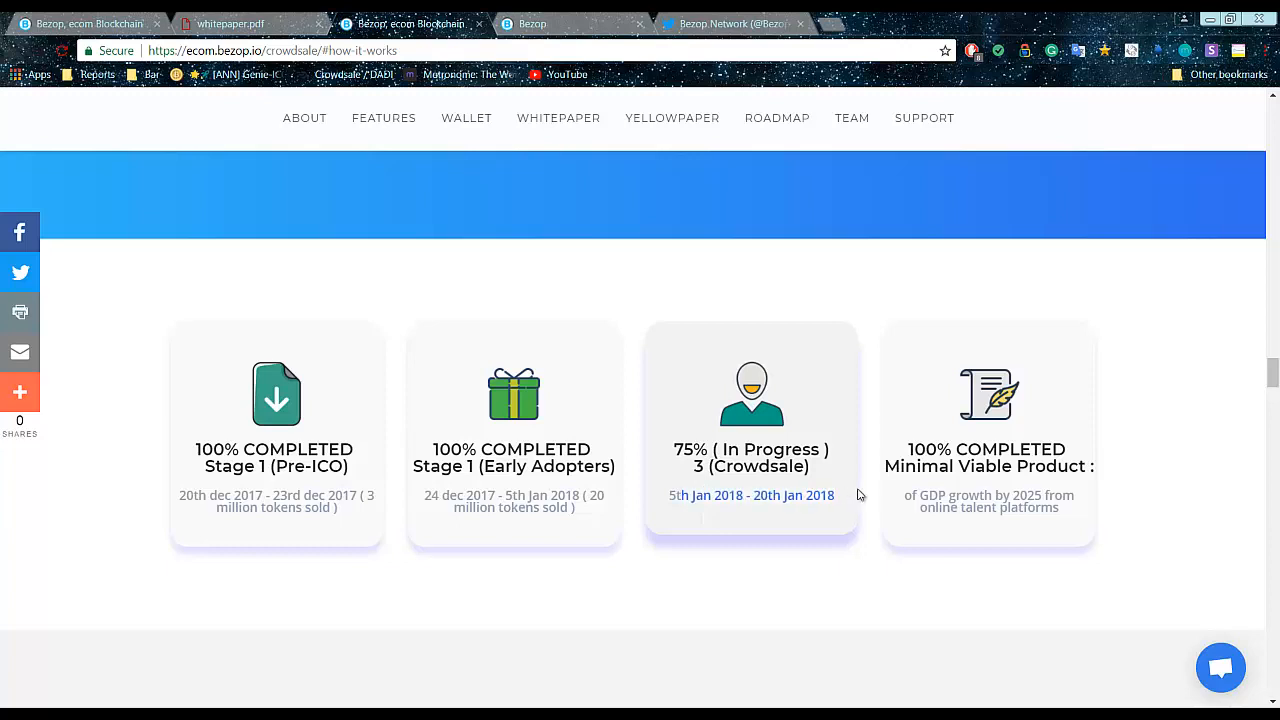
scroll(740, 580, "down", 2)
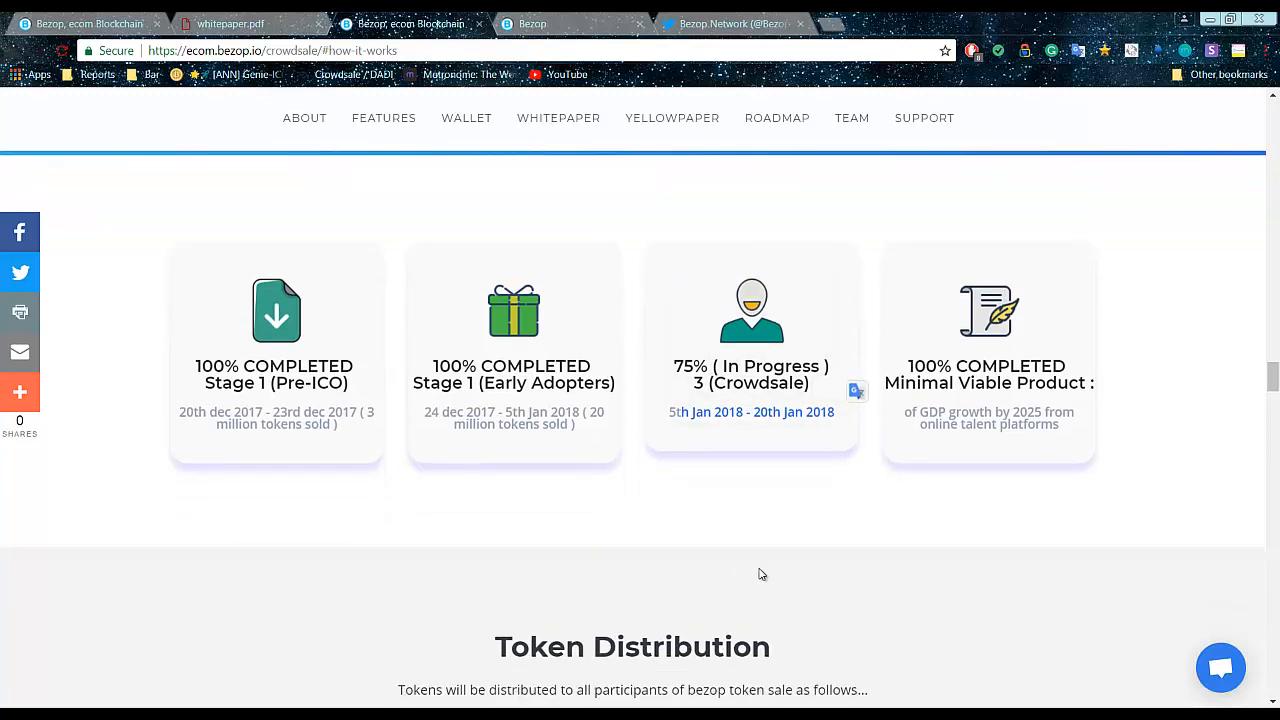
scroll(760, 574, "down", 5)
scroll(720, 555, "down", 3)
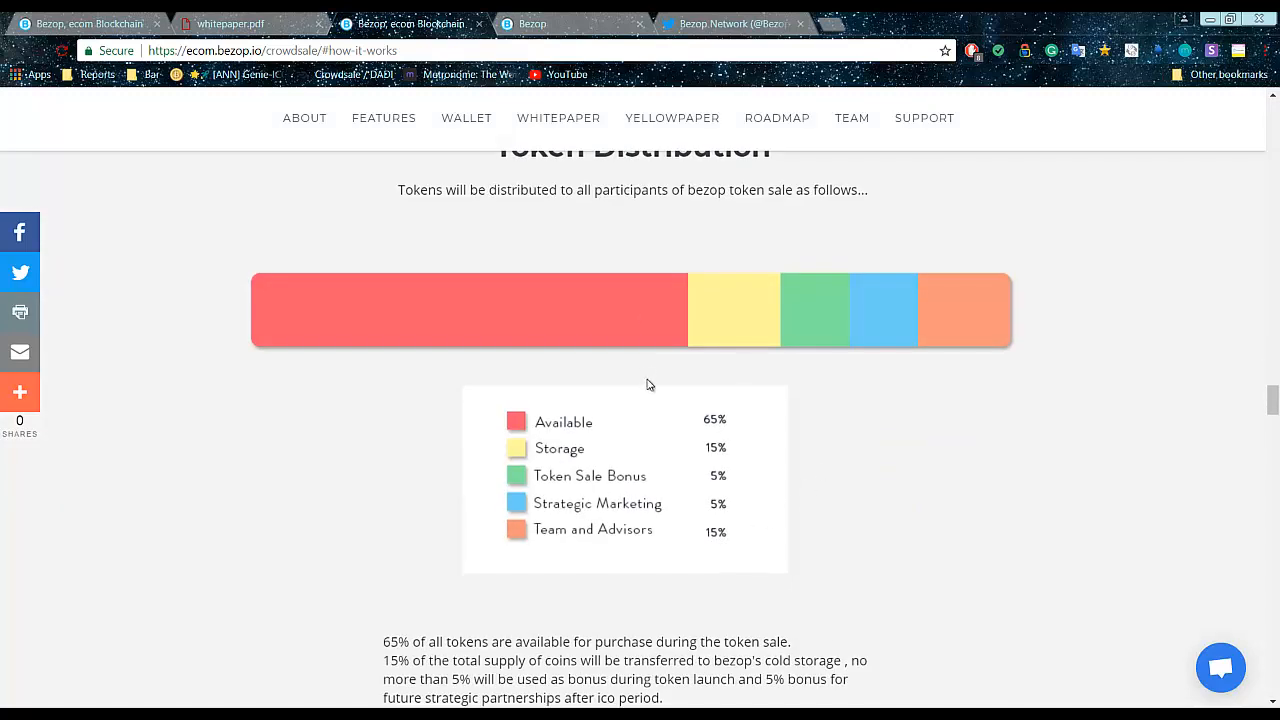
scroll(647, 393, "down", 2)
scroll(647, 393, "down", 5)
scroll(631, 396, "down", 4)
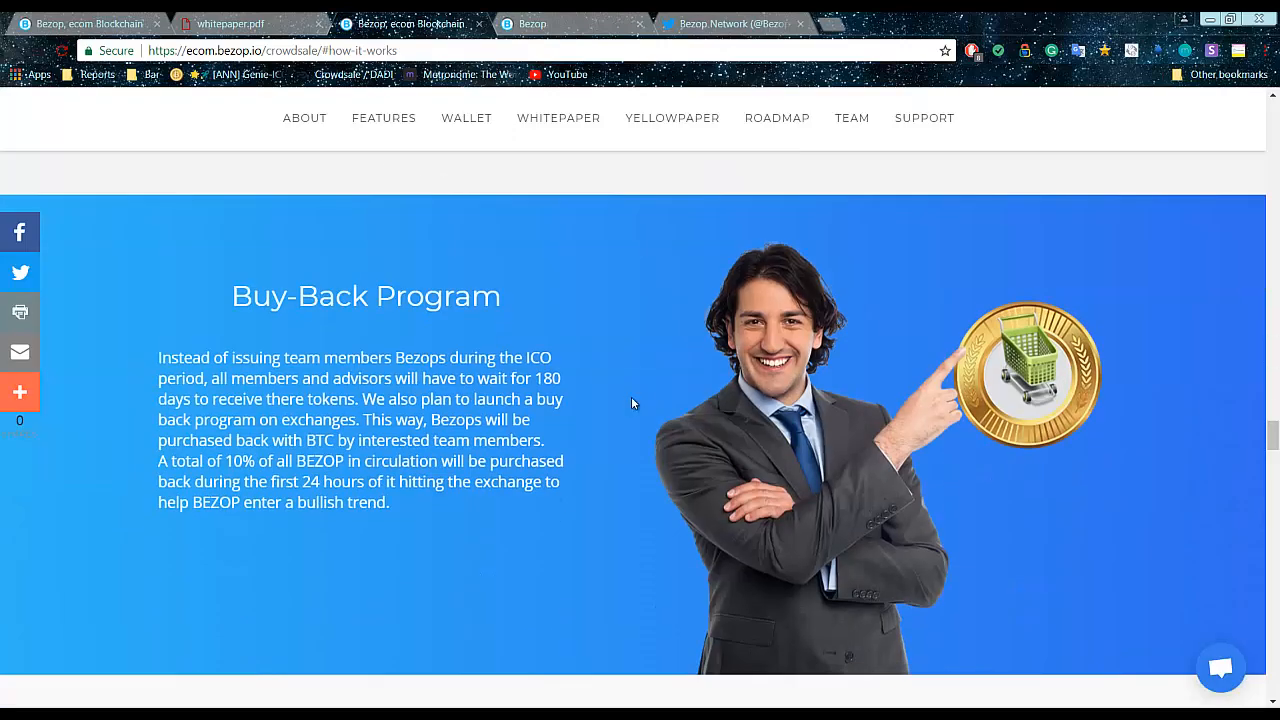
scroll(588, 400, "down", 6)
scroll(508, 332, "up", 3)
scroll(580, 350, "down", 3)
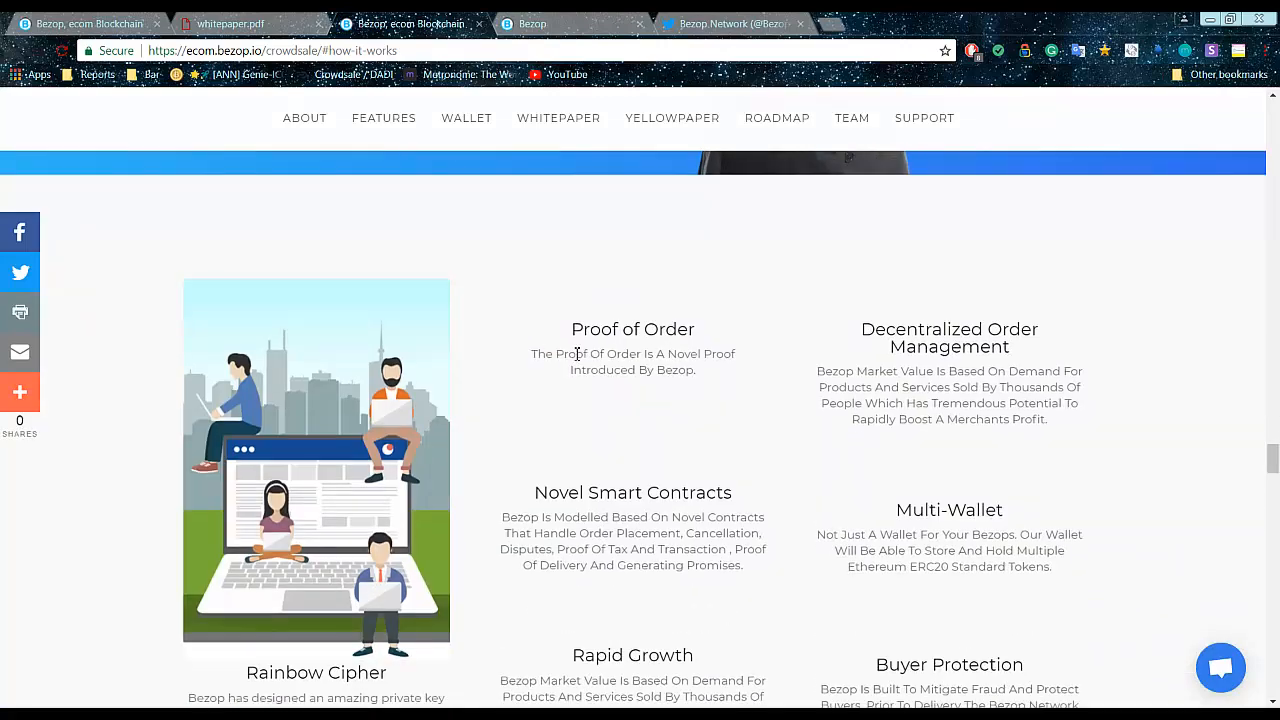
scroll(624, 358, "down", 1)
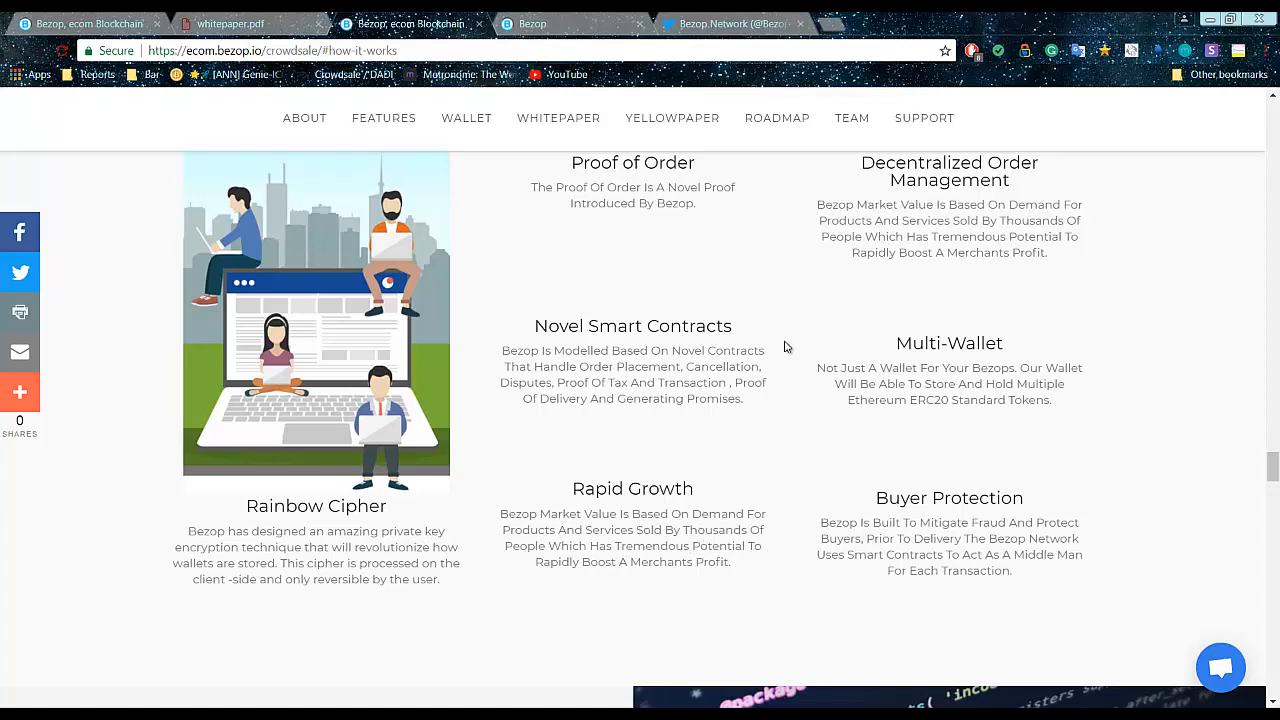
scroll(785, 347, "down", 10)
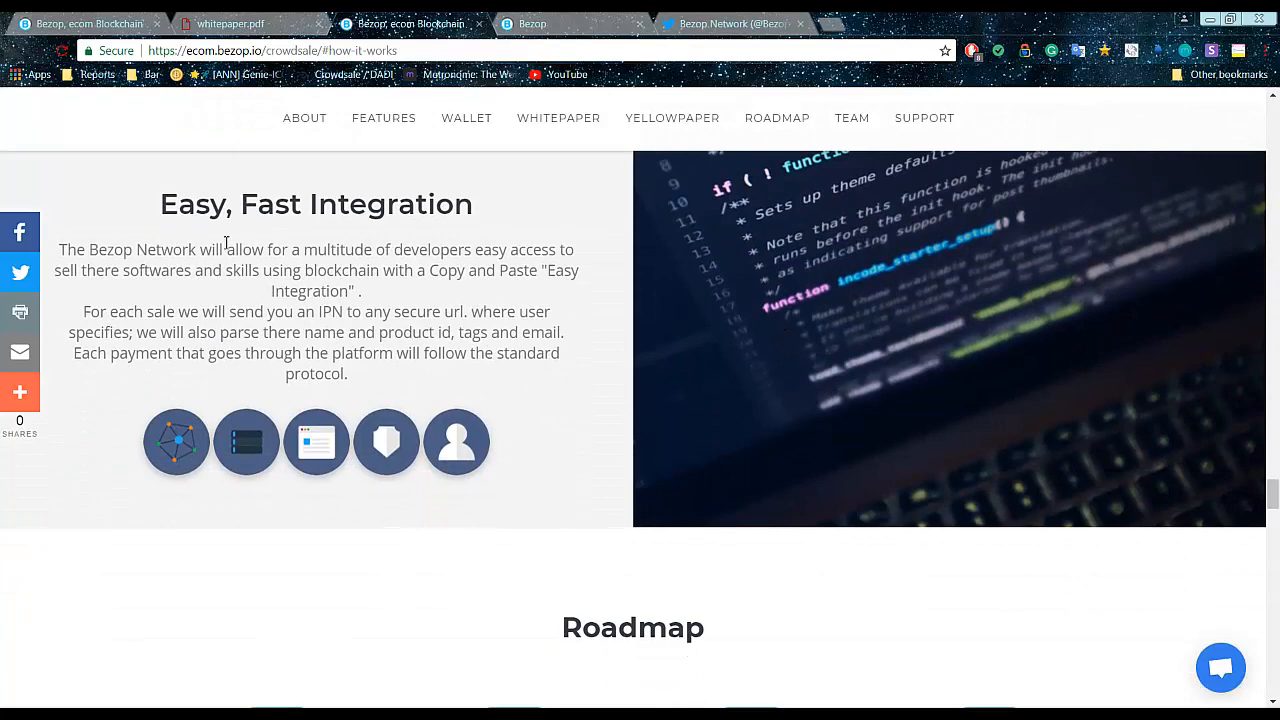
scroll(800, 536, "down", 5)
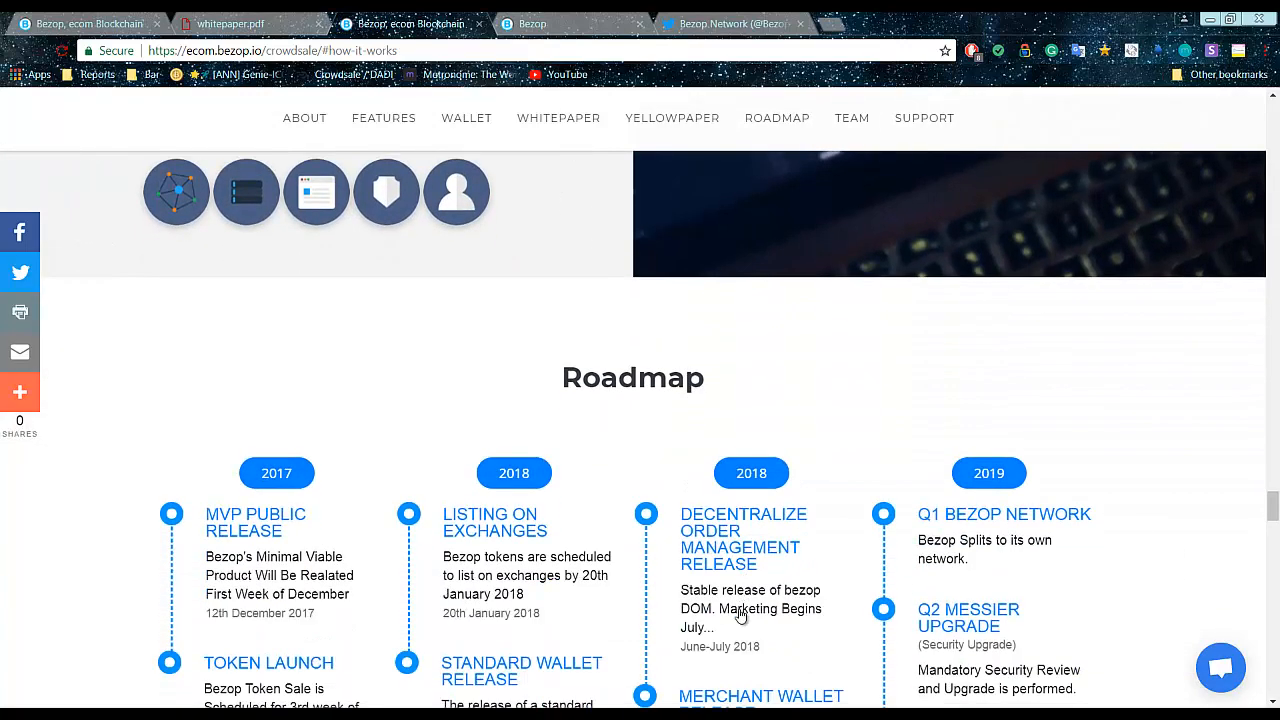
scroll(800, 536, "down", 5)
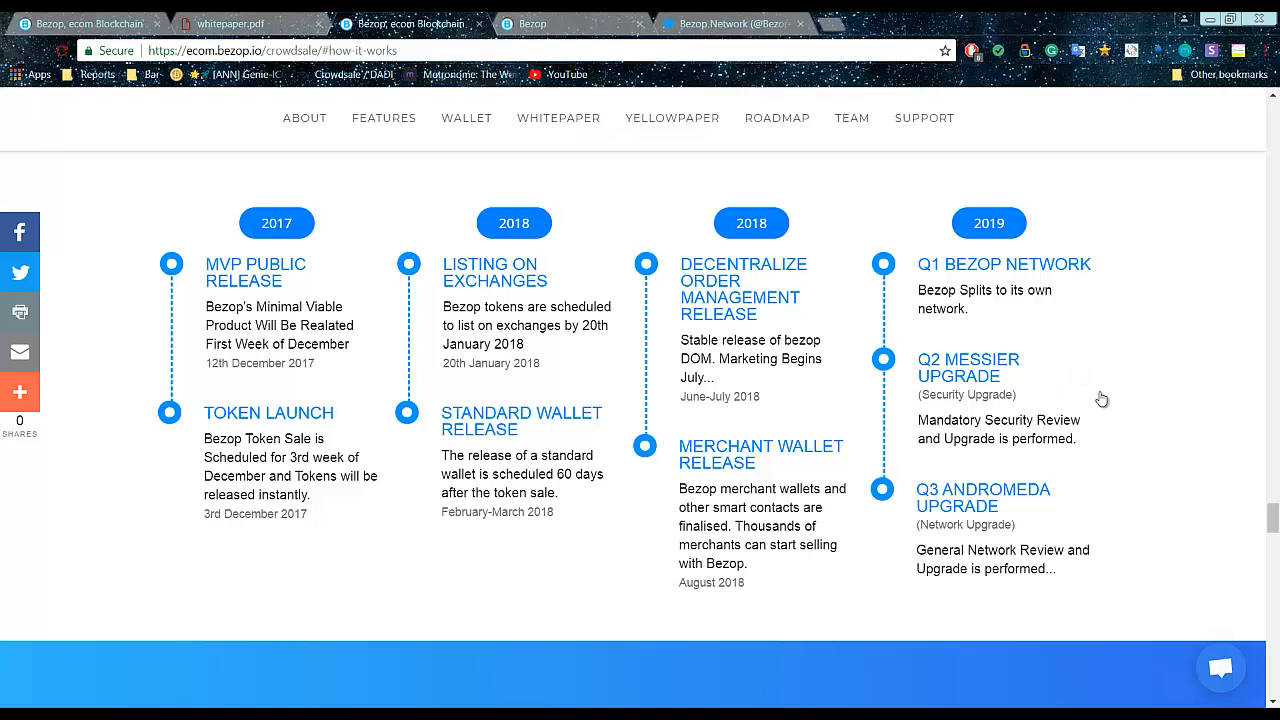
scroll(1030, 318, "down", 1)
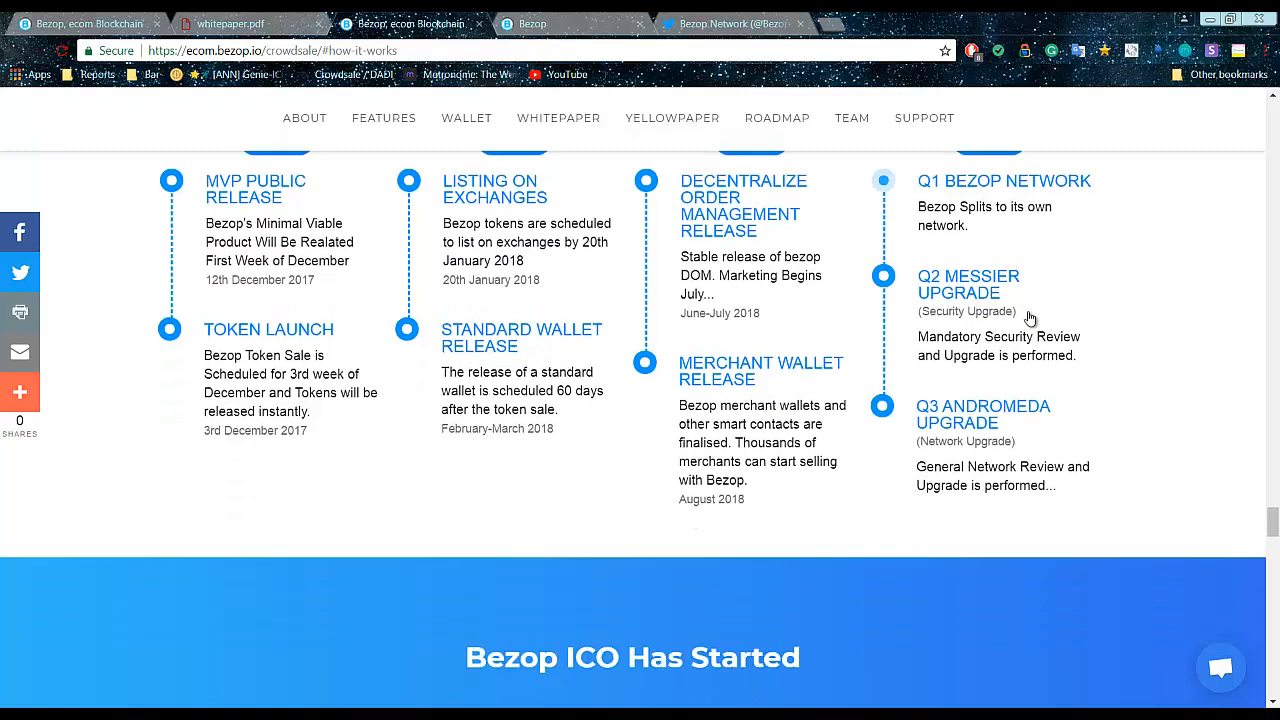
scroll(1038, 470, "down", 2)
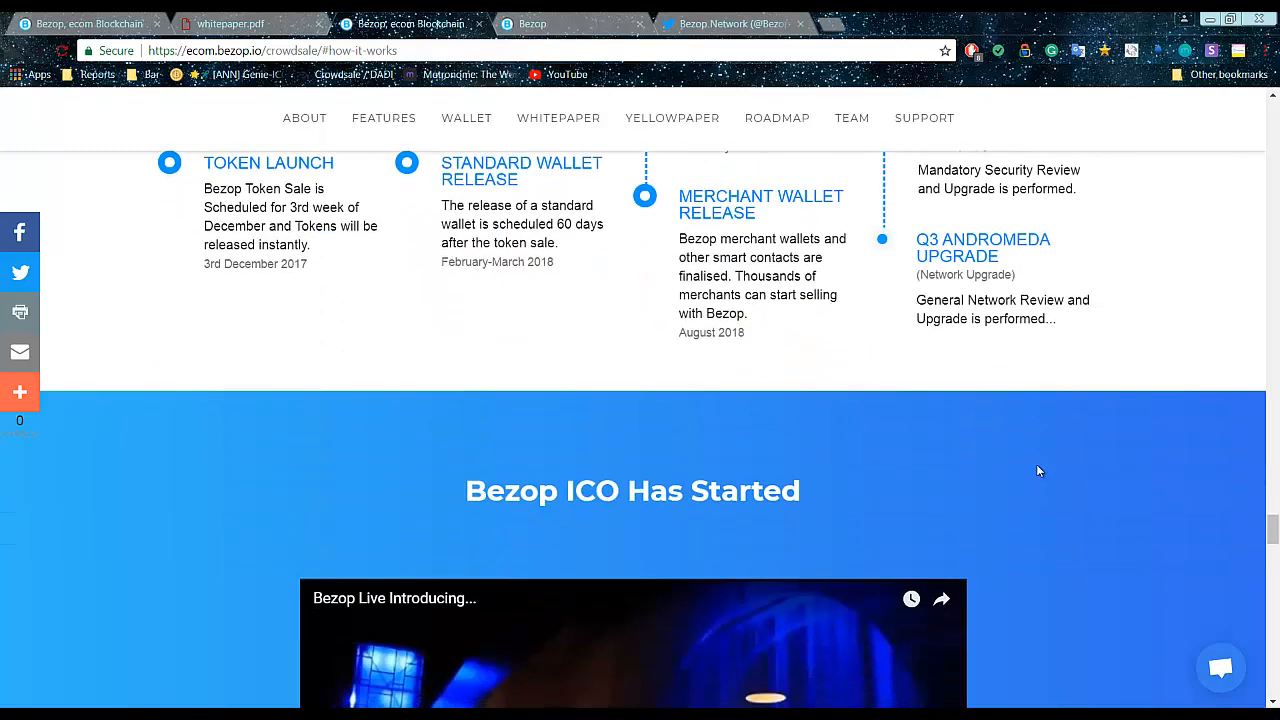
scroll(1038, 470, "down", 3)
scroll(1004, 400, "down", 5)
scroll(980, 404, "down", 5)
scroll(980, 421, "down", 4)
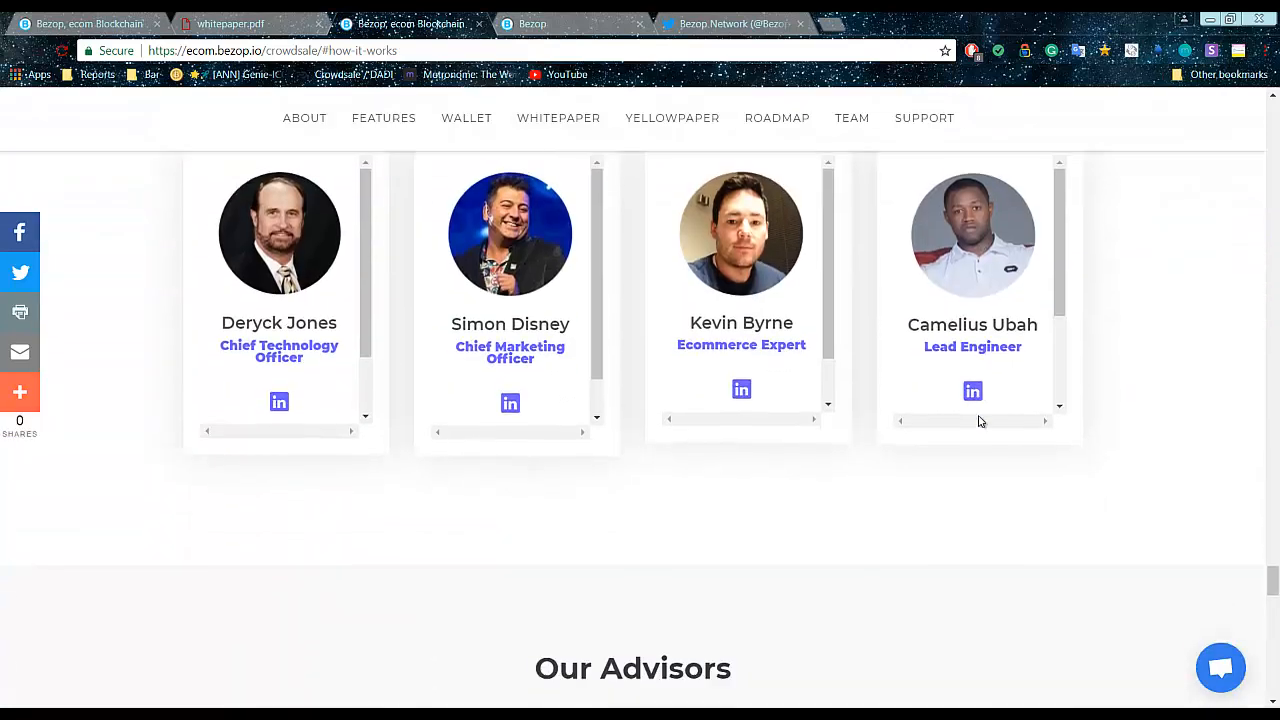
scroll(980, 421, "down", 4)
scroll(958, 435, "down", 3)
Close the token sale welcome page and switch to the Bezop whitepaper PDF
left_click(532, 23)
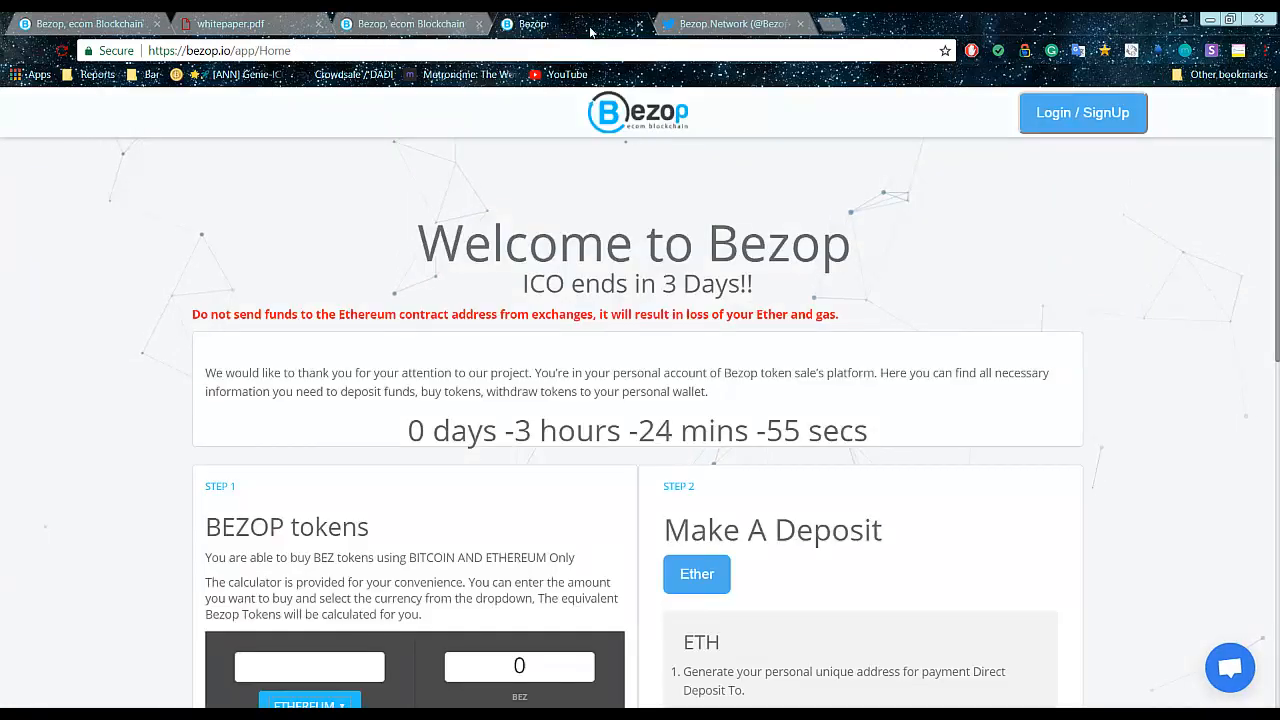
left_click(730, 23)
left_click(230, 23)
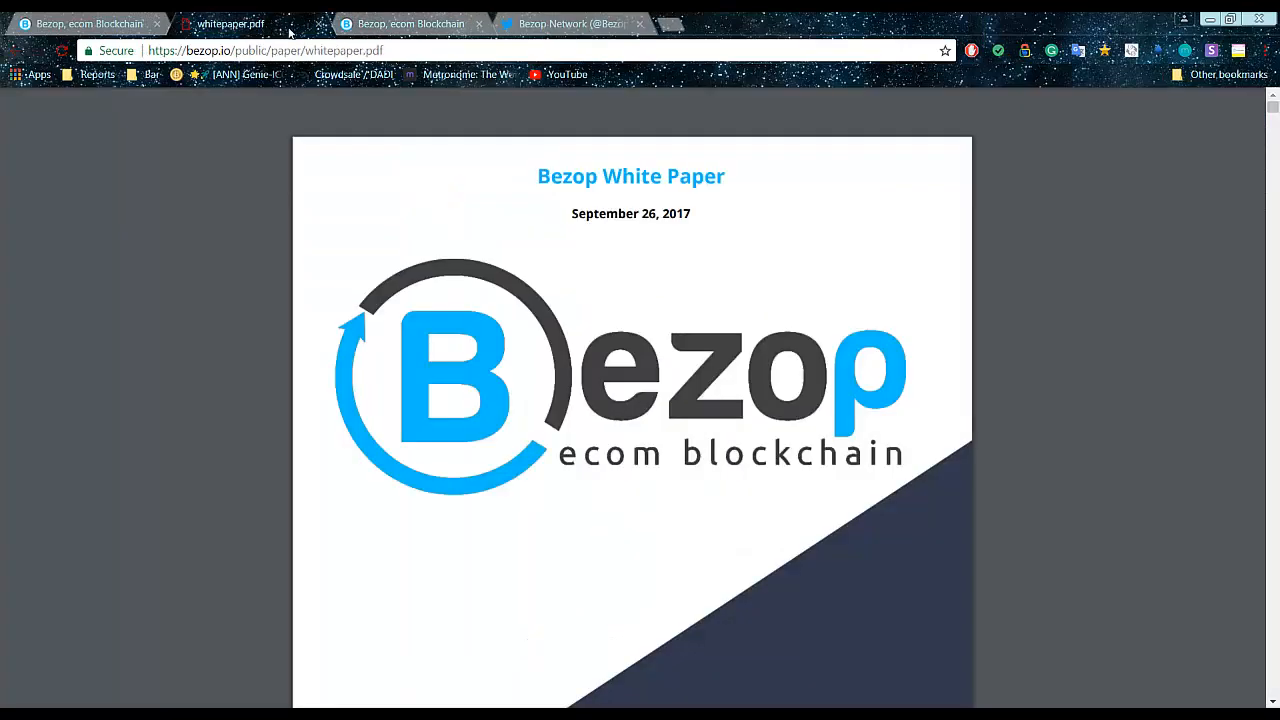
scroll(599, 363, "down", 5)
scroll(599, 363, "down", 5)
scroll(596, 377, "down", 5)
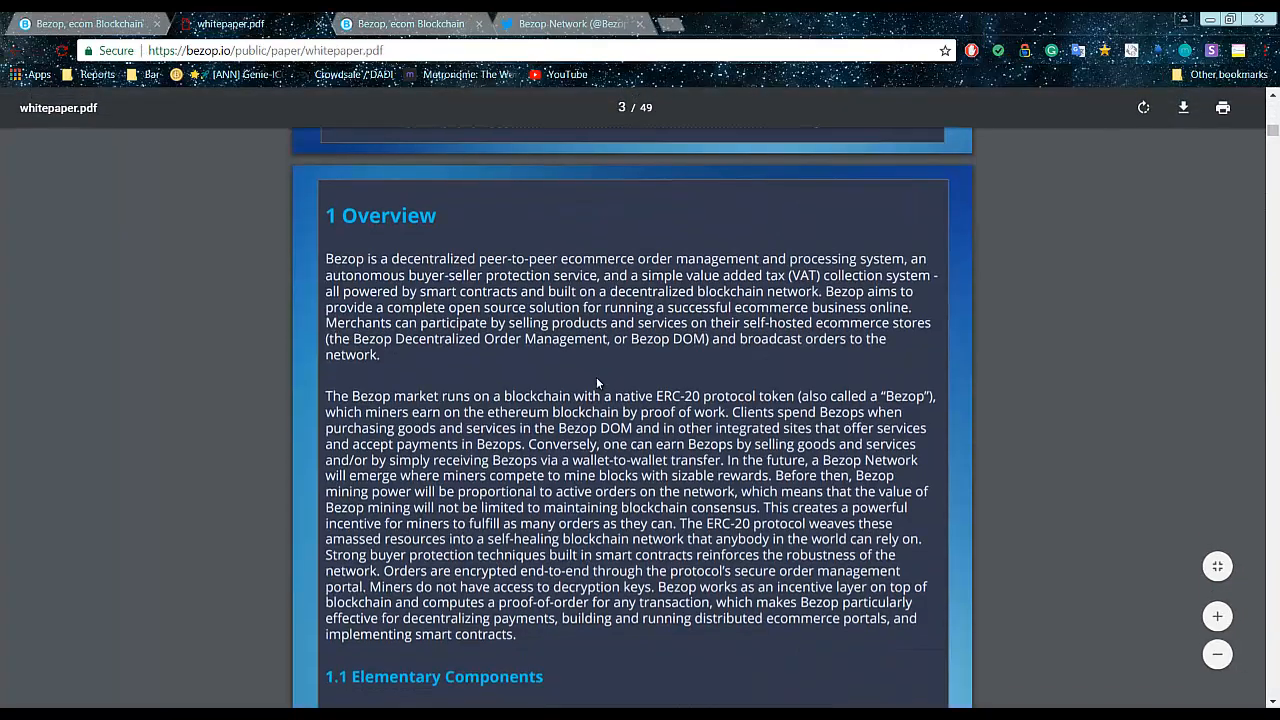
scroll(596, 377, "down", 5)
scroll(596, 377, "down", 5)
scroll(596, 377, "down", 3)
scroll(596, 377, "down", 5)
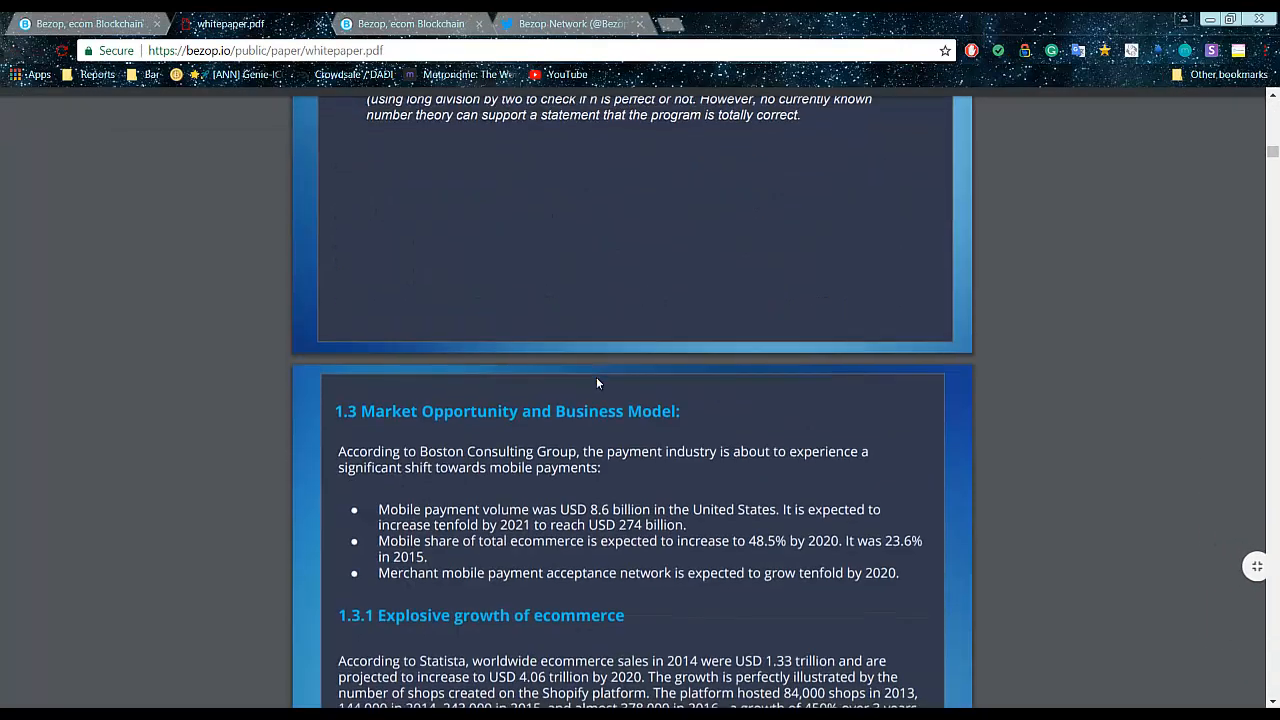
scroll(596, 377, "down", 5)
scroll(596, 377, "down", 2)
scroll(596, 377, "down", 2)
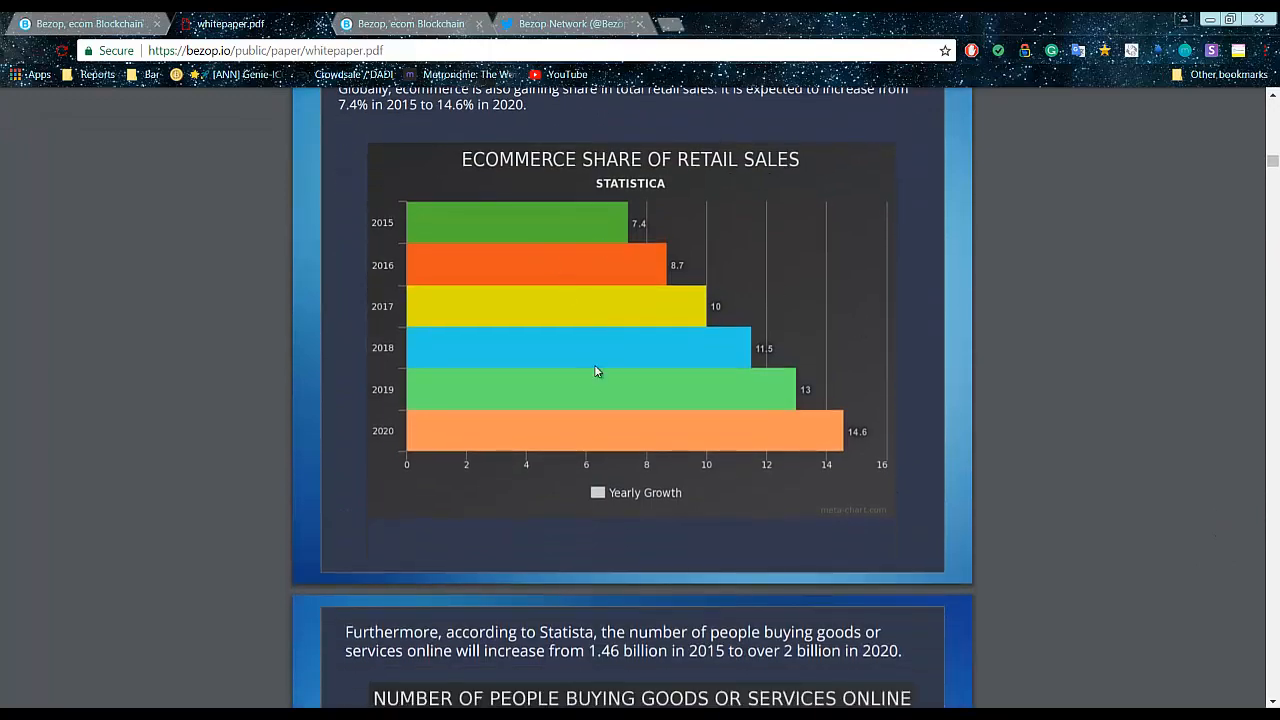
scroll(596, 371, "up", 3)
scroll(604, 374, "up", 4)
scroll(604, 374, "down", 4)
scroll(604, 374, "down", 3)
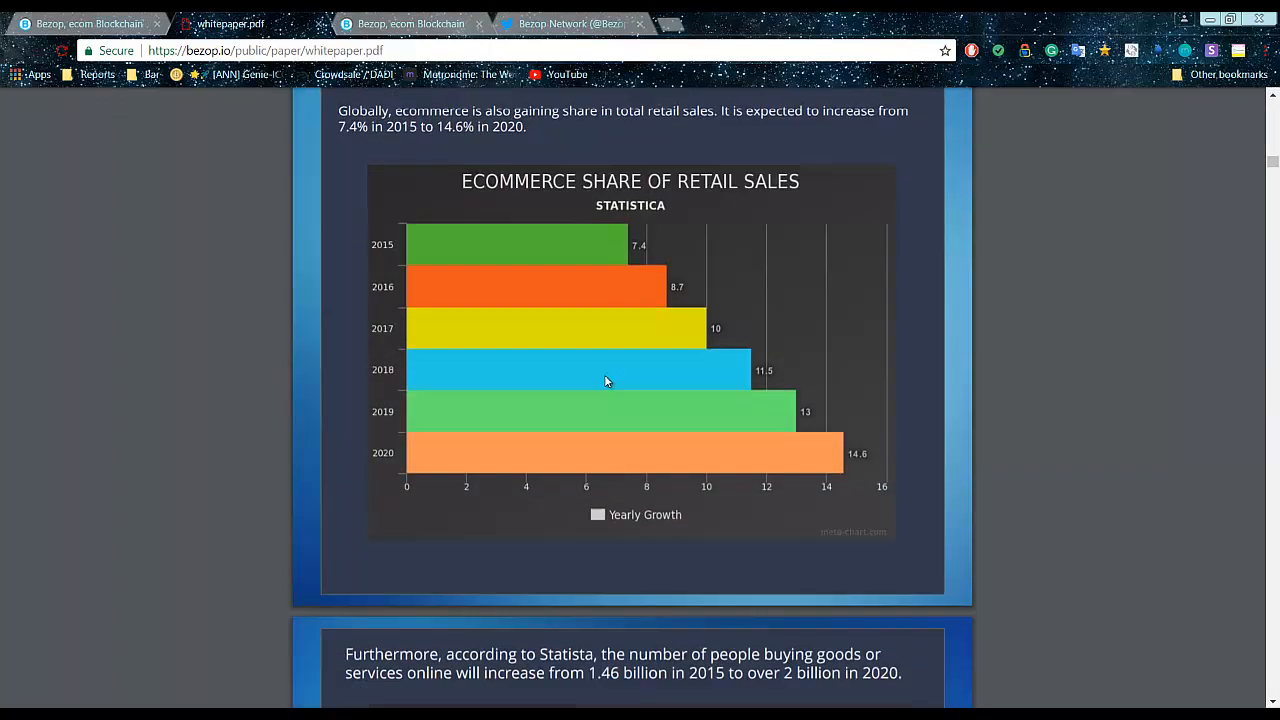
scroll(604, 379, "down", 5)
scroll(606, 377, "down", 5)
scroll(606, 377, "down", 5)
scroll(608, 392, "down", 3)
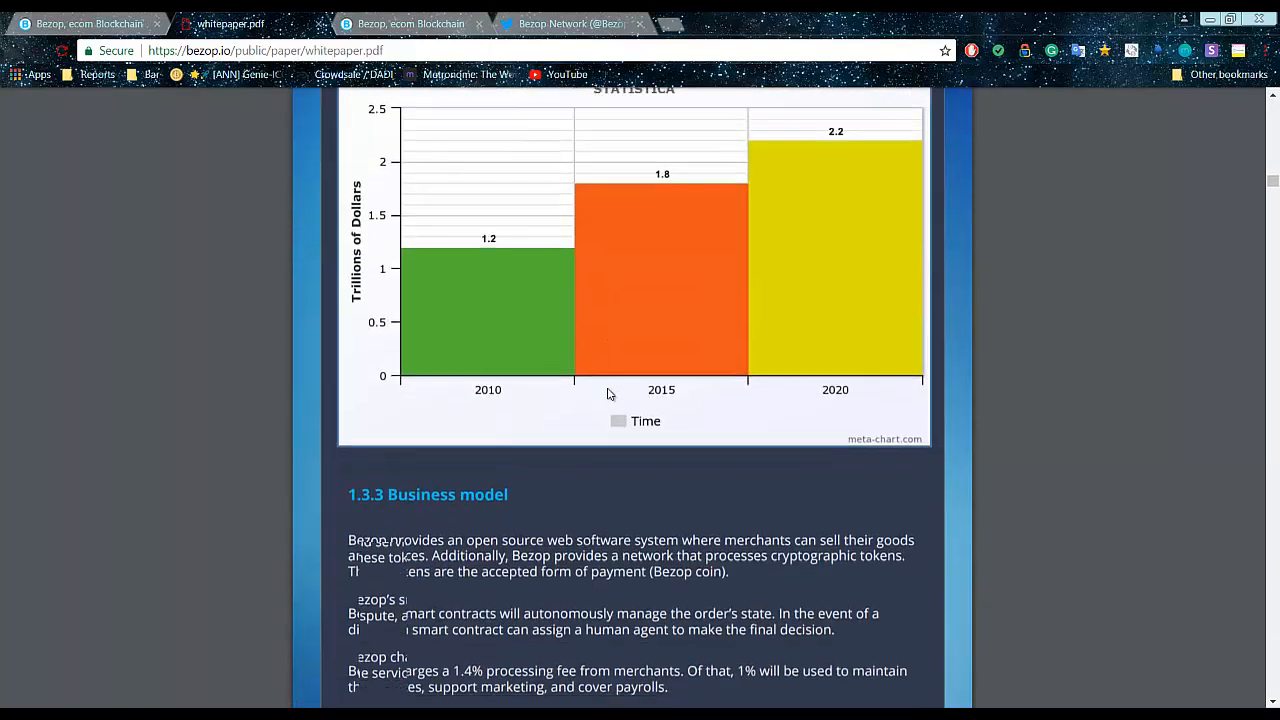
scroll(608, 392, "down", 5)
scroll(608, 392, "down", 5)
scroll(610, 395, "down", 5)
scroll(615, 402, "down", 3)
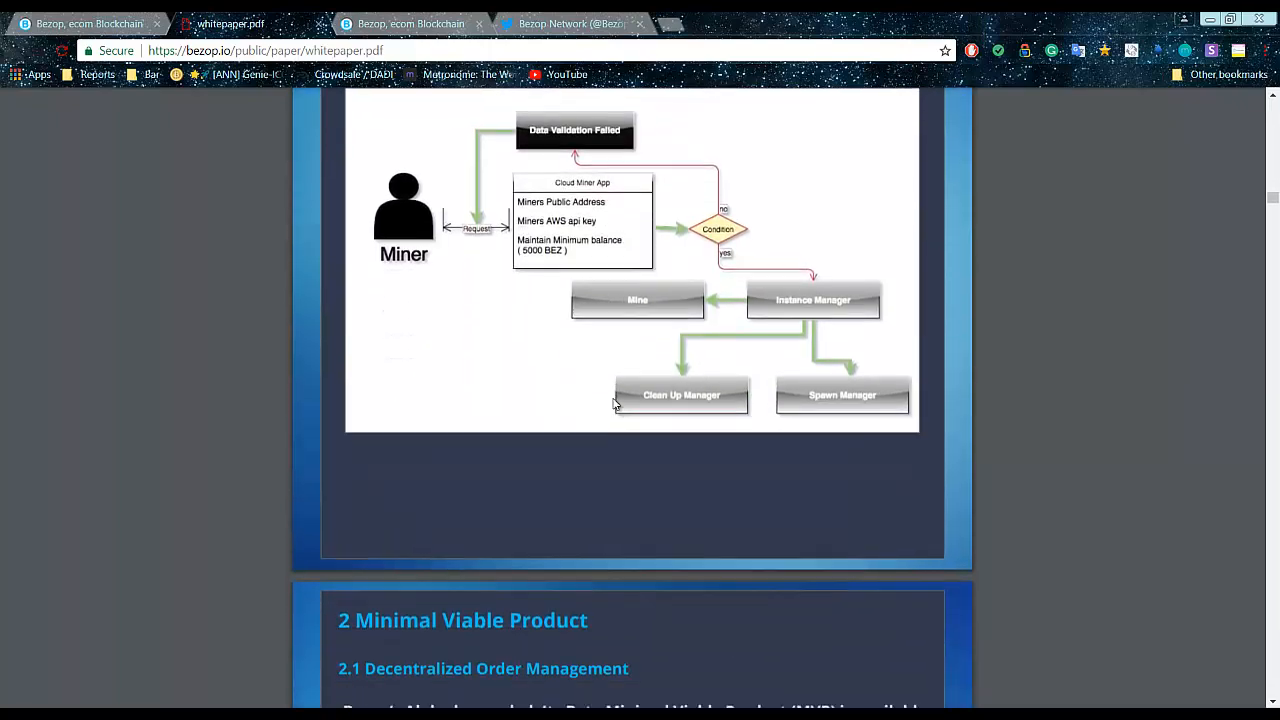
scroll(615, 402, "down", 5)
scroll(617, 486, "down", 5)
scroll(617, 486, "down", 3)
scroll(647, 488, "down", 3)
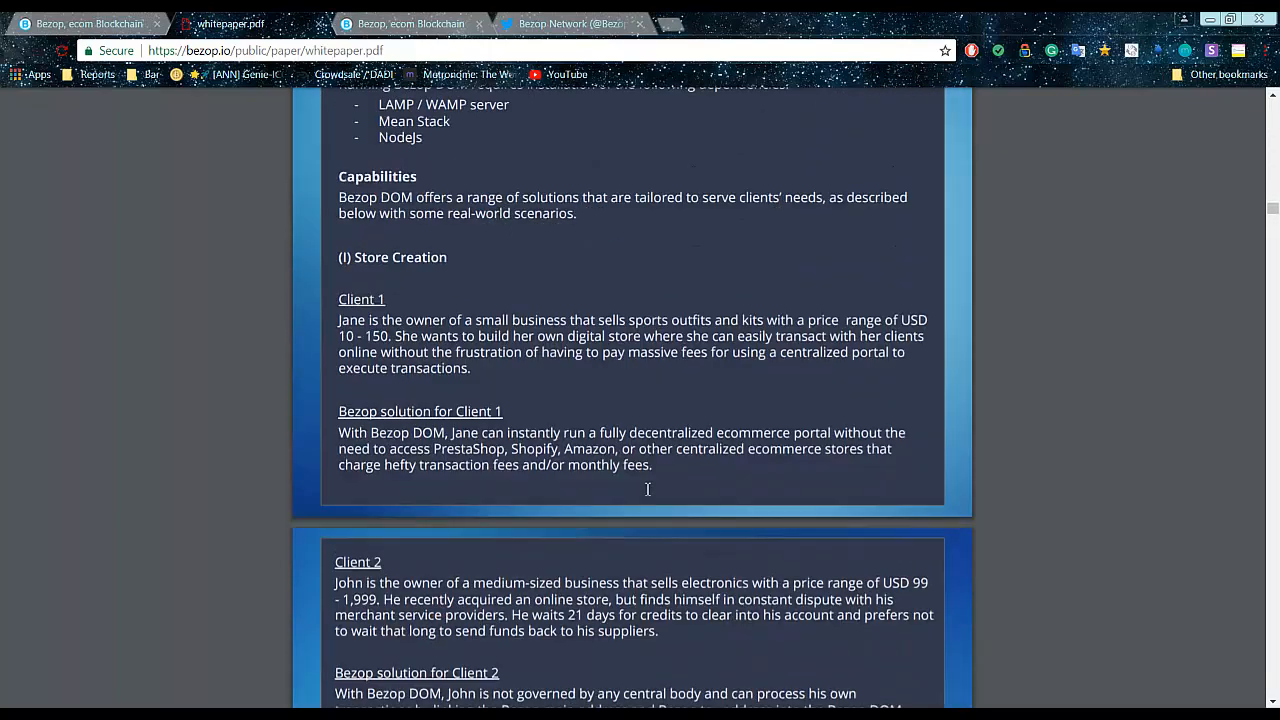
scroll(647, 488, "up", 2)
scroll(647, 488, "down", 1)
scroll(647, 488, "down", 5)
scroll(649, 494, "down", 5)
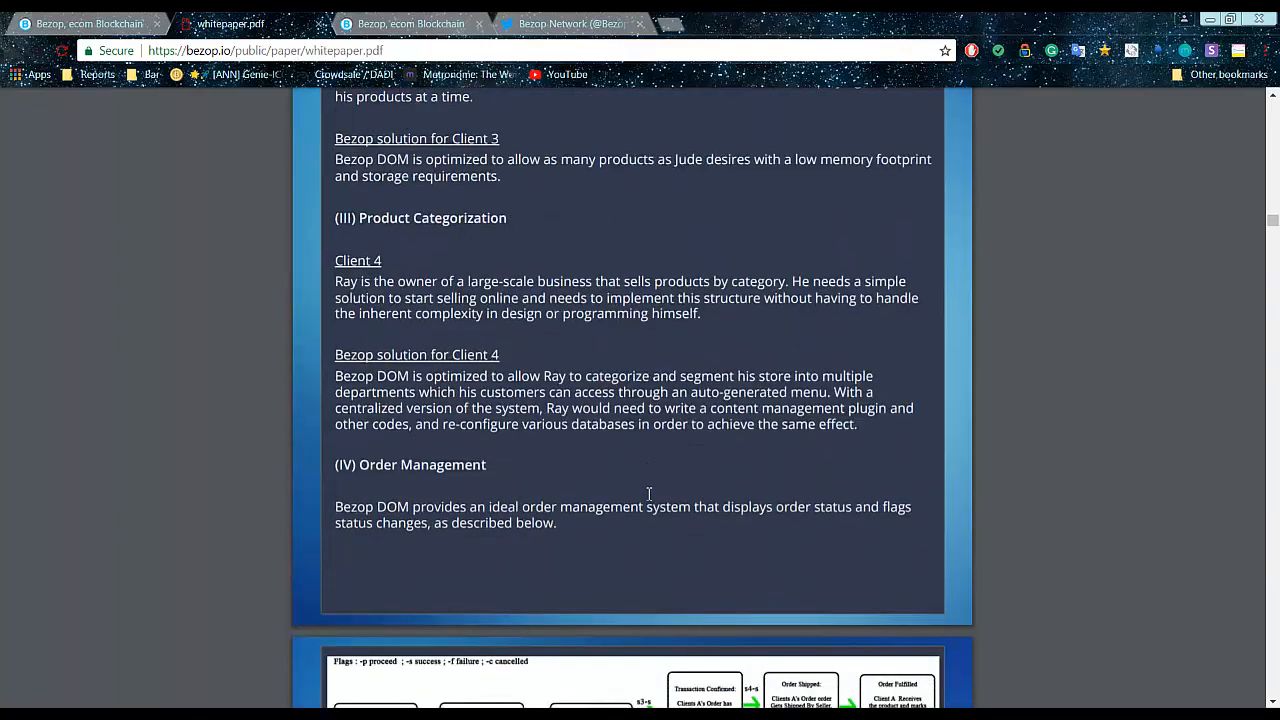
scroll(649, 494, "up", 2)
scroll(649, 494, "down", 5)
scroll(646, 494, "down", 5)
scroll(633, 513, "down", 4)
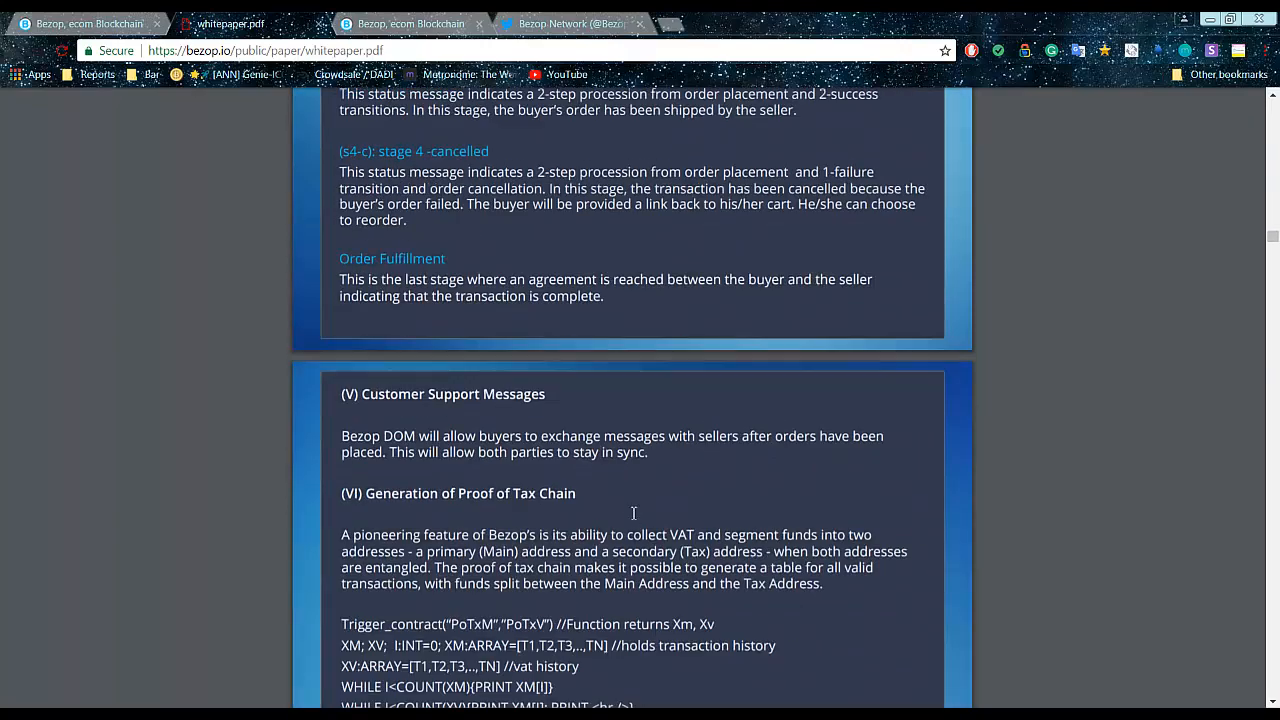
scroll(633, 513, "down", 5)
scroll(633, 513, "down", 5)
scroll(629, 514, "down", 2)
scroll(627, 517, "down", 5)
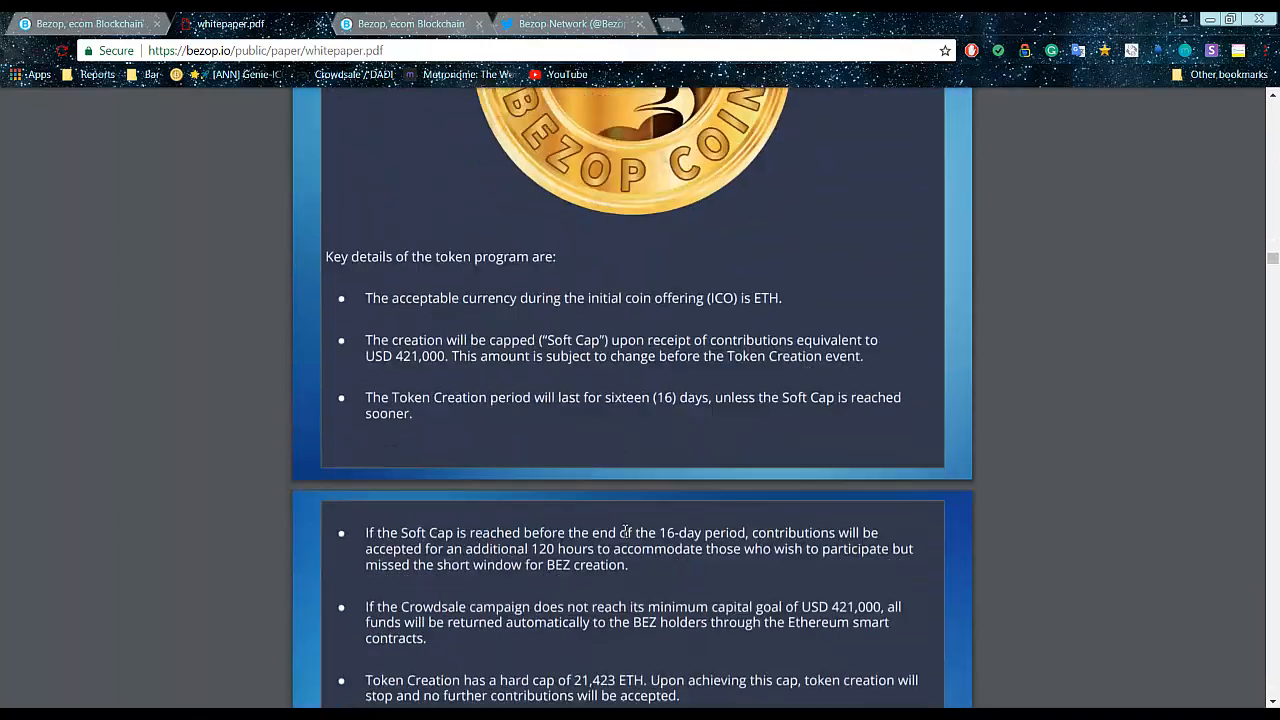
scroll(626, 530, "down", 5)
scroll(626, 530, "down", 5)
scroll(624, 531, "down", 5)
scroll(624, 531, "down", 4)
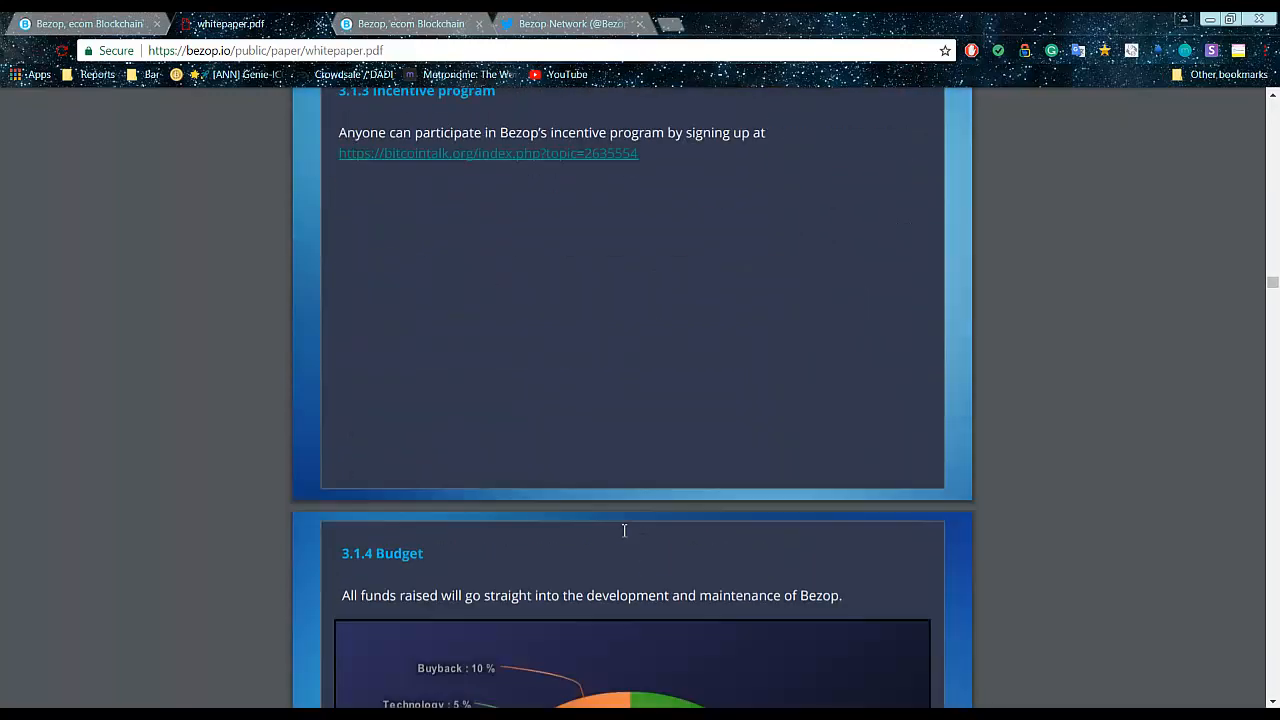
scroll(624, 531, "down", 5)
scroll(624, 531, "down", 6)
scroll(640, 540, "down", 6)
scroll(656, 547, "down", 5)
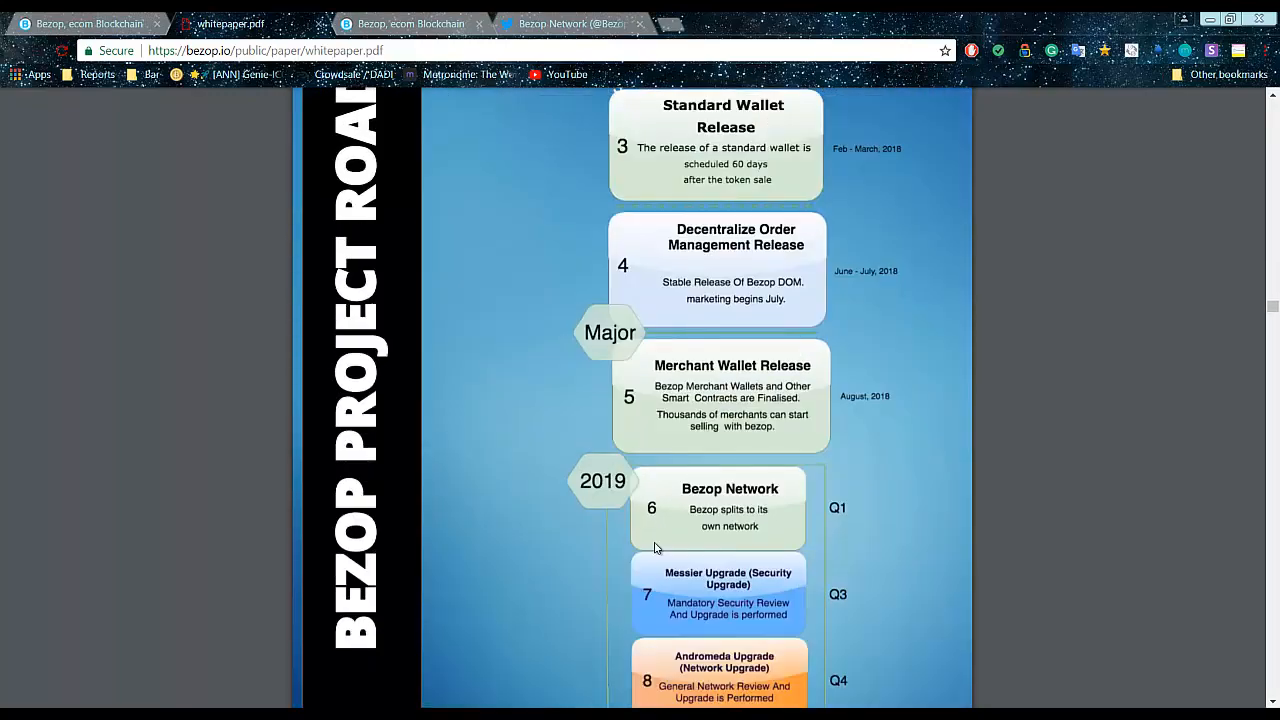
scroll(656, 547, "down", 6)
scroll(656, 547, "down", 6)
scroll(656, 547, "down", 5)
scroll(656, 547, "down", 5)
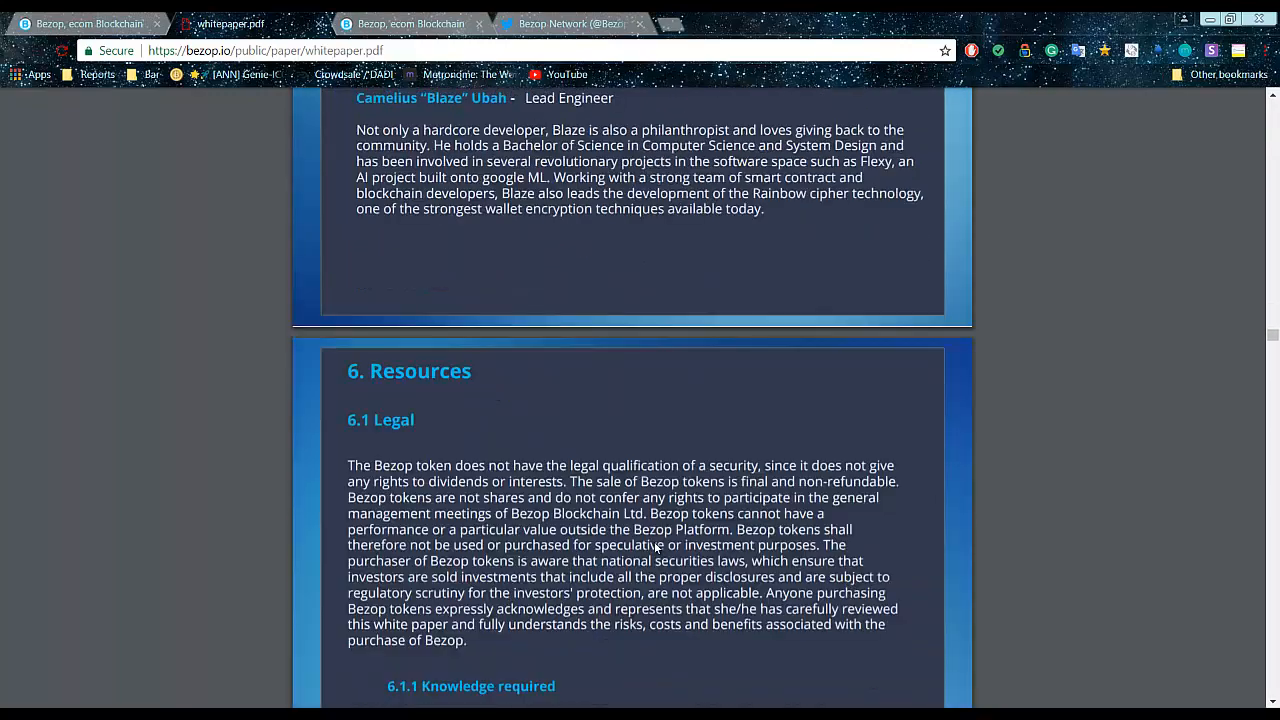
scroll(656, 547, "down", 6)
scroll(656, 547, "down", 6)
scroll(656, 547, "down", 5)
scroll(656, 547, "down", 5)
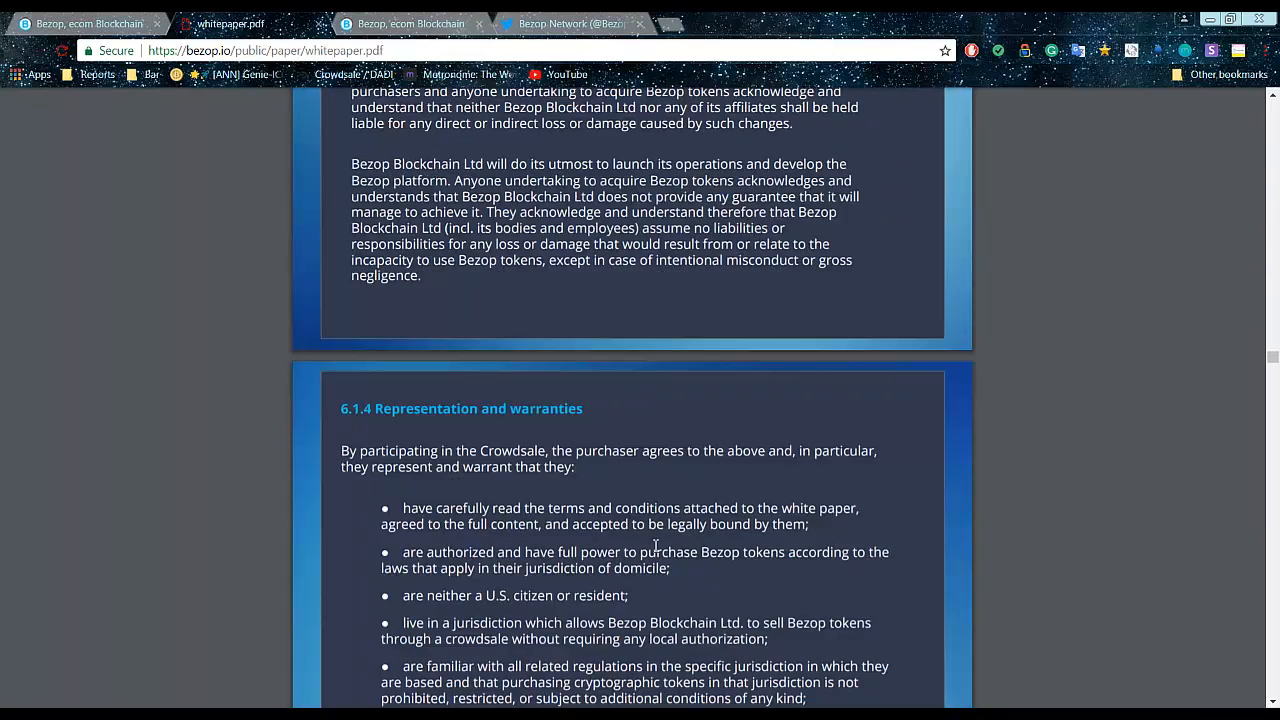
scroll(656, 547, "down", 6)
scroll(682, 547, "down", 6)
scroll(688, 547, "down", 5)
scroll(688, 550, "down", 5)
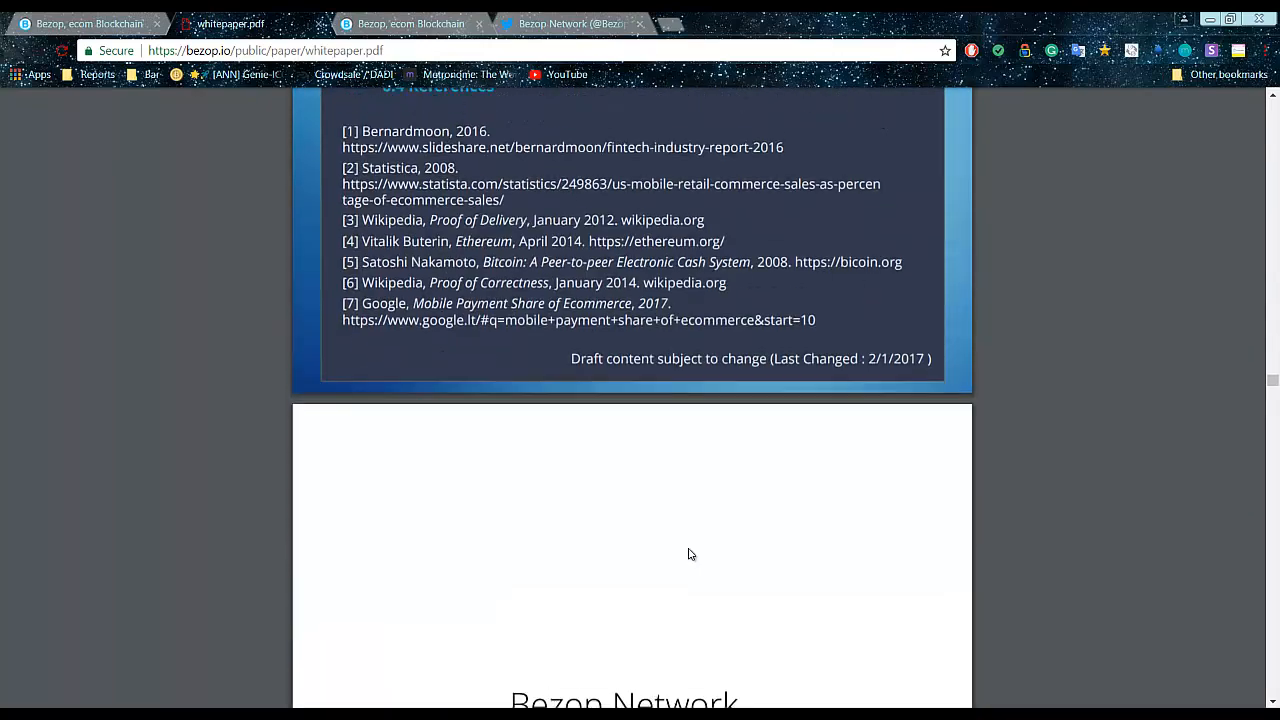
scroll(690, 554, "down", 5)
scroll(690, 554, "down", 3)
scroll(690, 554, "down", 4)
scroll(688, 555, "up", 8)
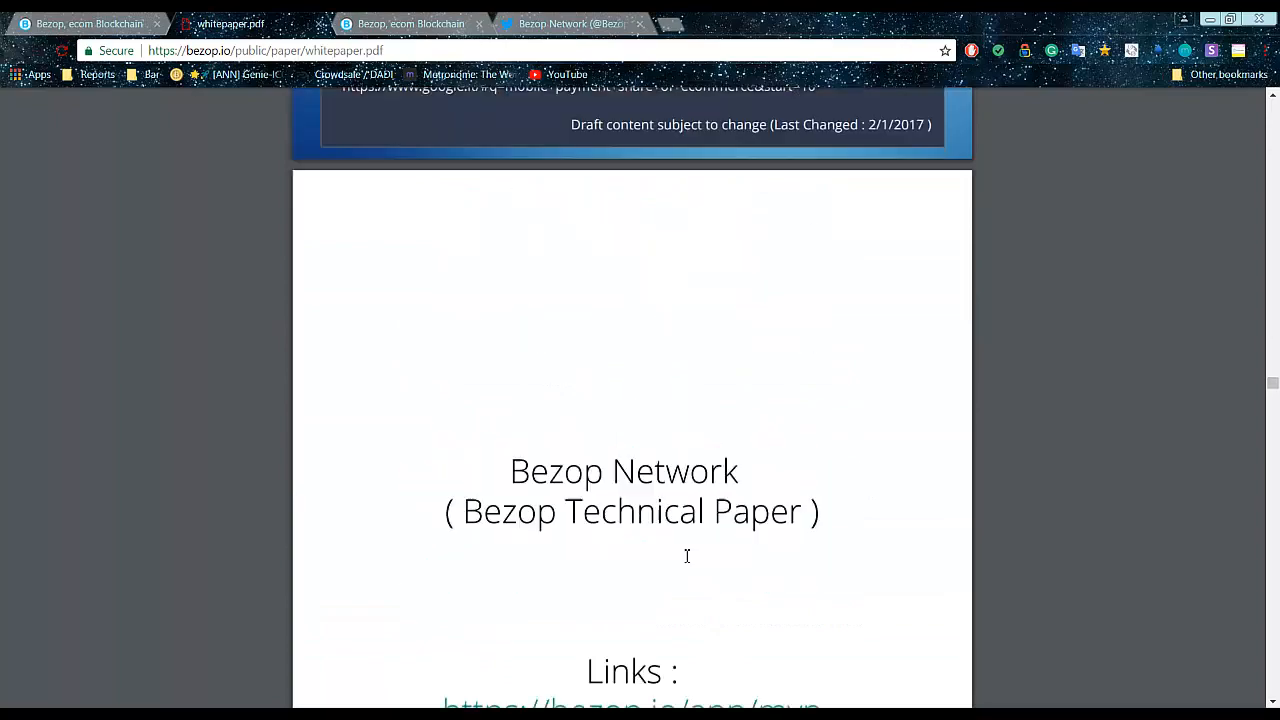
scroll(687, 556, "up", 1)
scroll(698, 550, "down", 8)
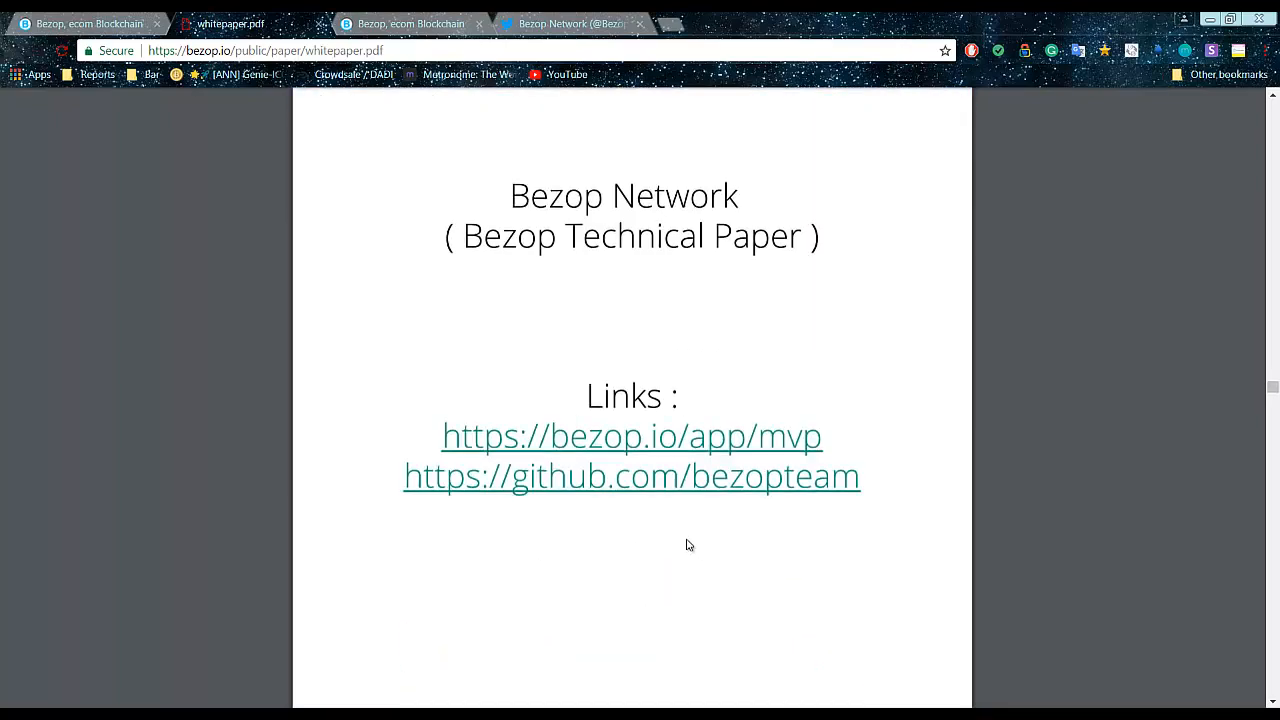
scroll(590, 494, "down", 2)
scroll(590, 494, "down", 8)
scroll(589, 494, "down", 6)
scroll(590, 494, "down", 8)
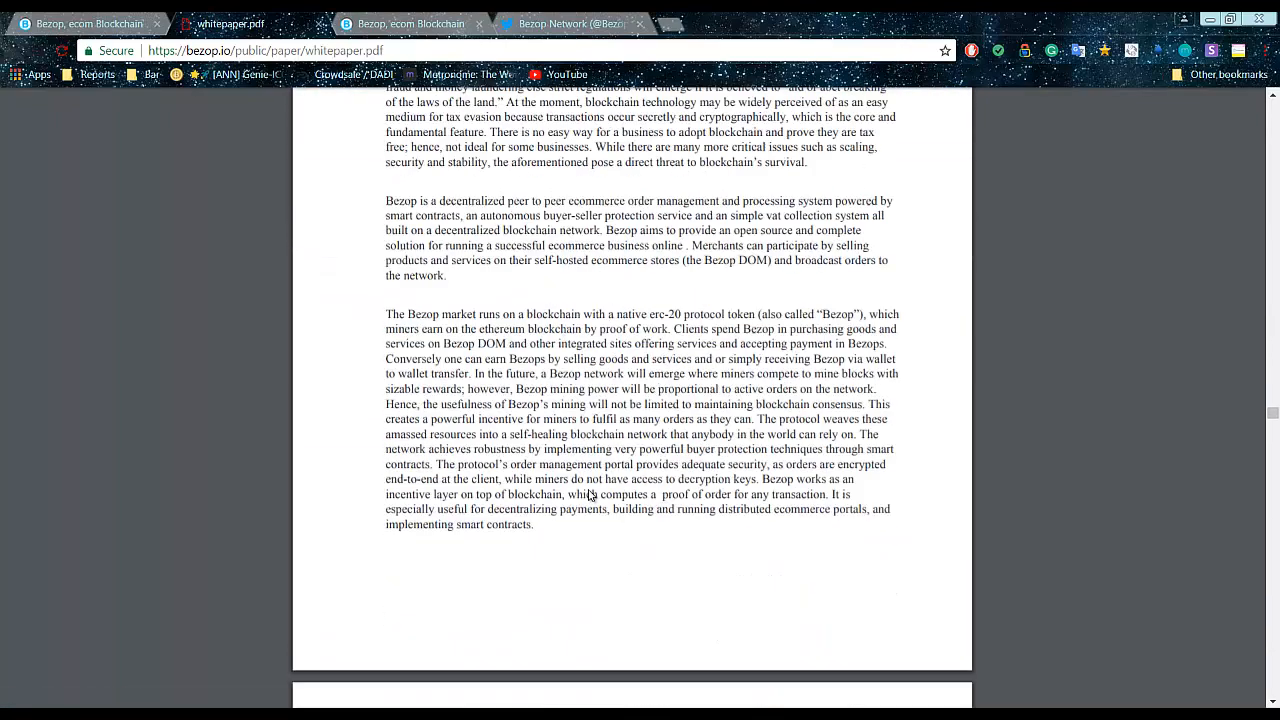
scroll(590, 494, "down", 6)
scroll(590, 494, "down", 5)
scroll(592, 500, "down", 5)
scroll(592, 502, "down", 7)
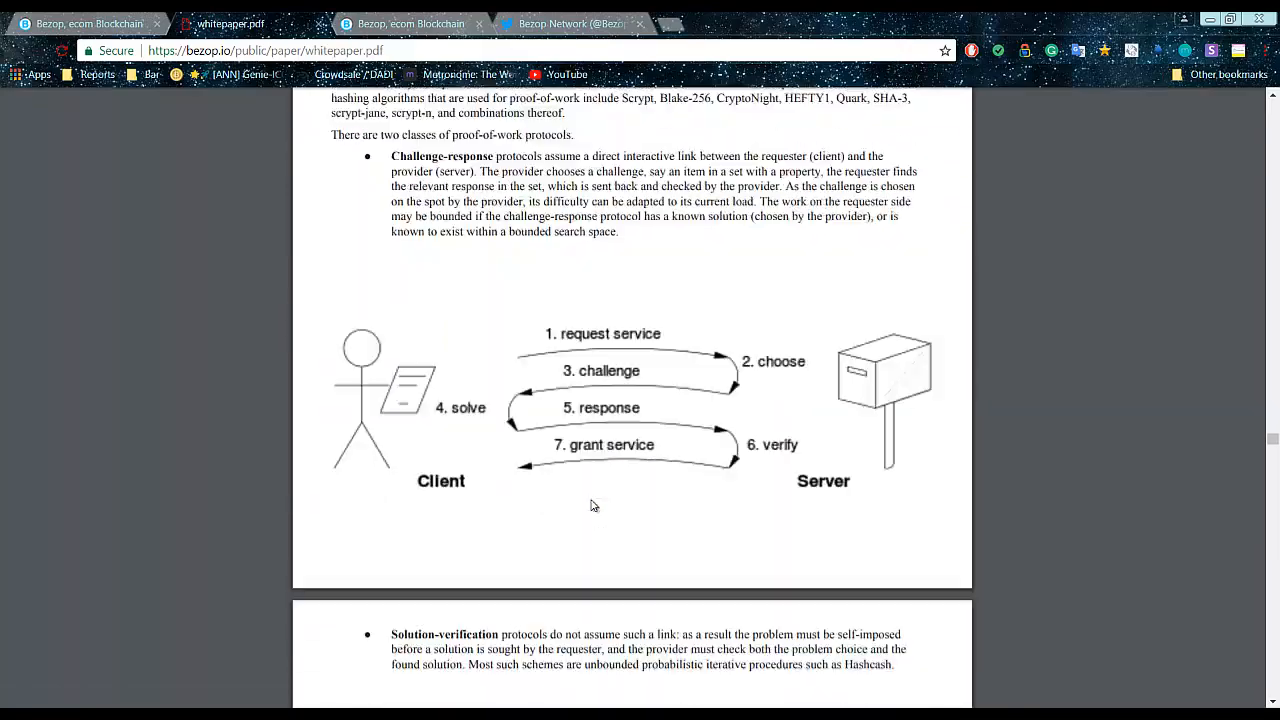
scroll(592, 502, "down", 6)
scroll(620, 495, "down", 7)
scroll(646, 486, "down", 6)
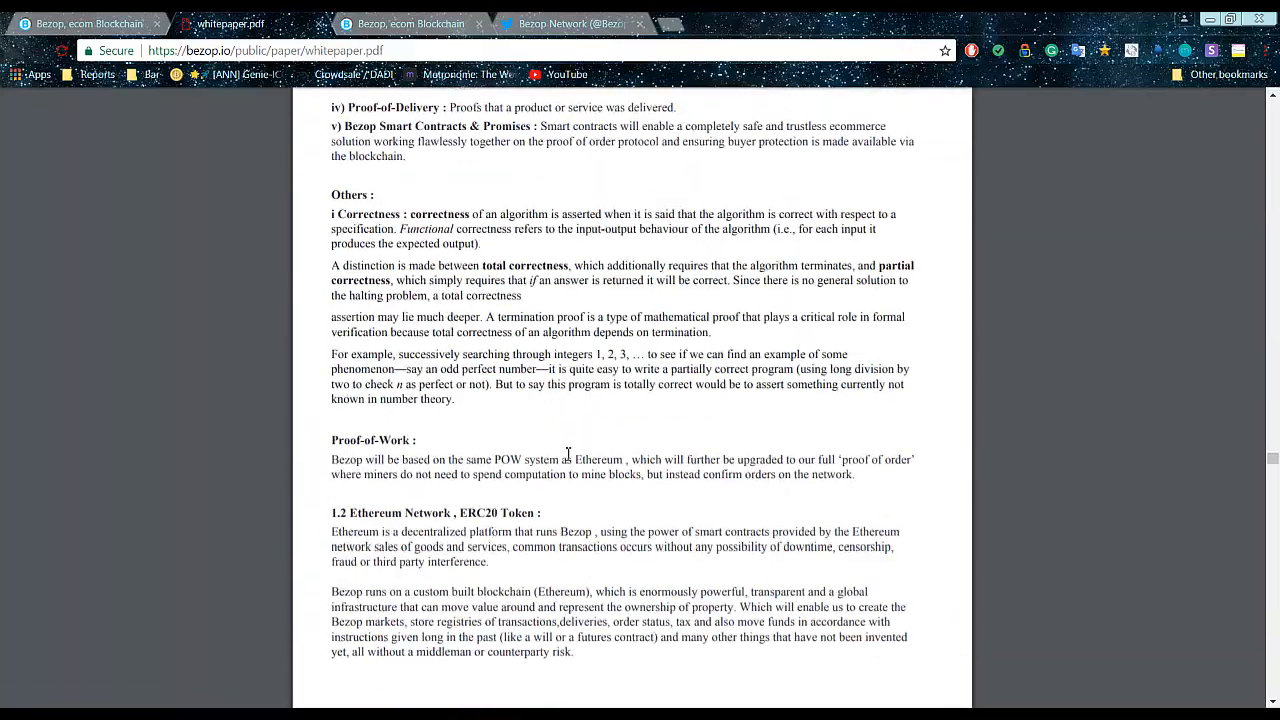
scroll(568, 454, "up", 6)
scroll(568, 454, "up", 8)
scroll(600, 400, "up", 8)
scroll(730, 272, "up", 2)
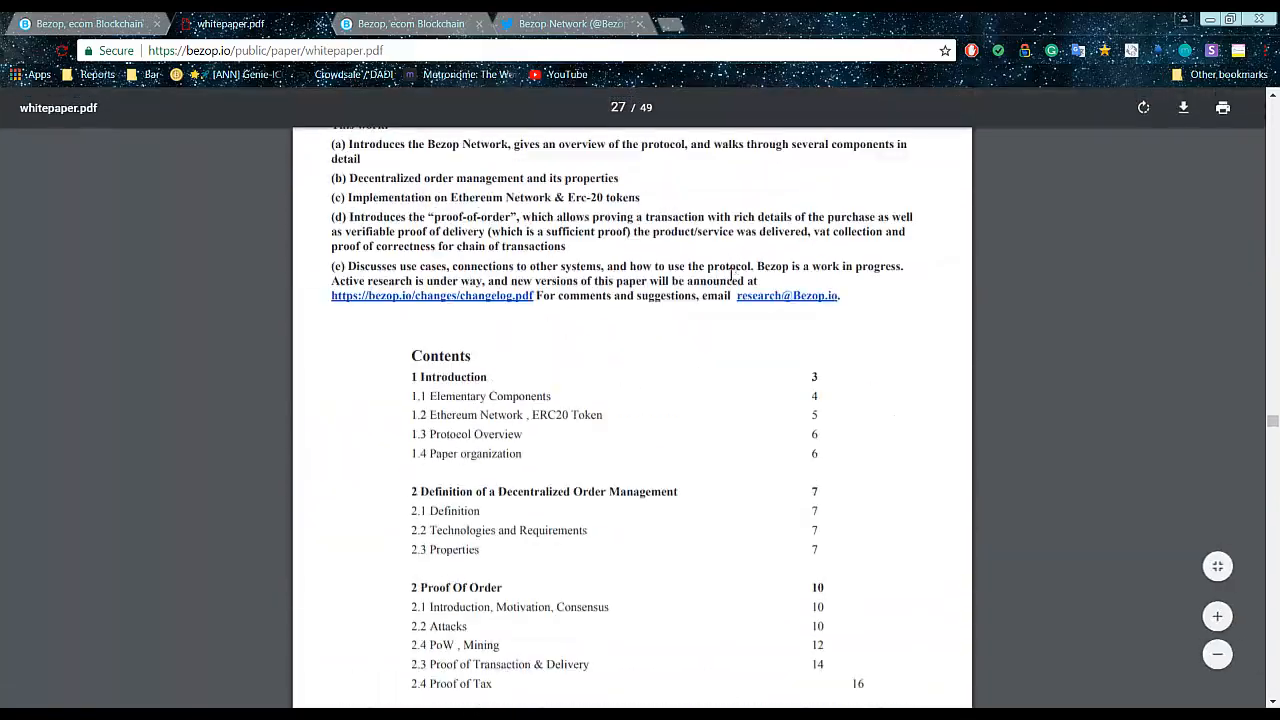
scroll(730, 272, "up", 6)
scroll(660, 340, "up", 6)
scroll(660, 300, "up", 7)
scroll(686, 405, "up", 2)
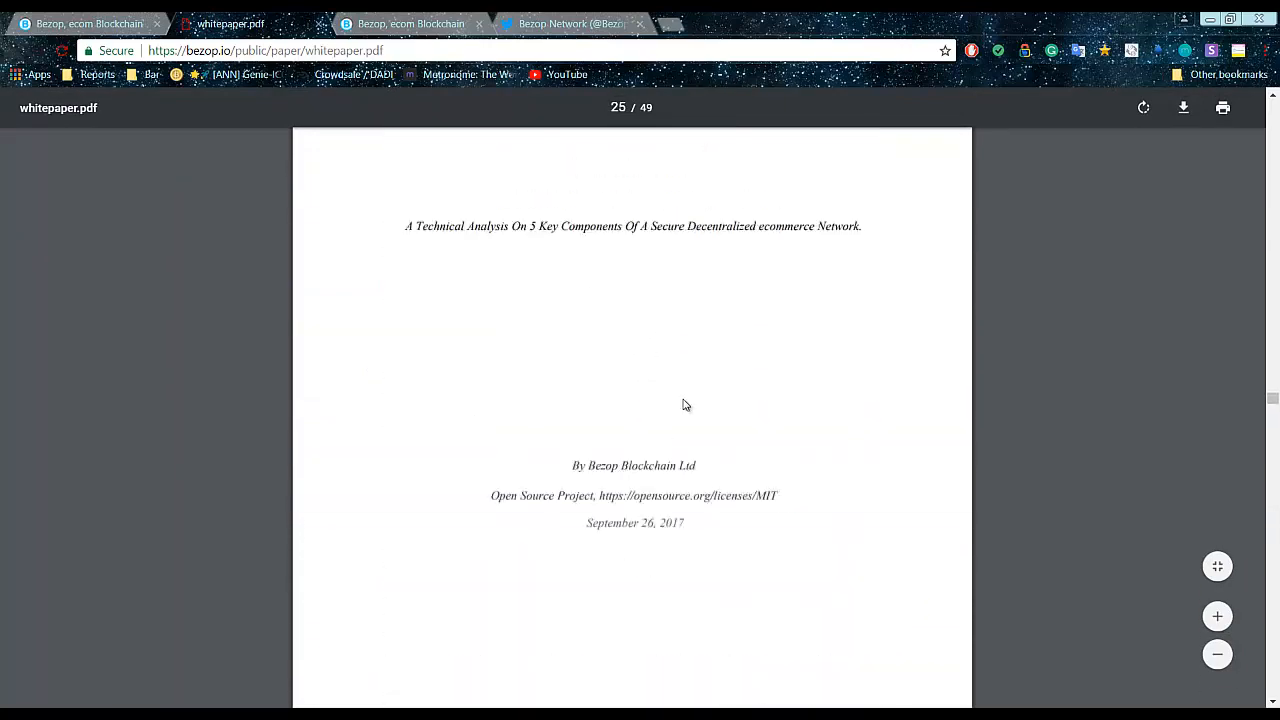
scroll(686, 405, "up", 5)
scroll(340, 370, "up", 2)
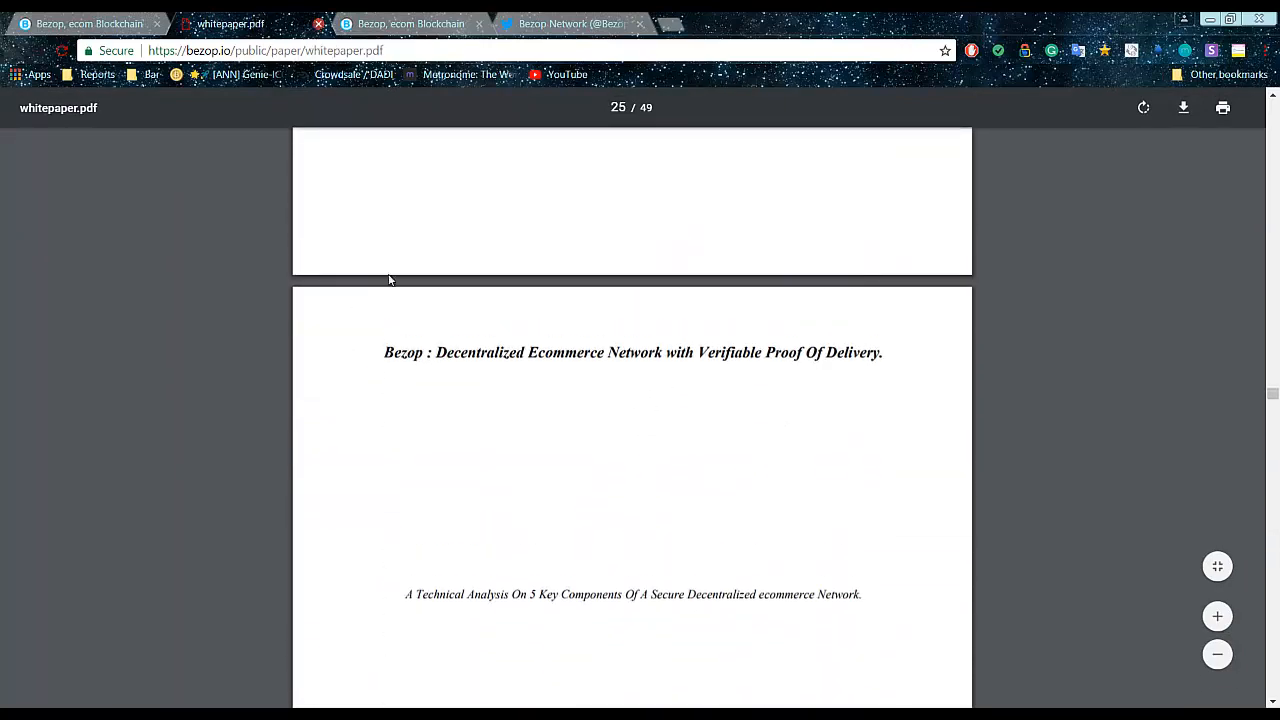
Close the whitepaper to return to the crowdsale page's advisors section
left_click(90, 23)
scroll(440, 500, "down", 3)
scroll(450, 530, "down", 8)
scroll(853, 518, "down", 5)
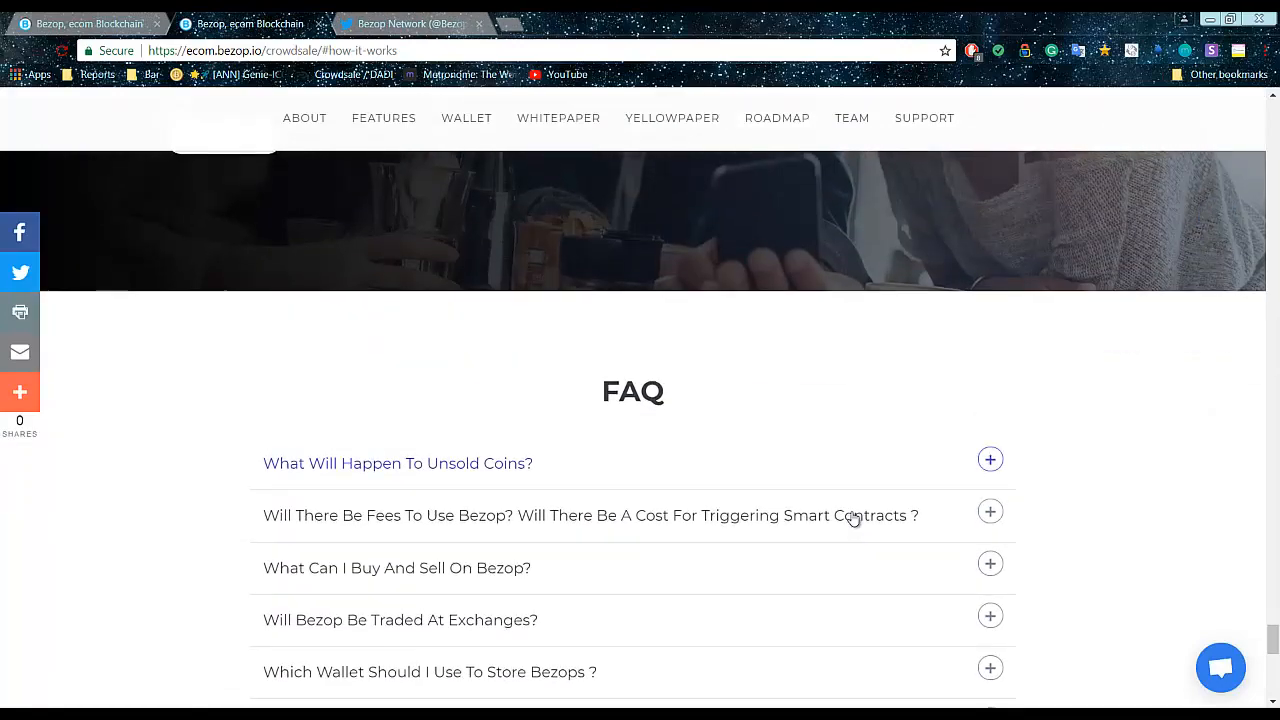
scroll(853, 518, "down", 3)
scroll(800, 540, "down", 4)
scroll(430, 490, "up", 5)
scroll(573, 558, "down", 6)
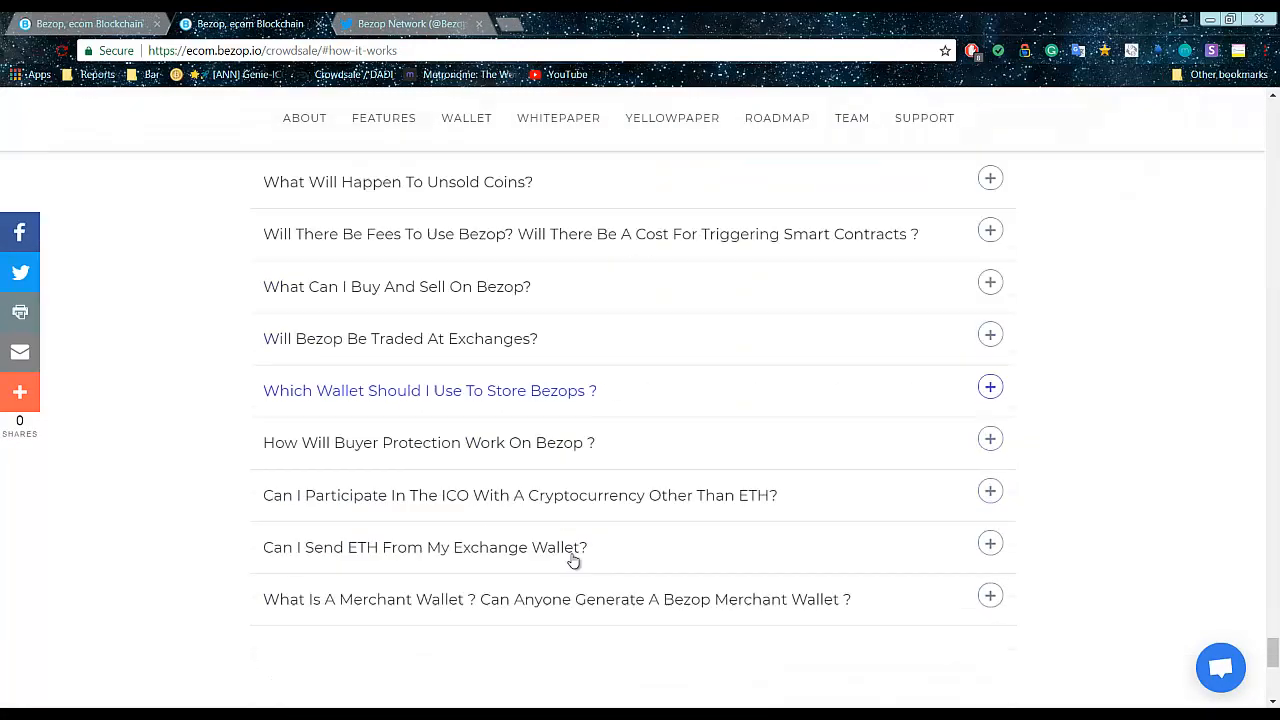
scroll(573, 558, "down", 4)
scroll(430, 500, "up", 5)
scroll(430, 500, "up", 6)
scroll(428, 498, "up", 2)
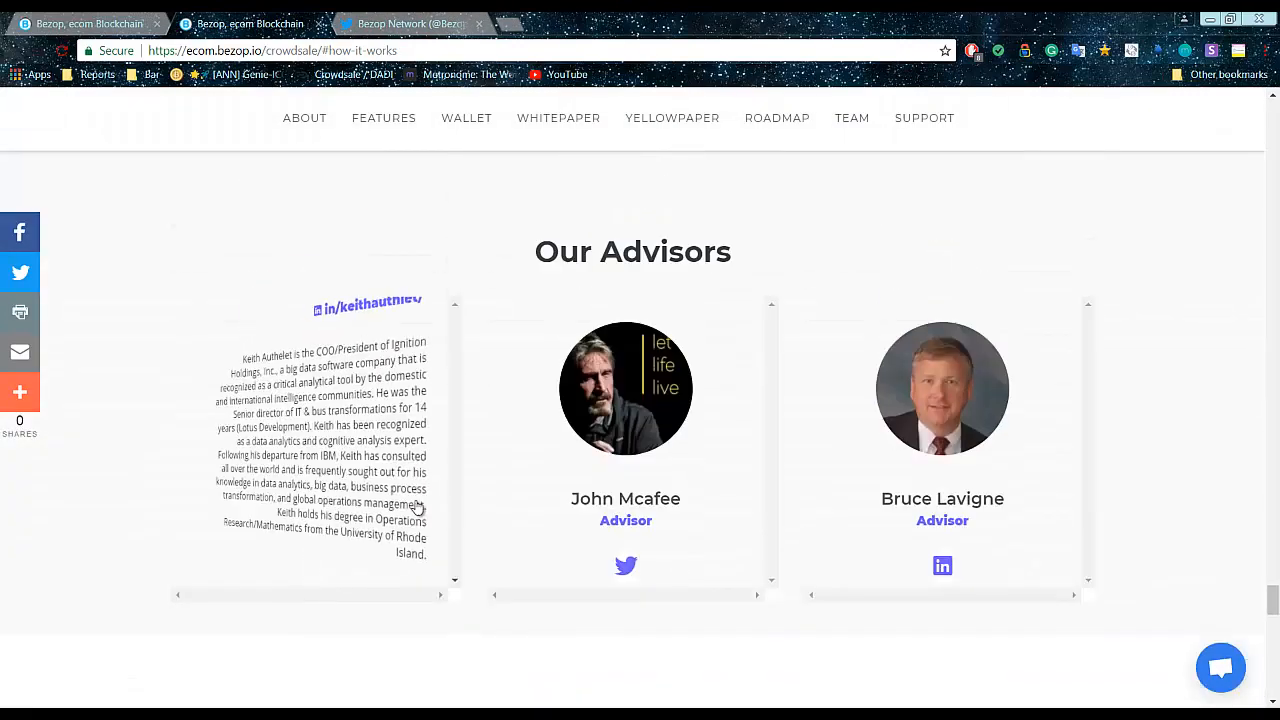
scroll(418, 507, "down", 3)
scroll(960, 310, "up", 6)
scroll(1021, 334, "down", 2)
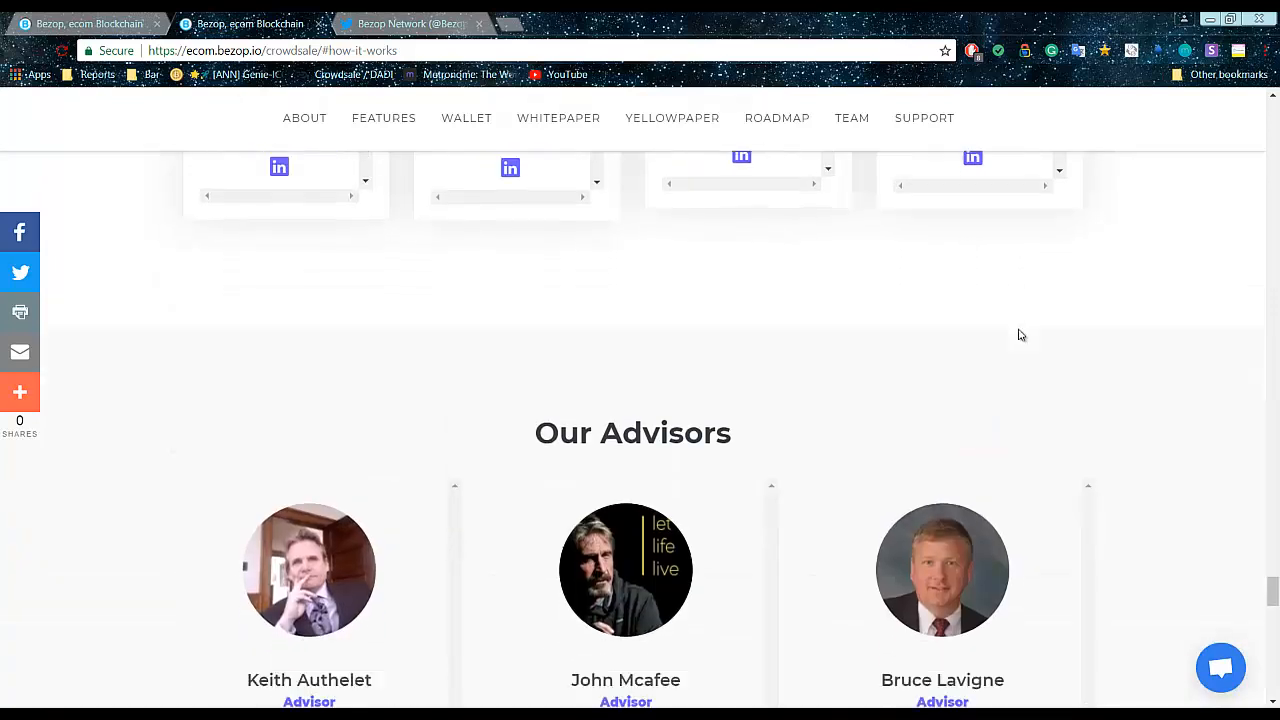
scroll(1021, 334, "down", 1)
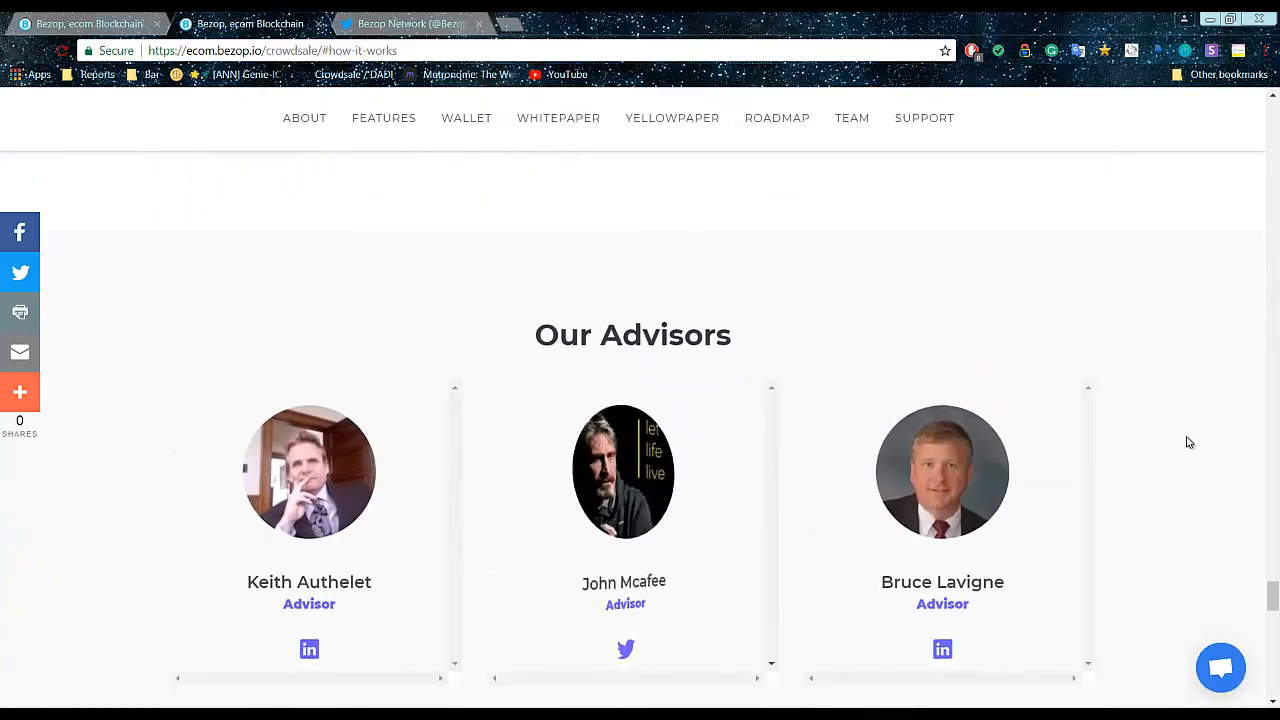
scroll(1189, 442, "down", 2)
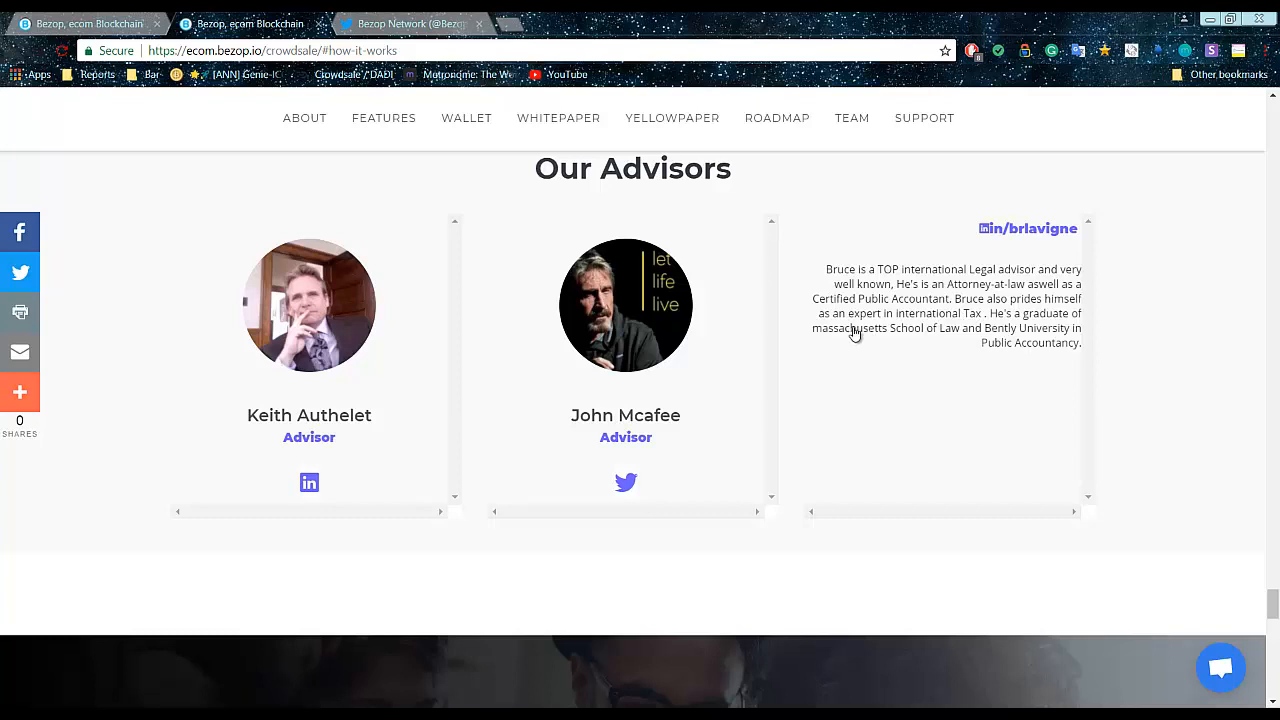
mouse_move(309, 500)
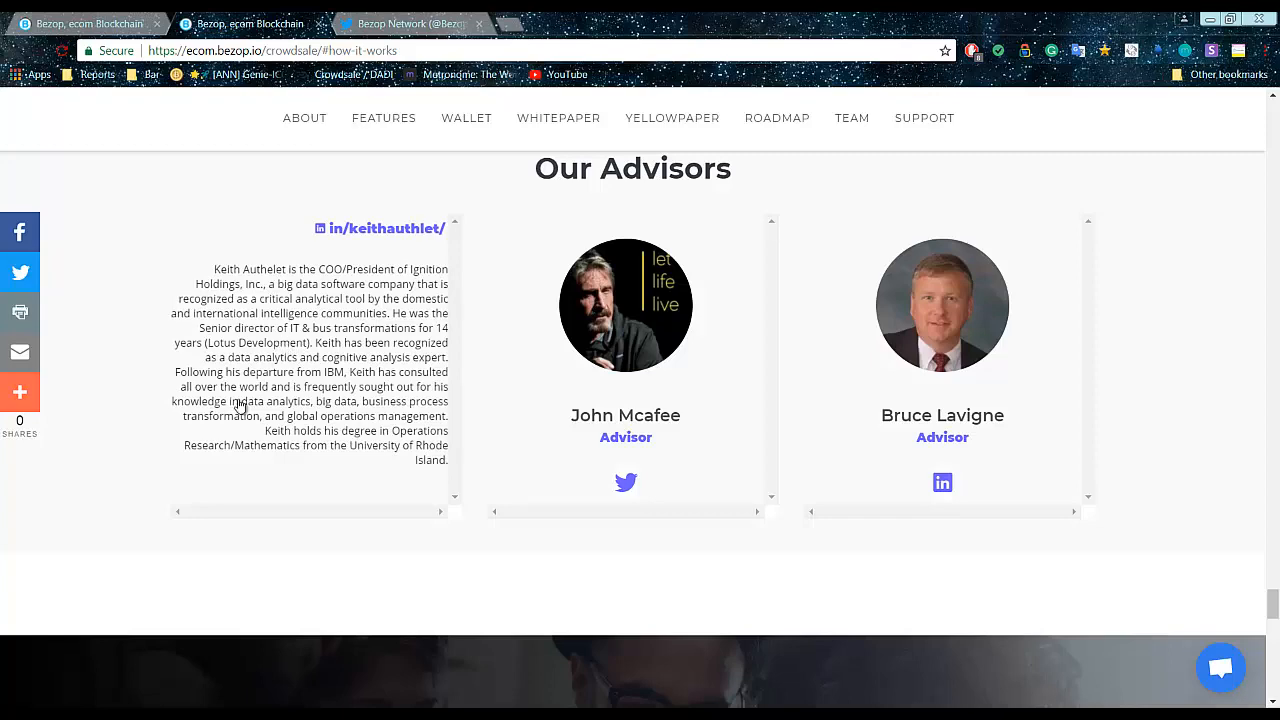
scroll(281, 347, "up", 3)
scroll(540, 450, "up", 3)
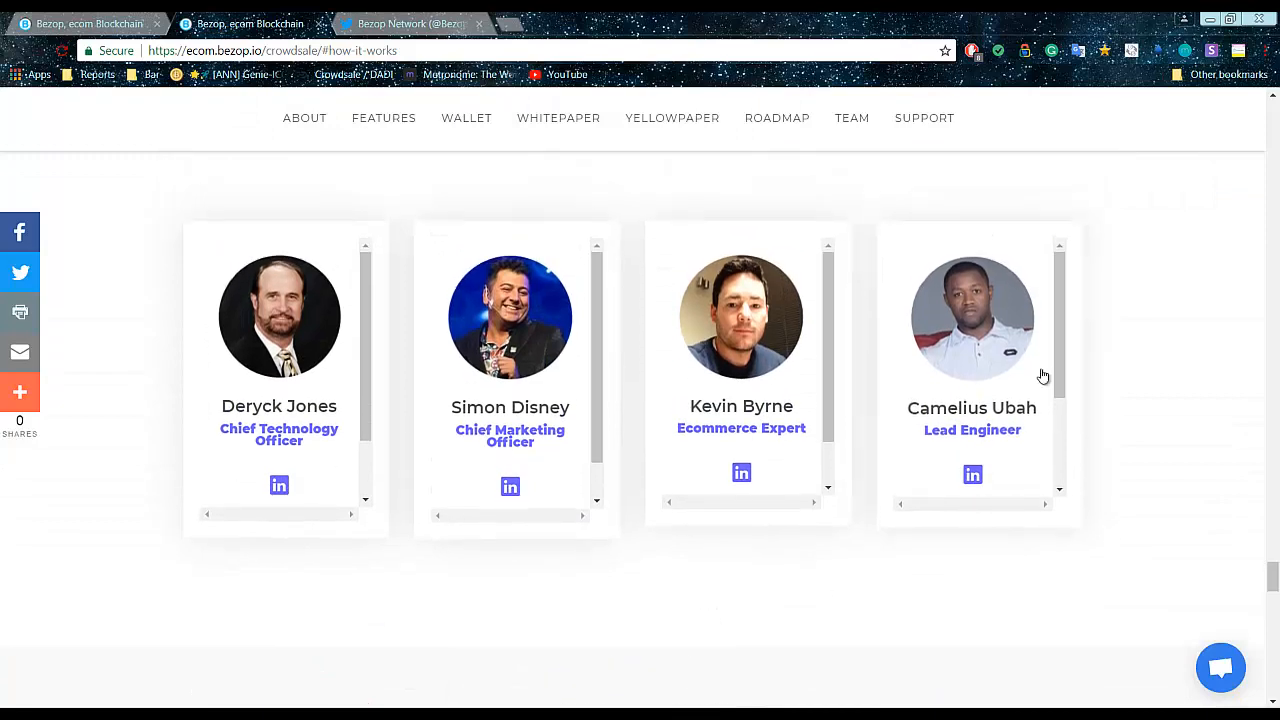
scroll(1040, 370, "up", 3)
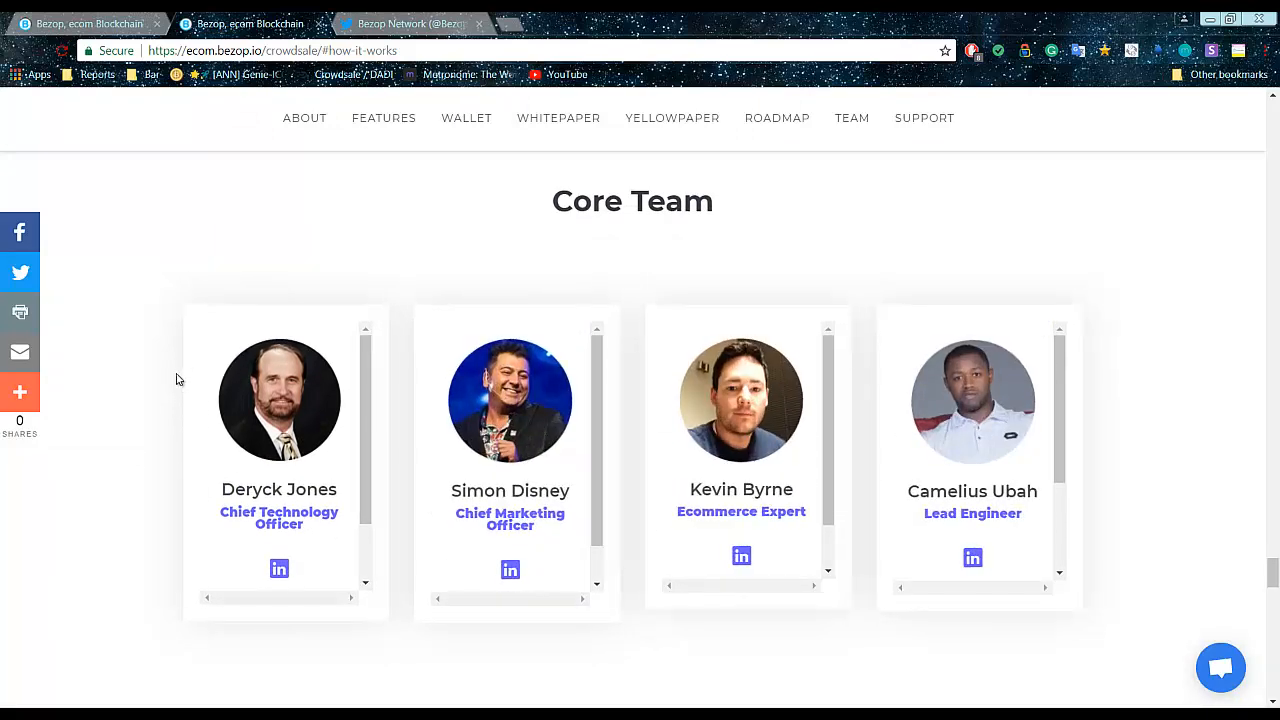
mouse_move(279, 380)
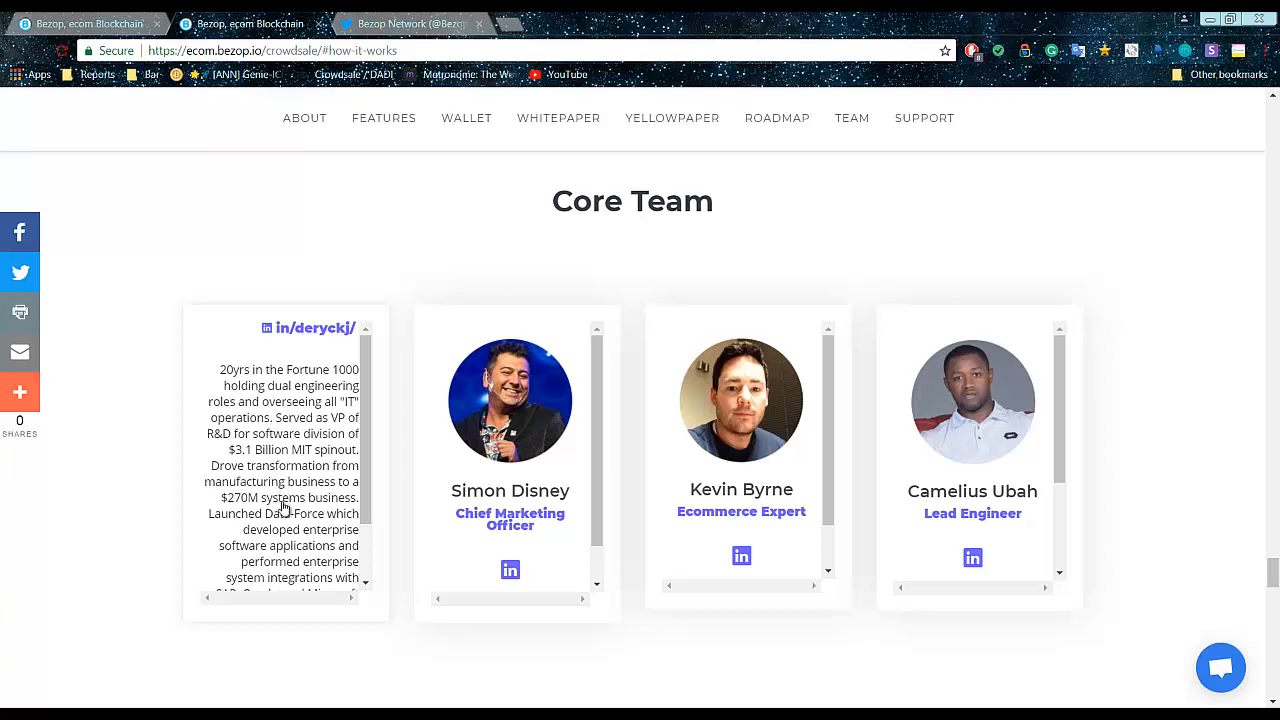
scroll(283, 507, "down", 3)
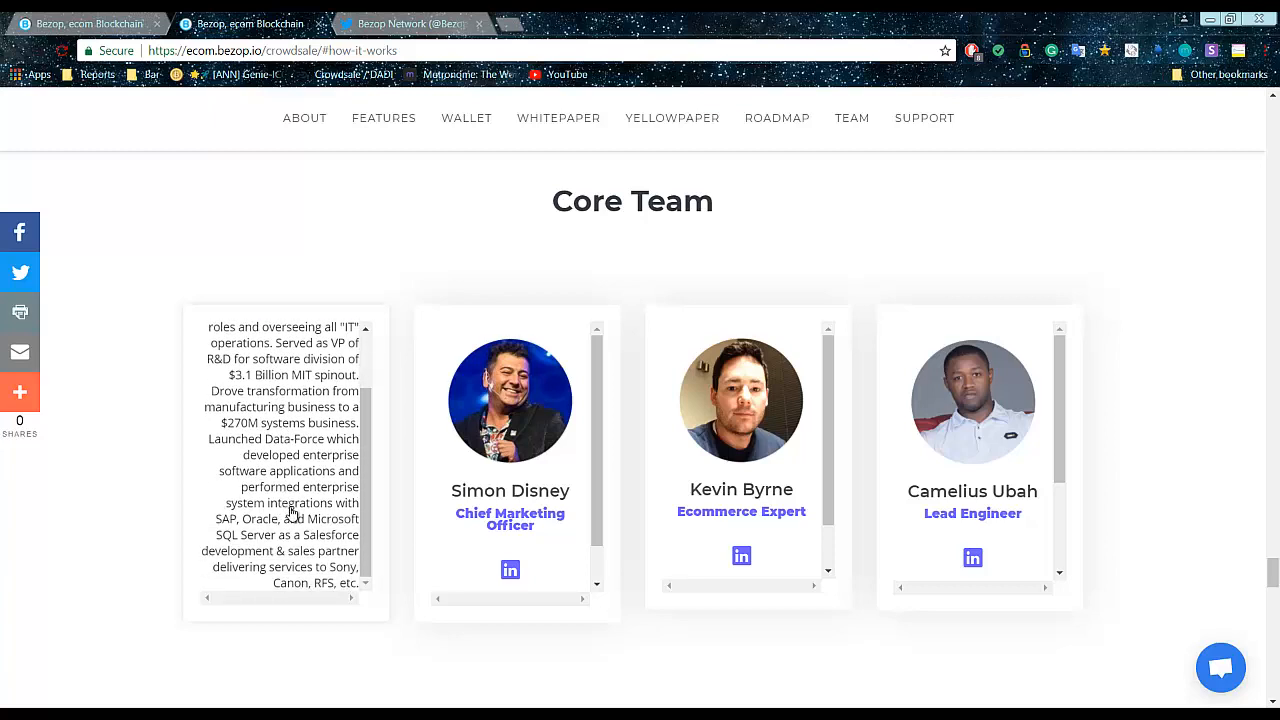
scroll(296, 513, "up", 3)
scroll(296, 513, "down", 3)
scroll(331, 500, "up", 3)
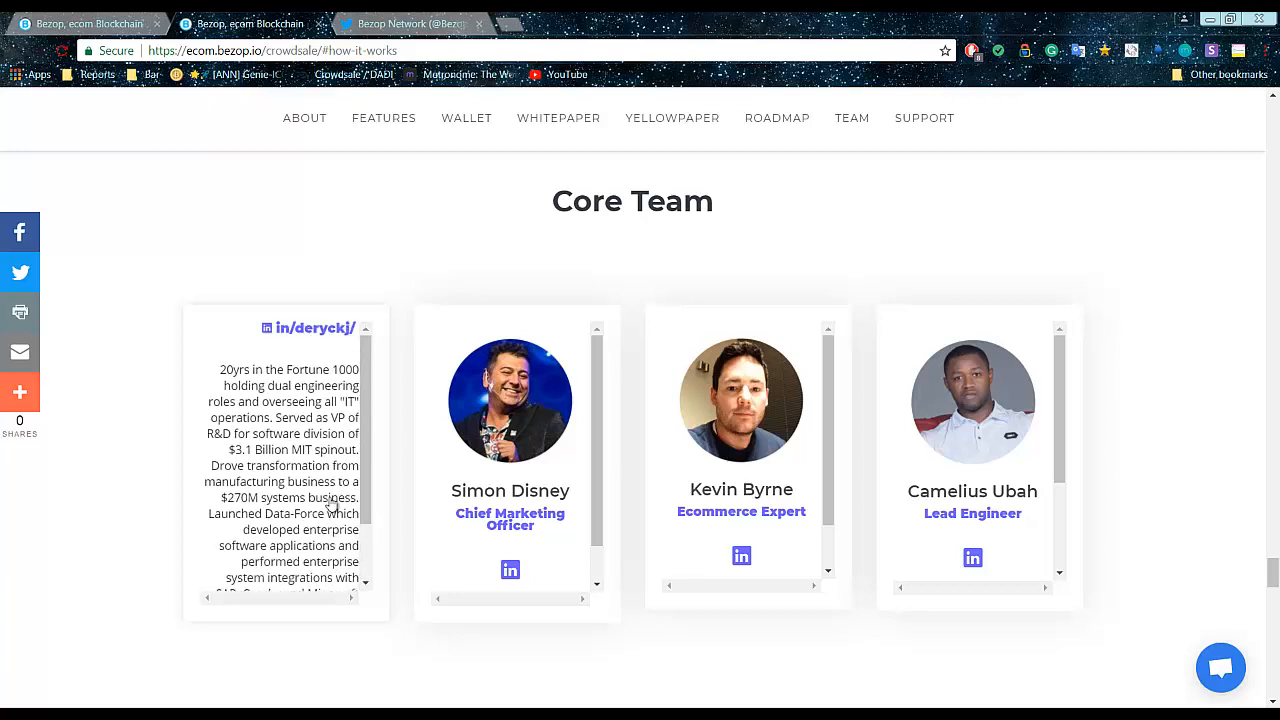
scroll(331, 503, "down", 3)
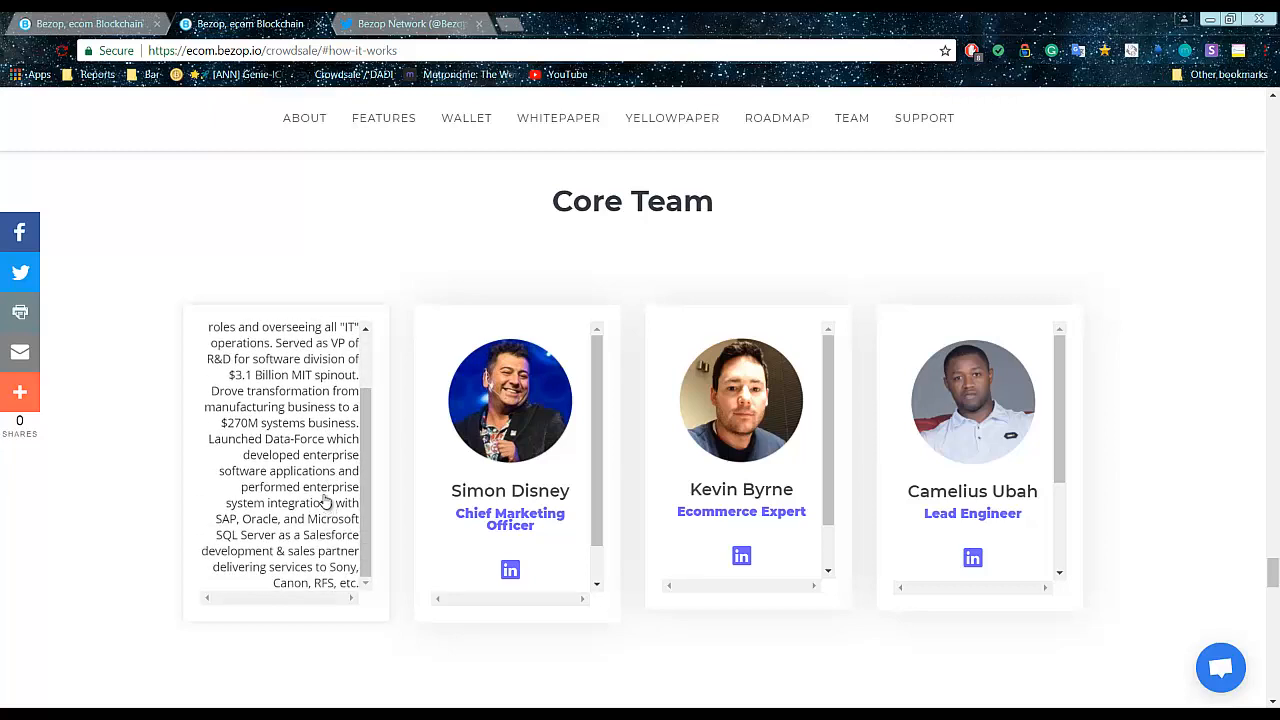
scroll(326, 502, "up", 3)
scroll(326, 502, "up", 3)
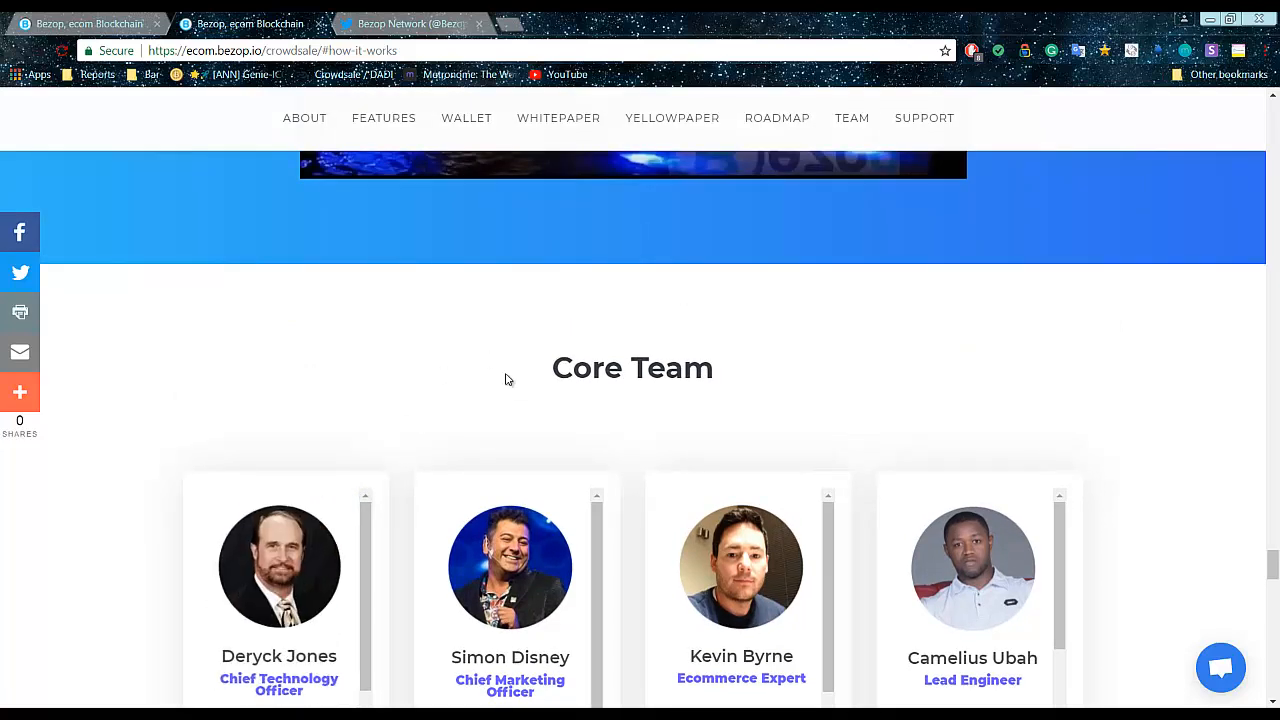
scroll(508, 382, "down", 2)
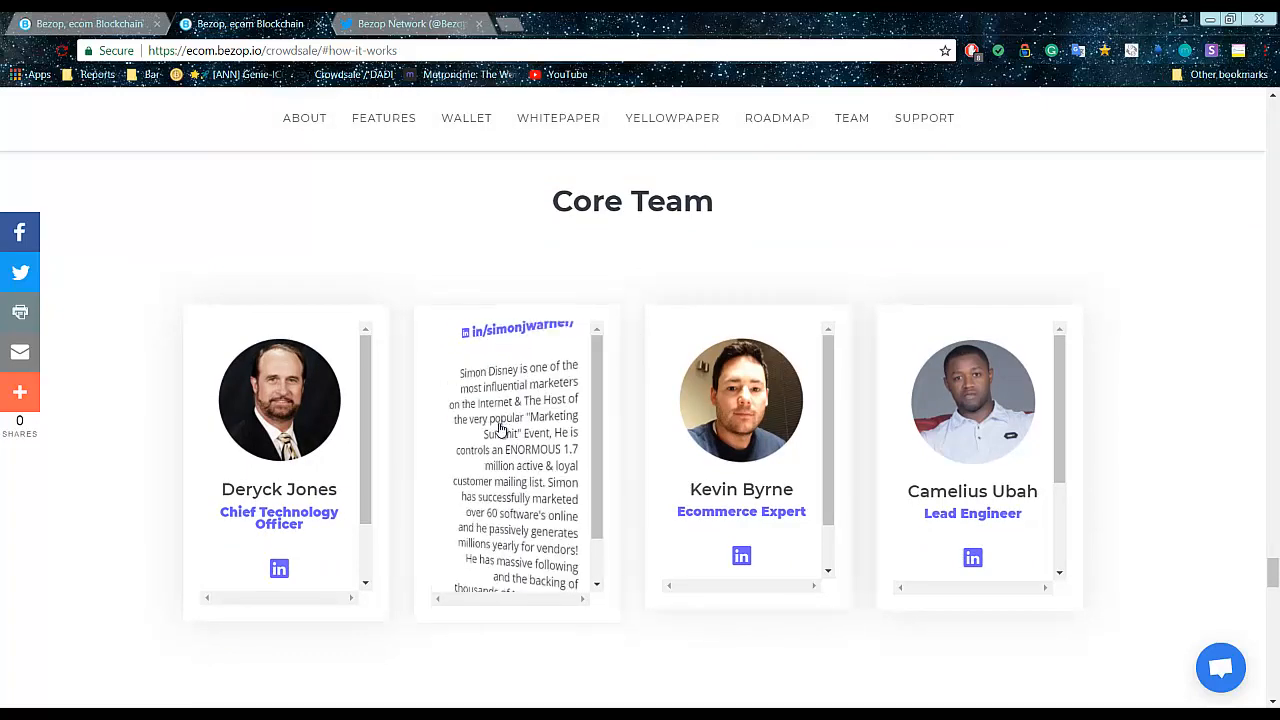
mouse_move(516, 463)
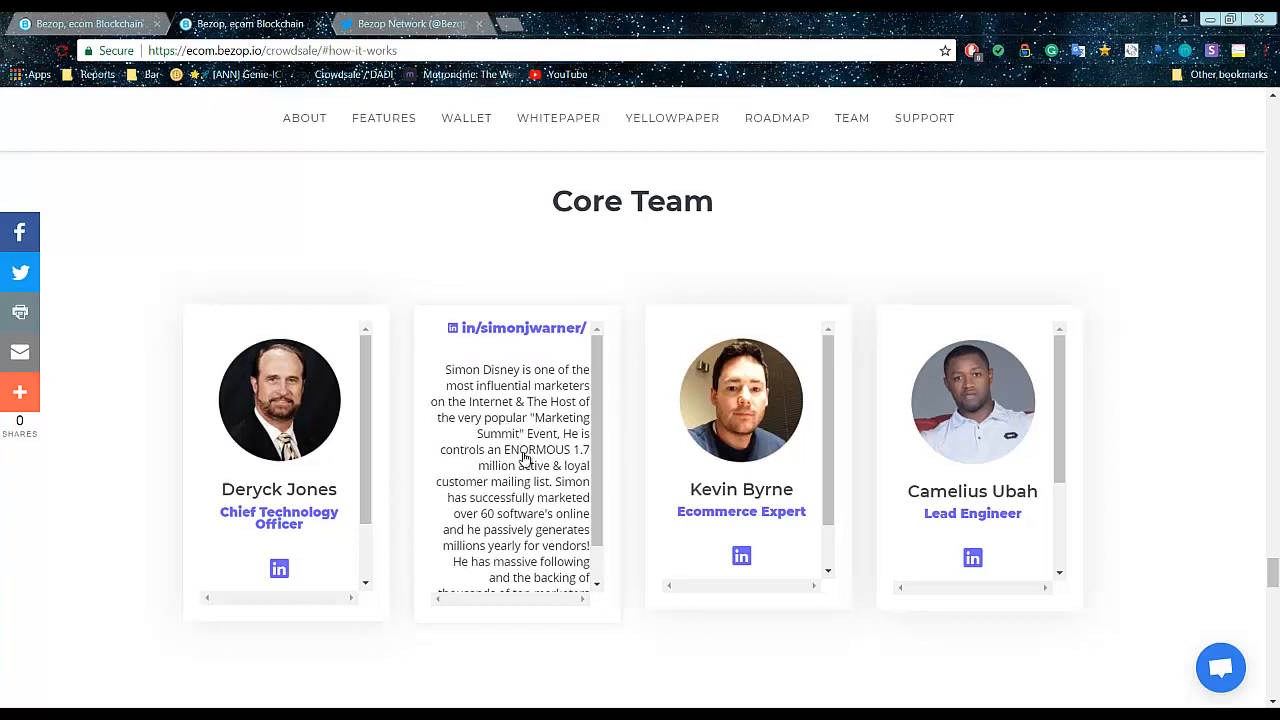
scroll(524, 456, "down", 1)
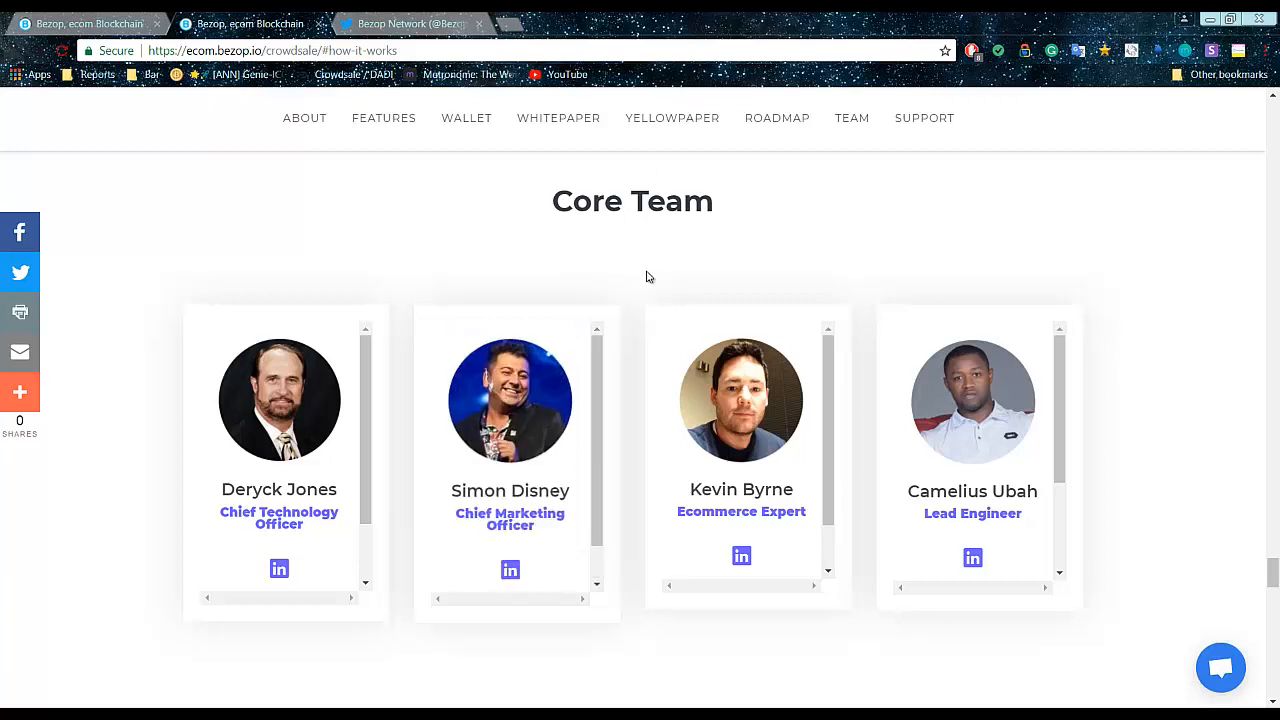
scroll(645, 304, "down", 3)
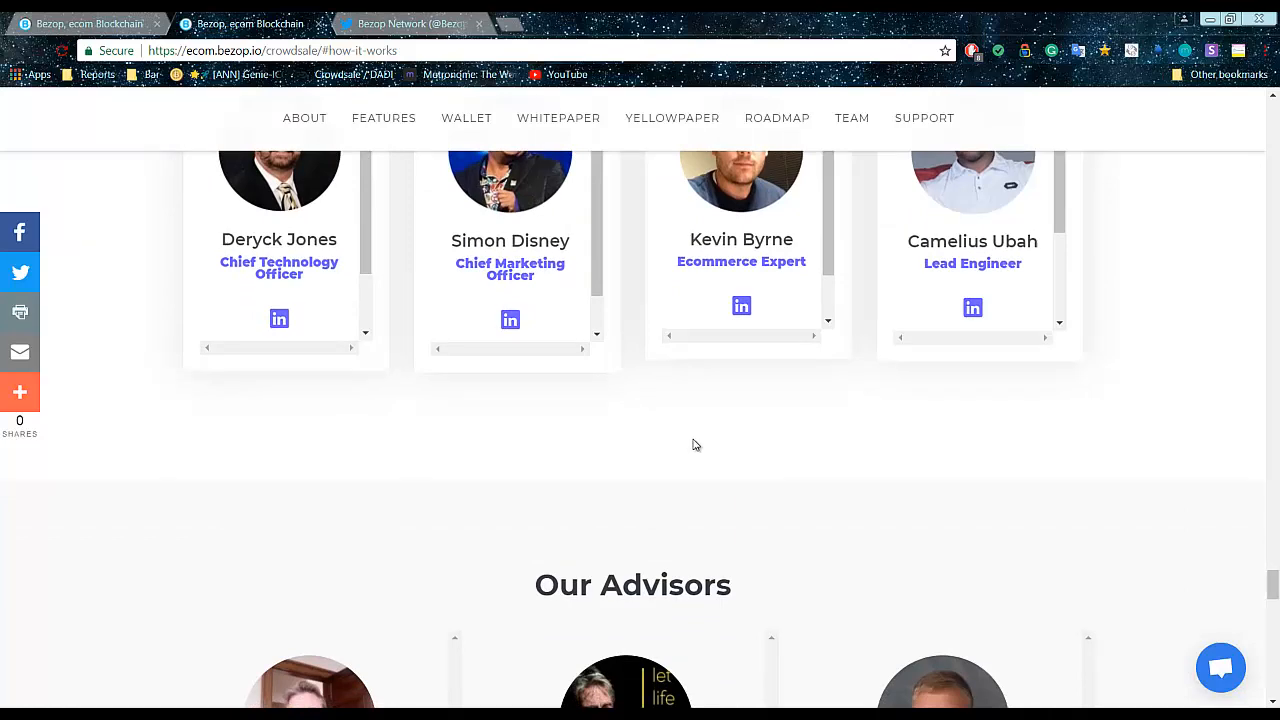
scroll(696, 445, "down", 4)
scroll(810, 520, "down", 1)
scroll(850, 460, "up", 4)
scroll(855, 483, "up", 3)
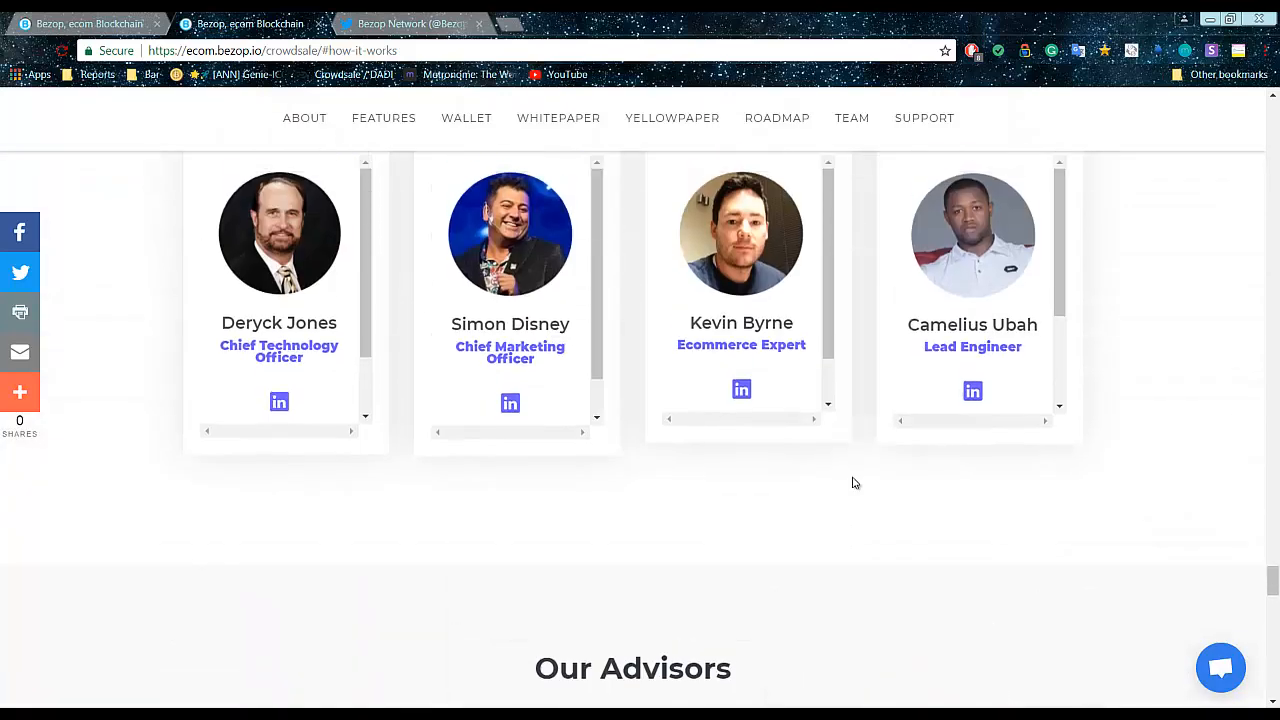
mouse_move(778, 300)
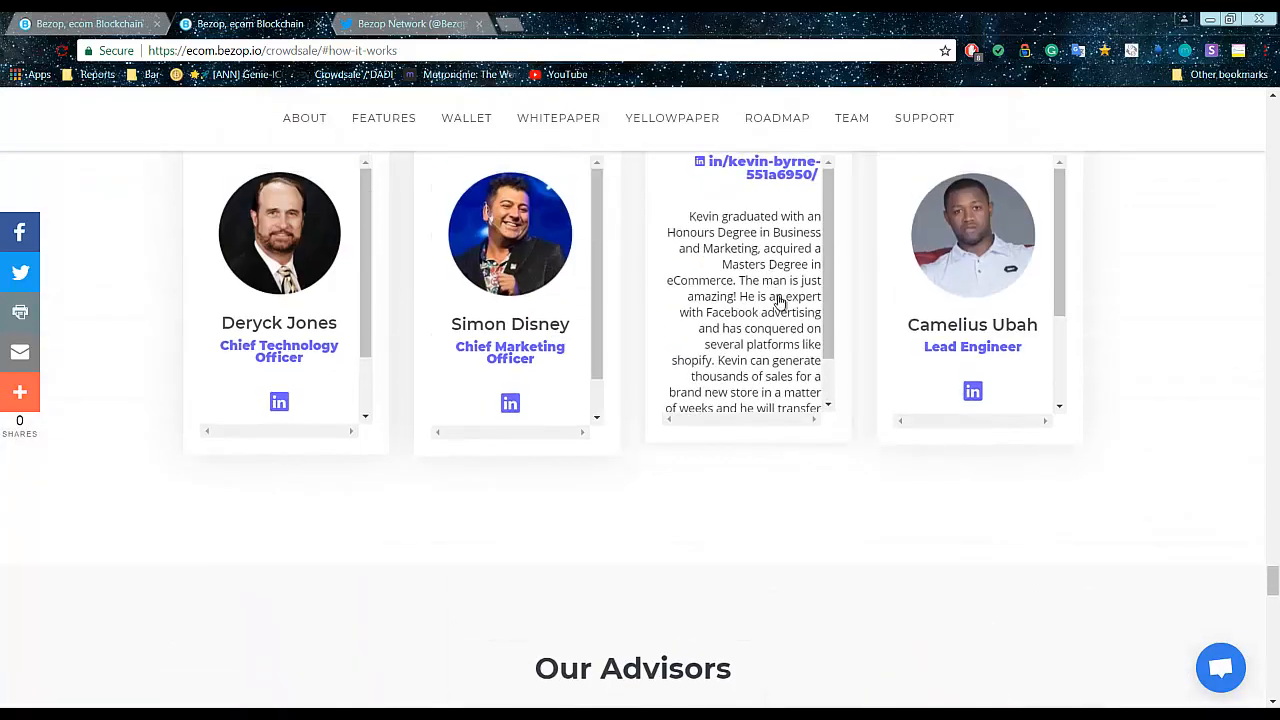
scroll(781, 300, "up", 1)
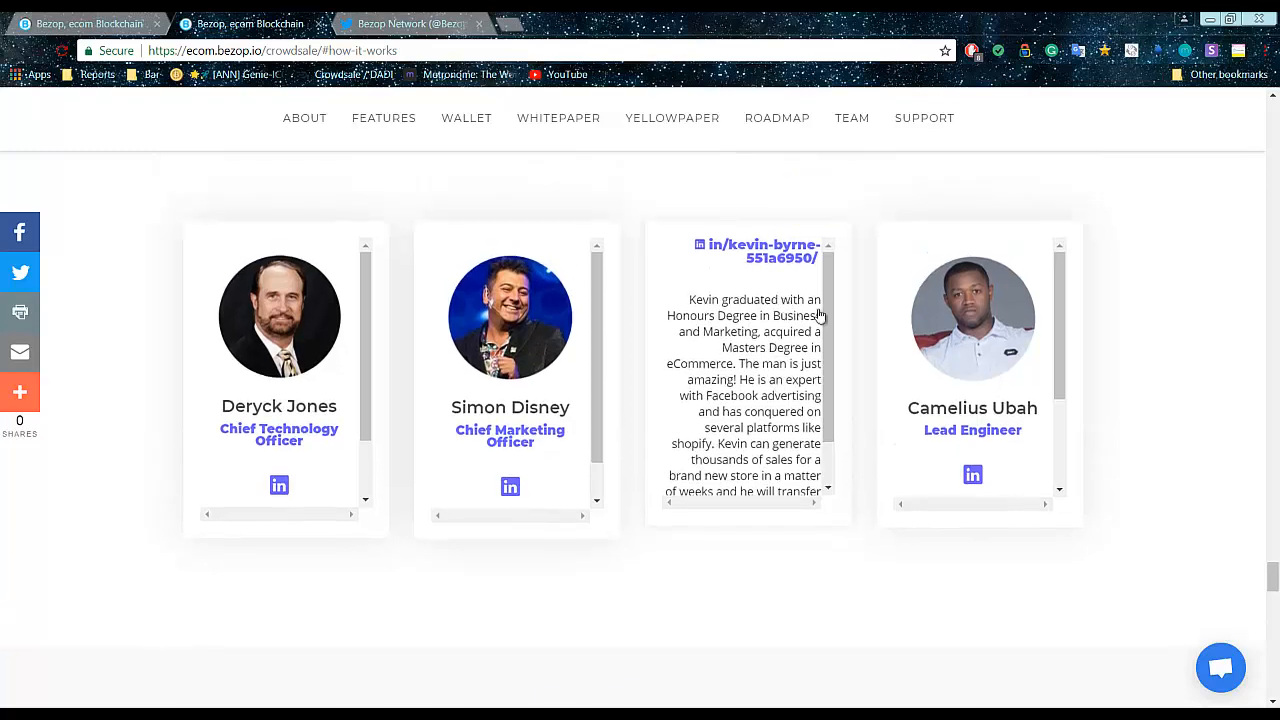
scroll(988, 357, "down", 2)
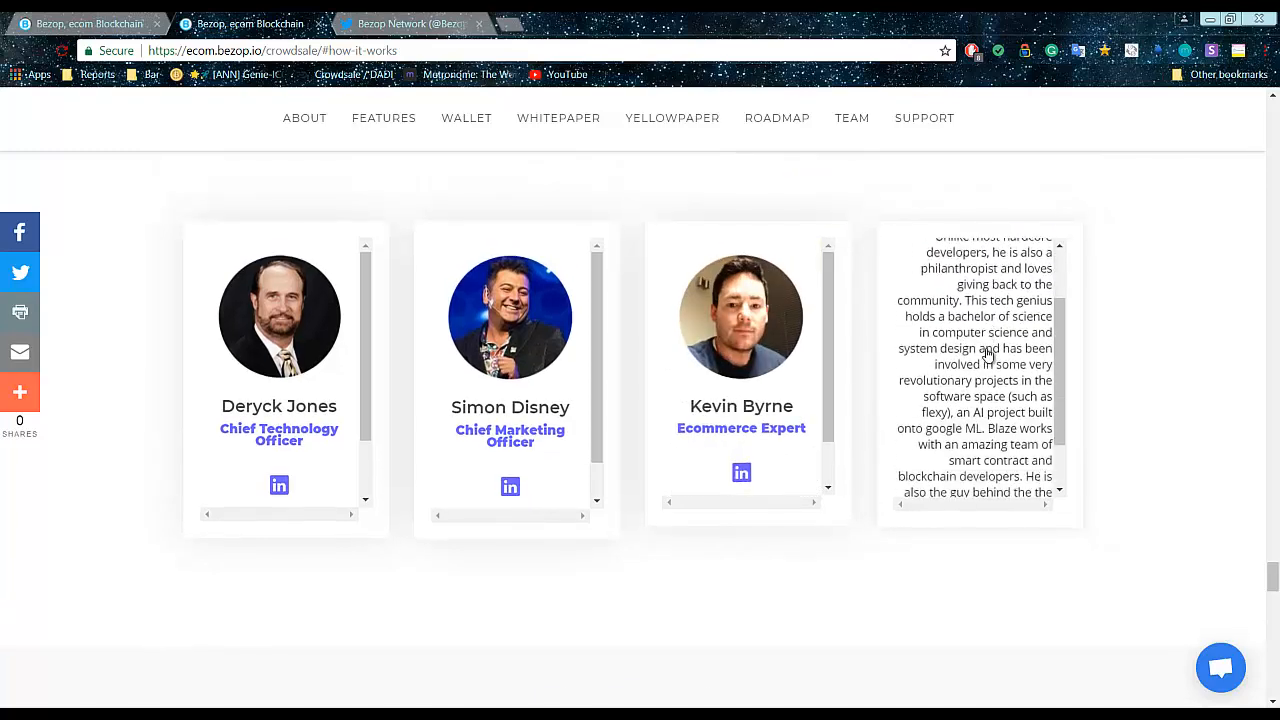
scroll(988, 357, "down", 2)
scroll(980, 368, "down", 1)
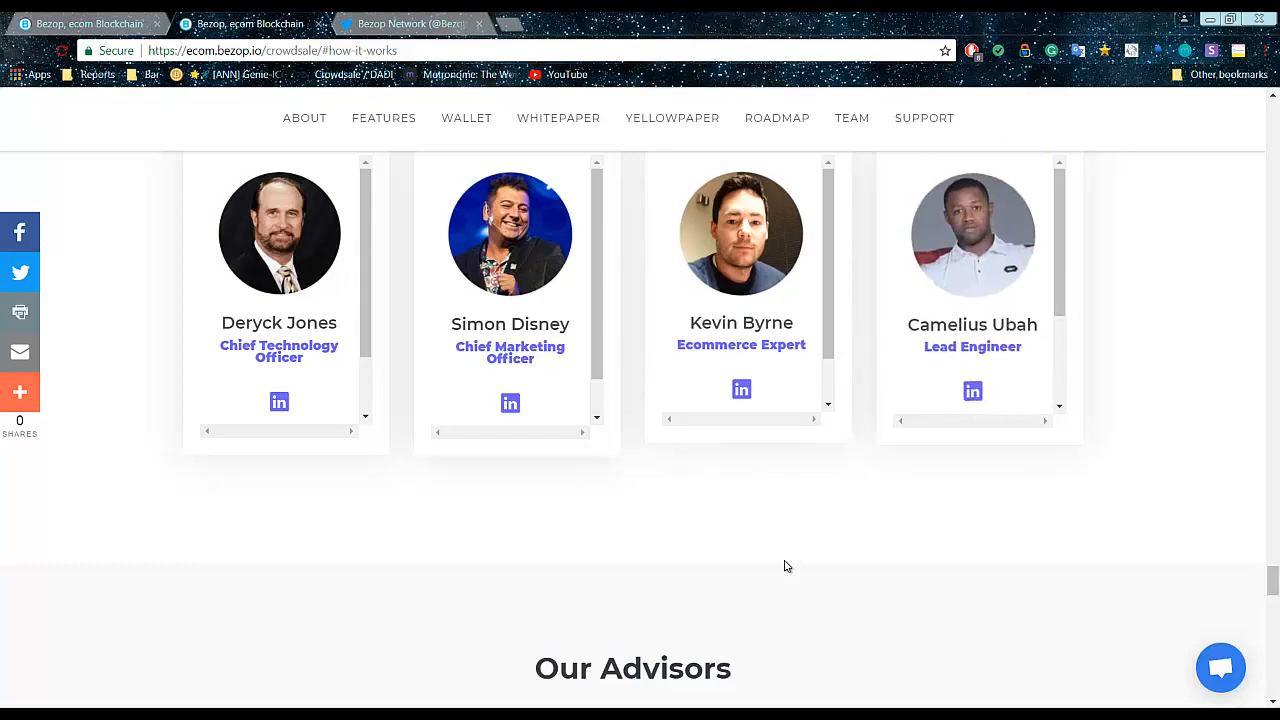
scroll(474, 372, "up", 10)
scroll(474, 372, "up", 10)
scroll(336, 295, "up", 10)
scroll(336, 295, "up", 10)
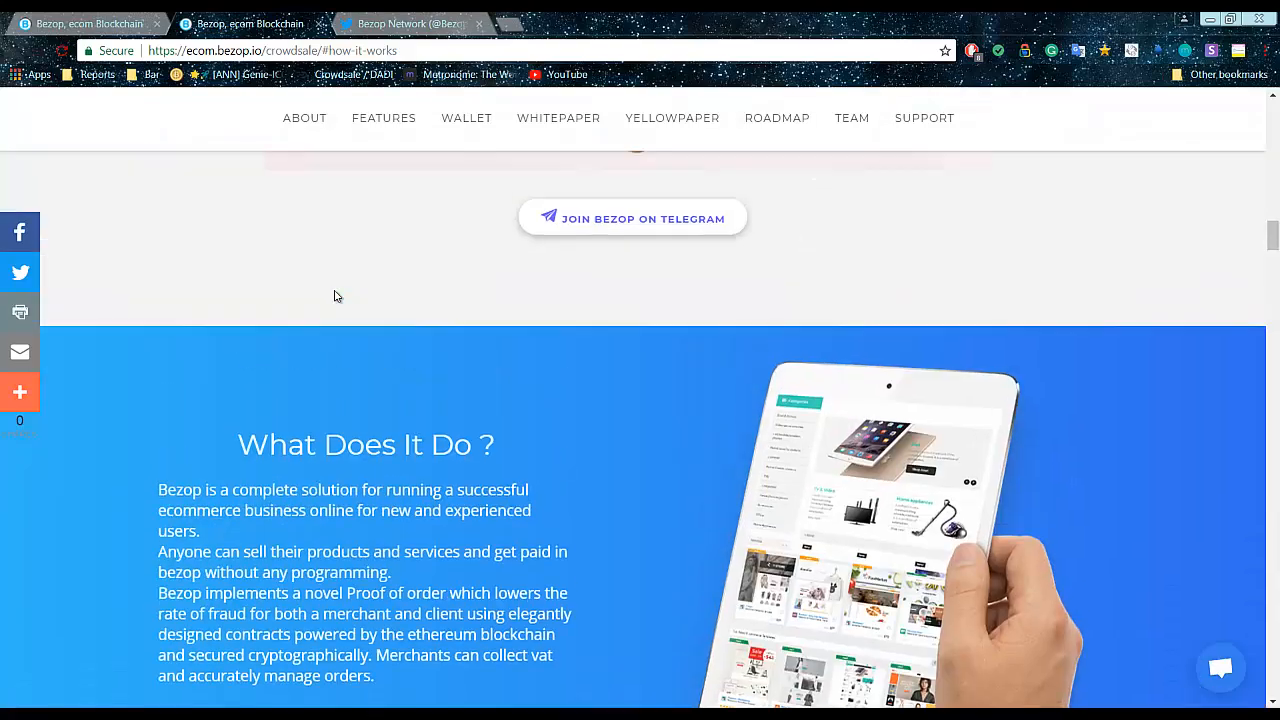
scroll(336, 295, "up", 10)
scroll(310, 270, "up", 10)
scroll(210, 150, "up", 5)
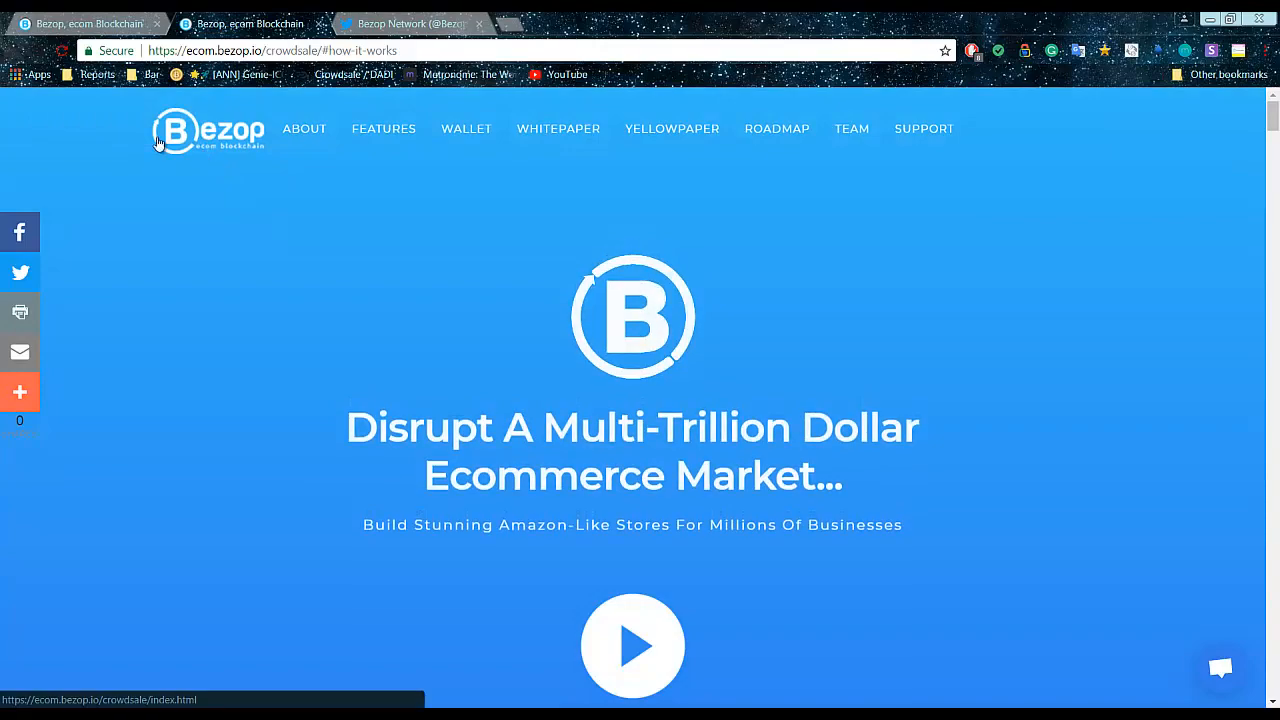
Return to the main crowdsale landing page via the Bezop logo
left_click(157, 143)
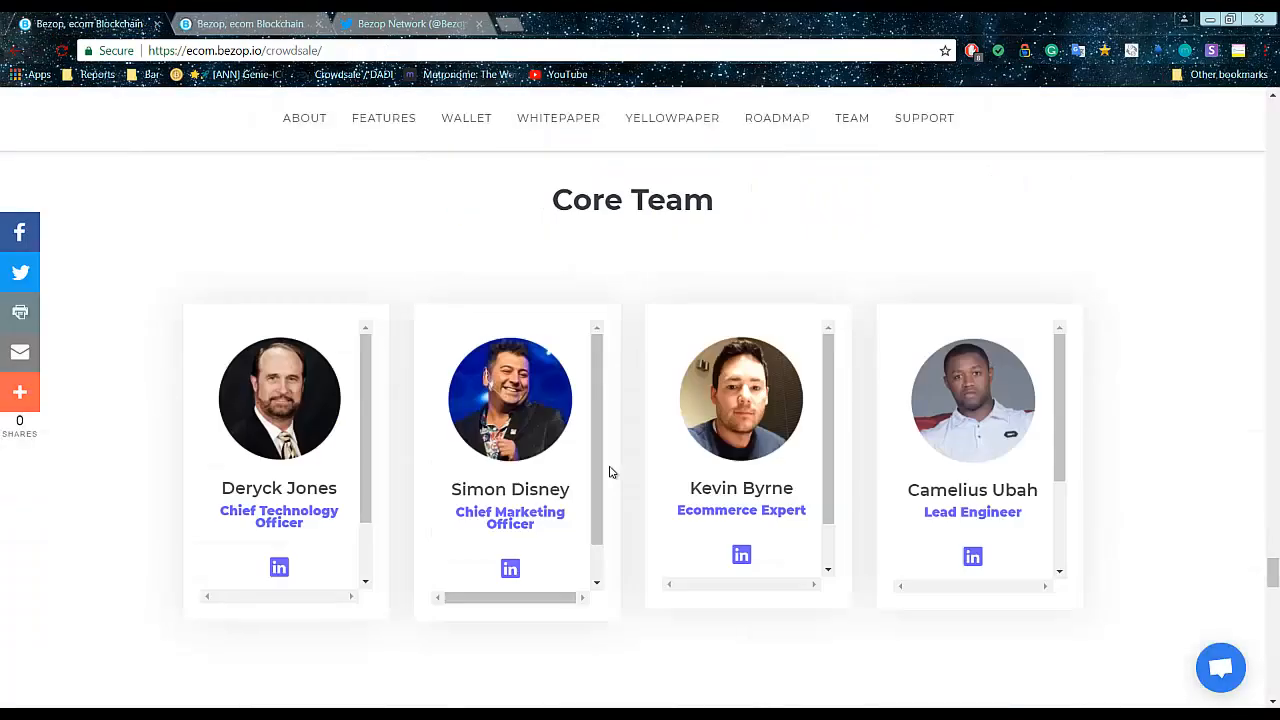
scroll(610, 471, "up", 10)
scroll(610, 471, "up", 10)
scroll(610, 480, "up", 5)
scroll(610, 497, "up", 5)
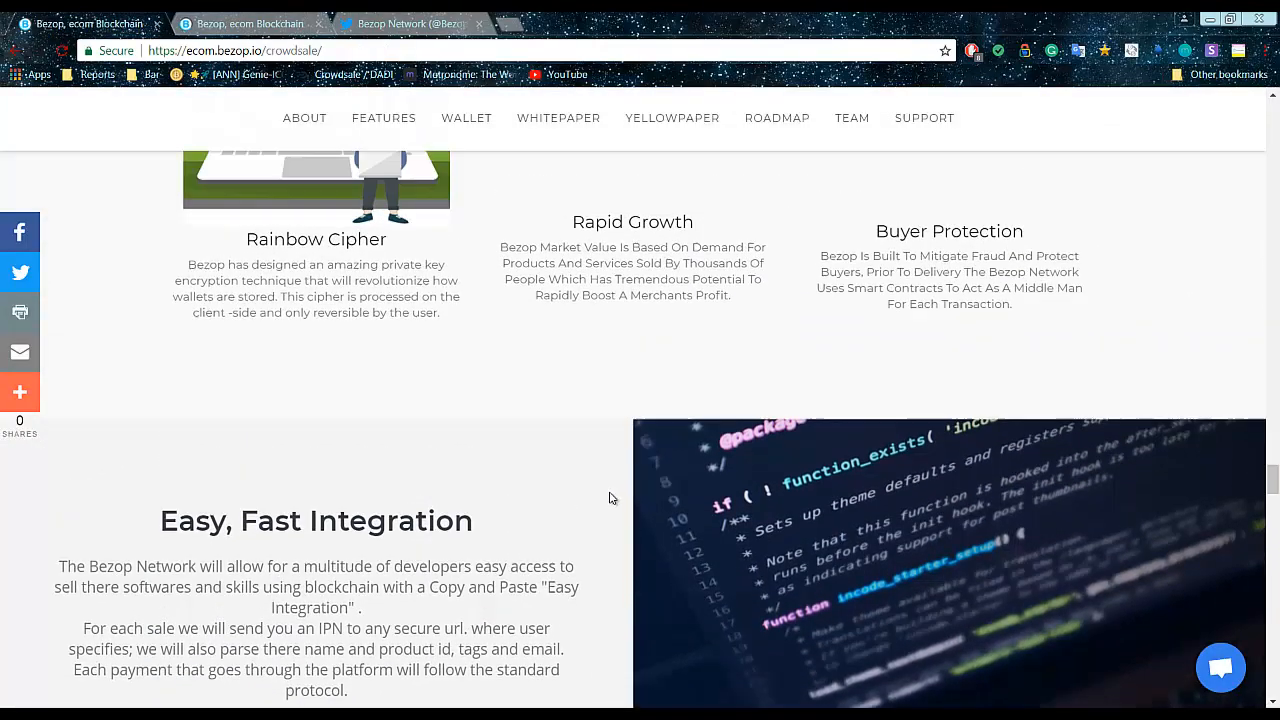
scroll(610, 497, "up", 5)
scroll(606, 450, "up", 10)
scroll(606, 450, "up", 8)
scroll(614, 457, "up", 3)
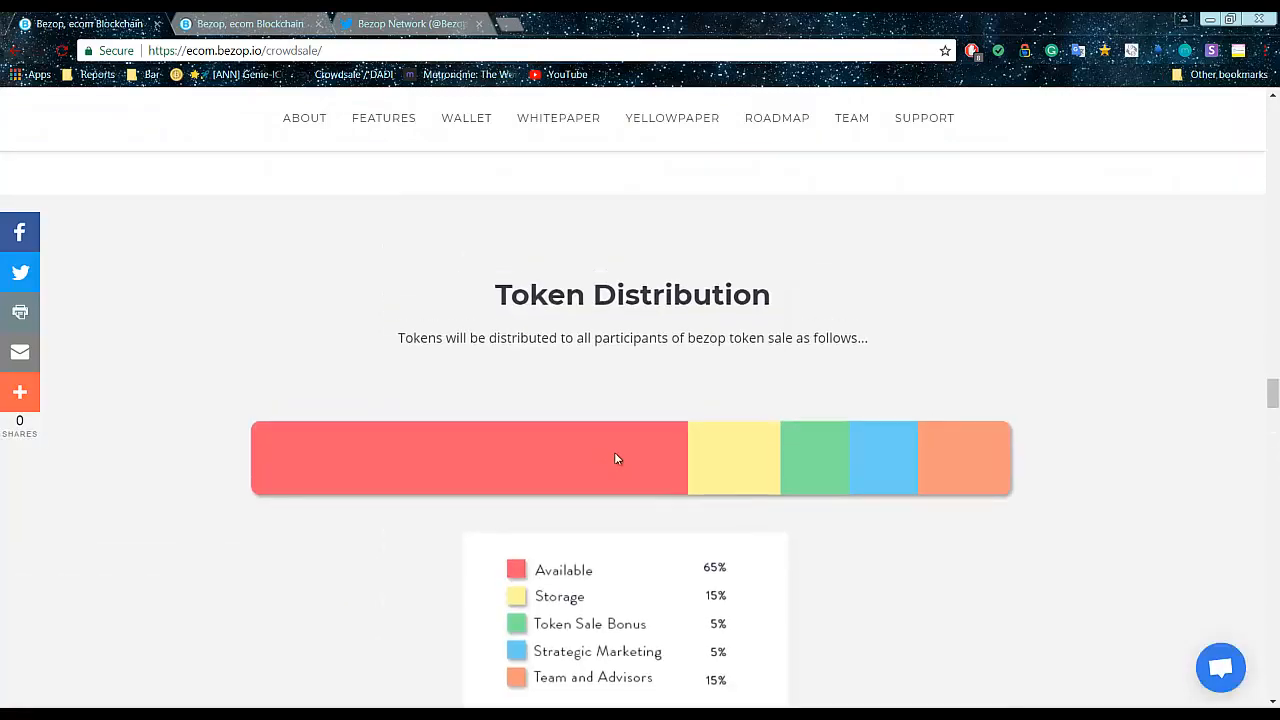
scroll(614, 457, "up", 8)
scroll(620, 455, "up", 8)
scroll(633, 458, "up", 6)
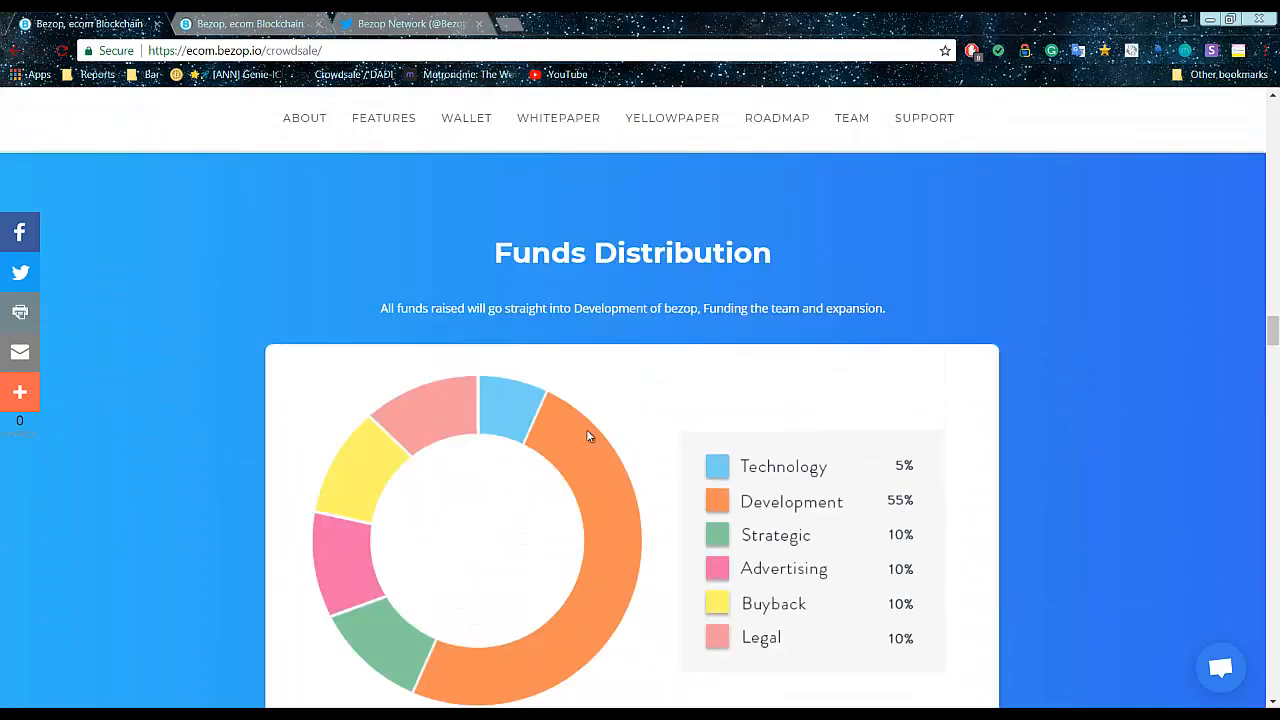
scroll(600, 430, "up", 8)
scroll(594, 417, "up", 5)
scroll(558, 440, "up", 6)
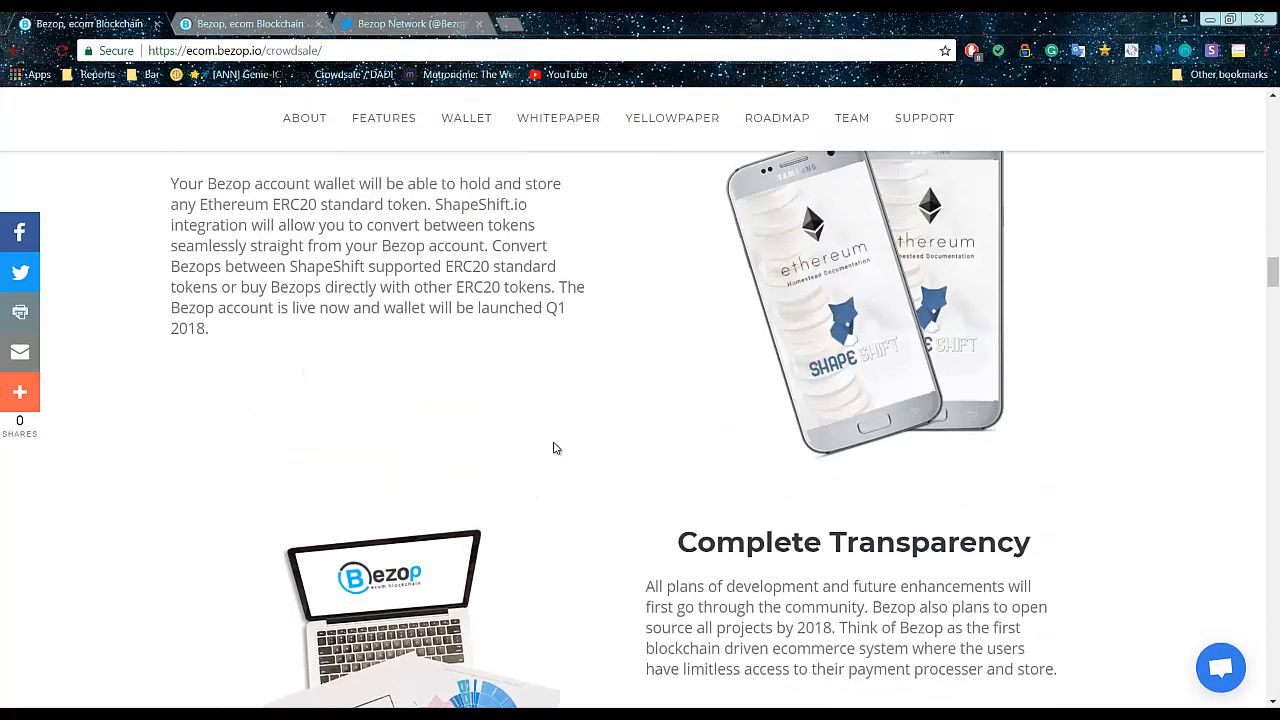
scroll(632, 518, "up", 6)
scroll(651, 509, "up", 5)
scroll(650, 465, "up", 4)
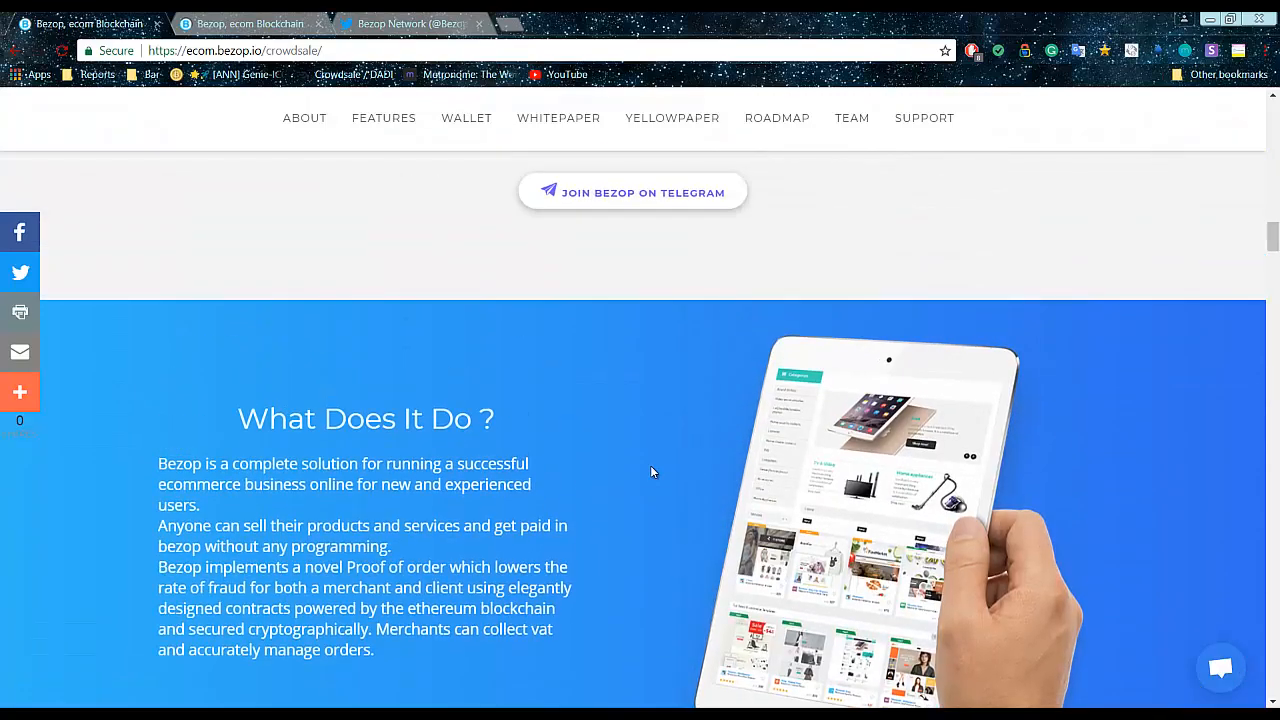
scroll(650, 465, "up", 4)
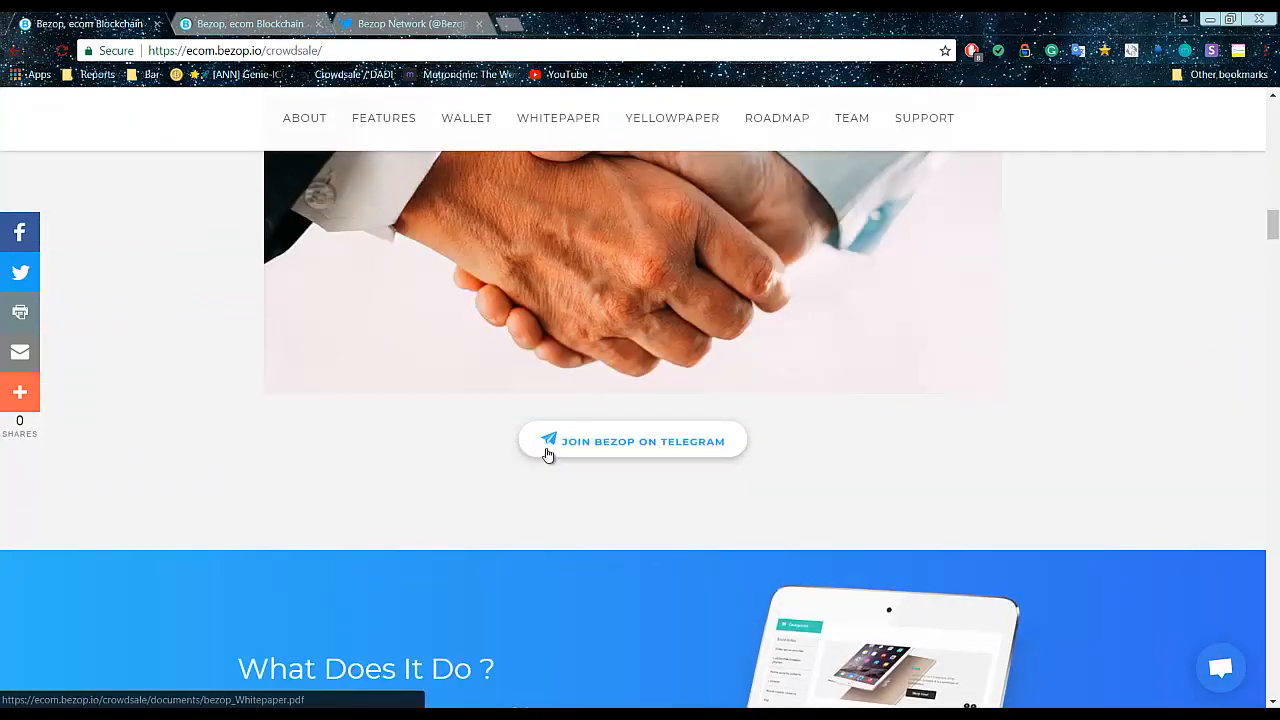
scroll(570, 470, "up", 5)
scroll(570, 480, "up", 5)
scroll(585, 501, "up", 5)
scroll(585, 501, "up", 5)
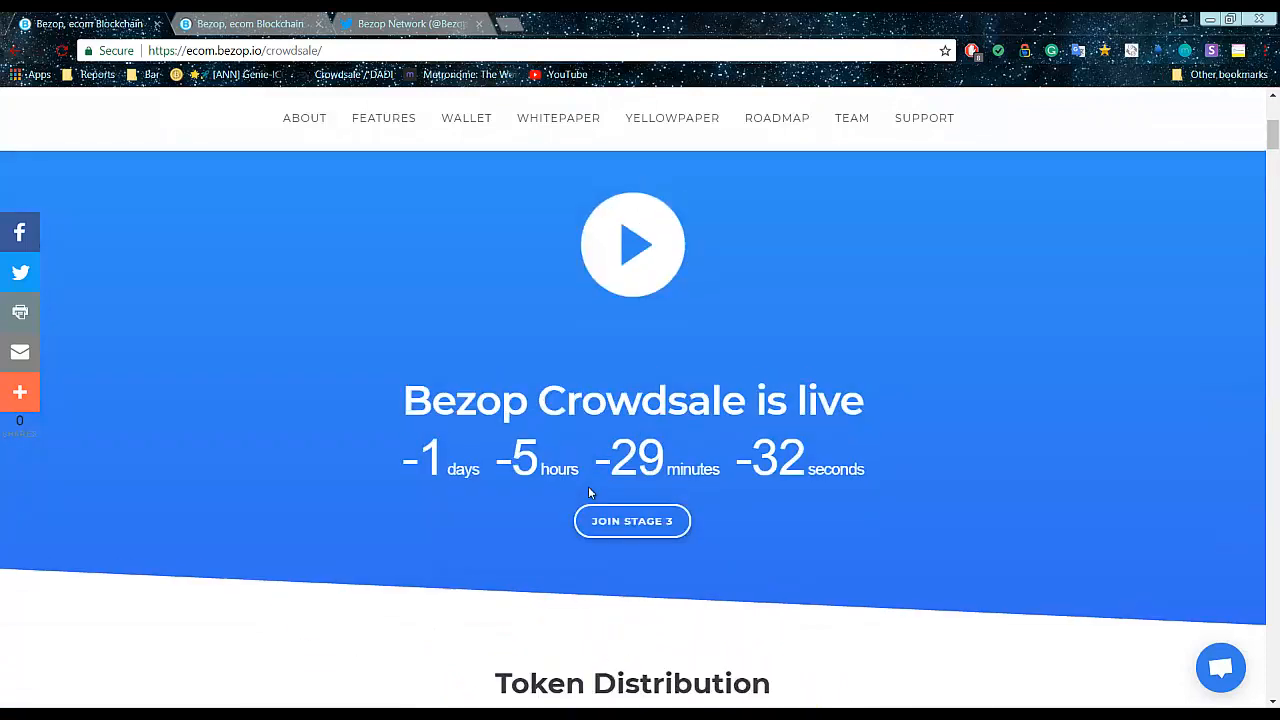